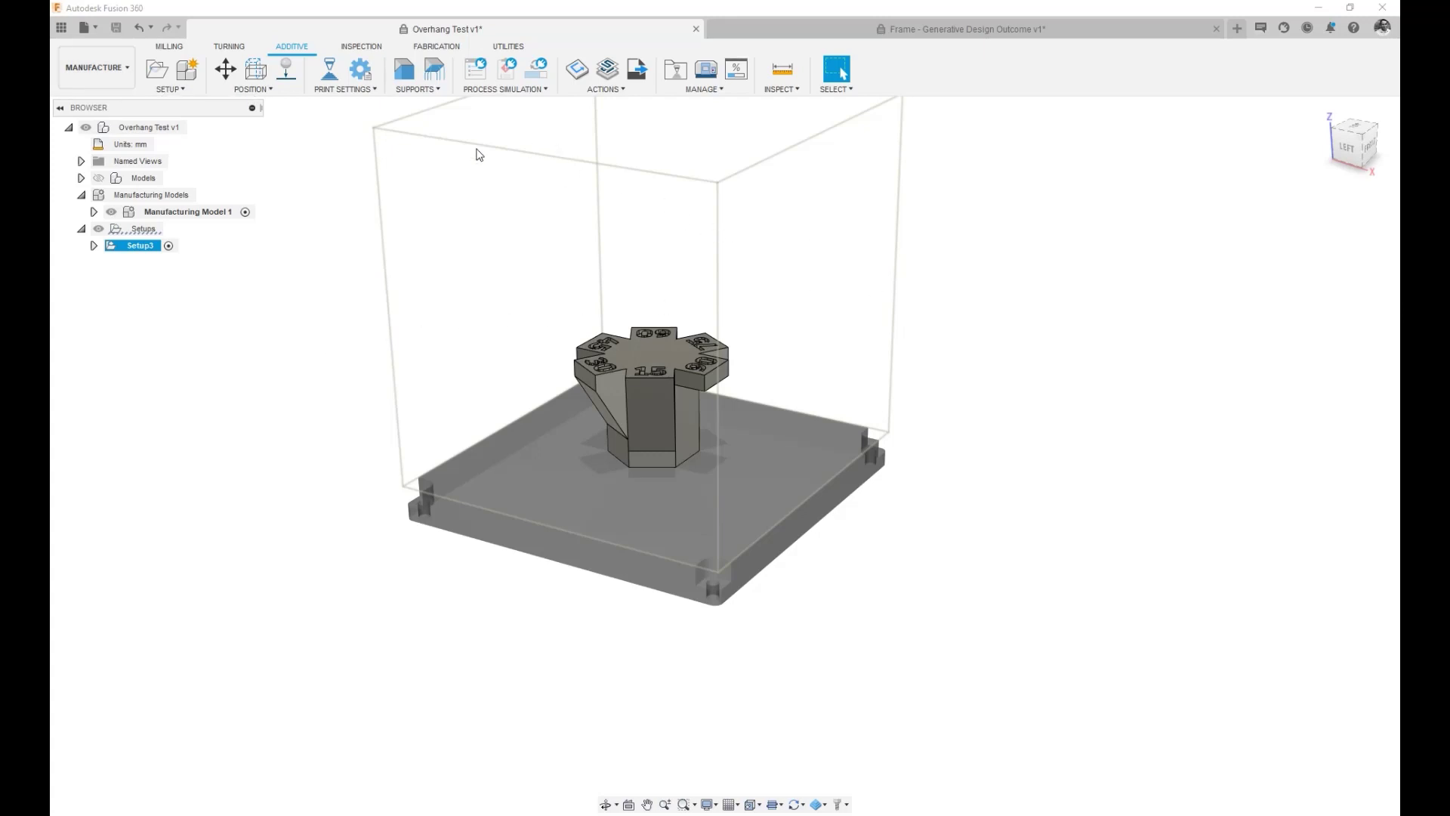
Step: Turn on Enable Cloud Libraries in the Manufacture preferences and confirm with OK
left_click(1382, 29)
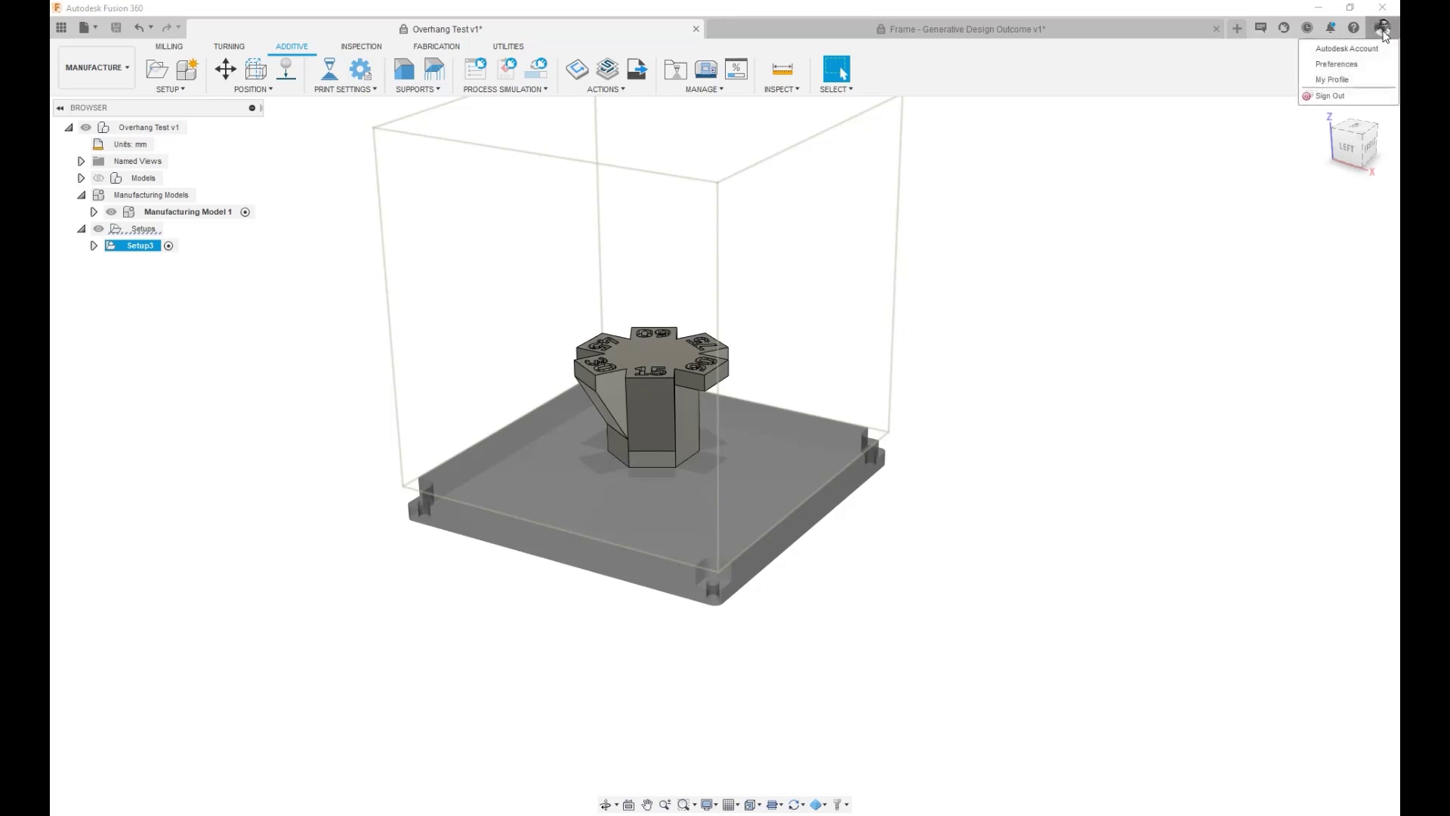
left_click(1358, 64)
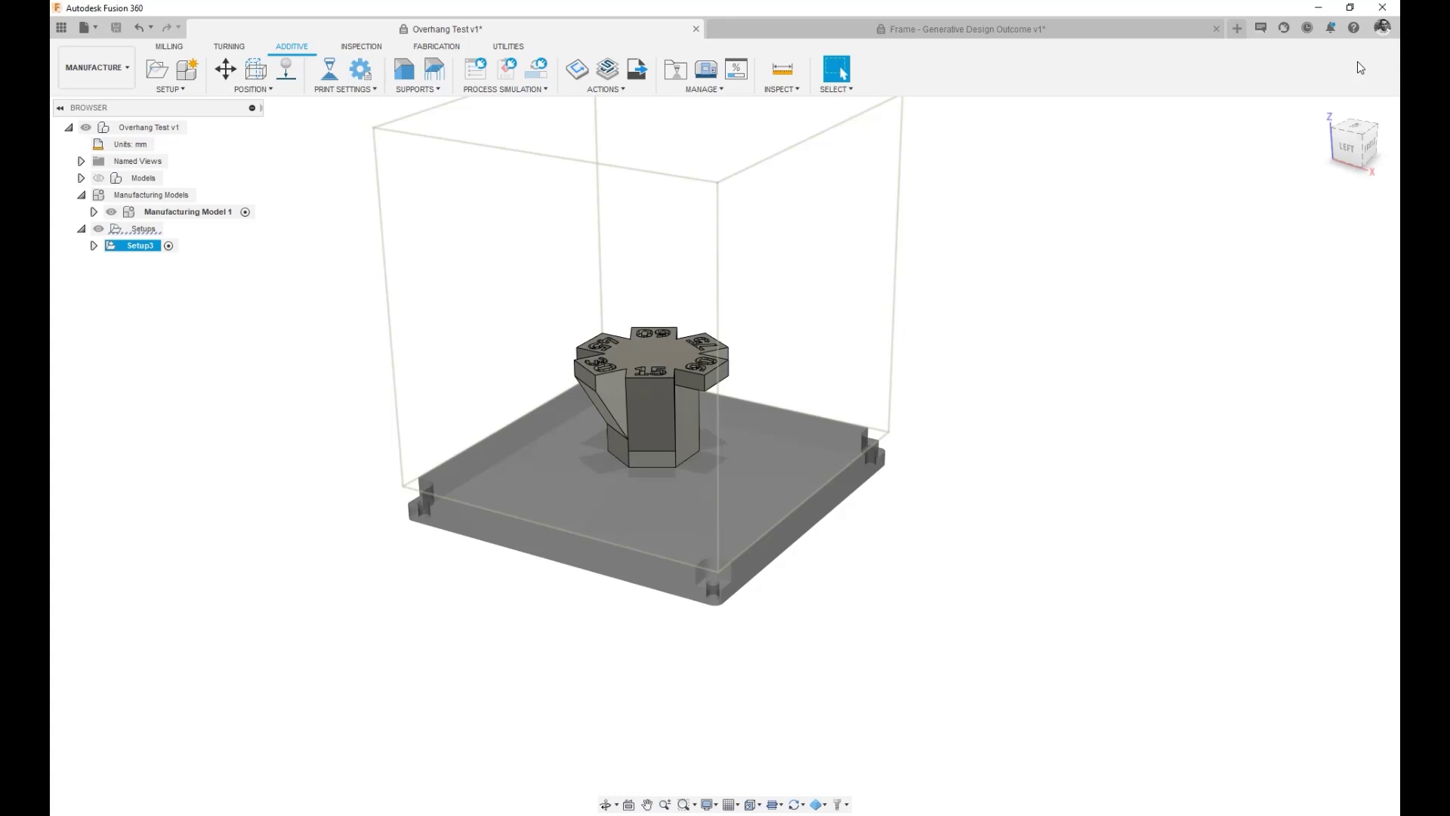
left_click(483, 267)
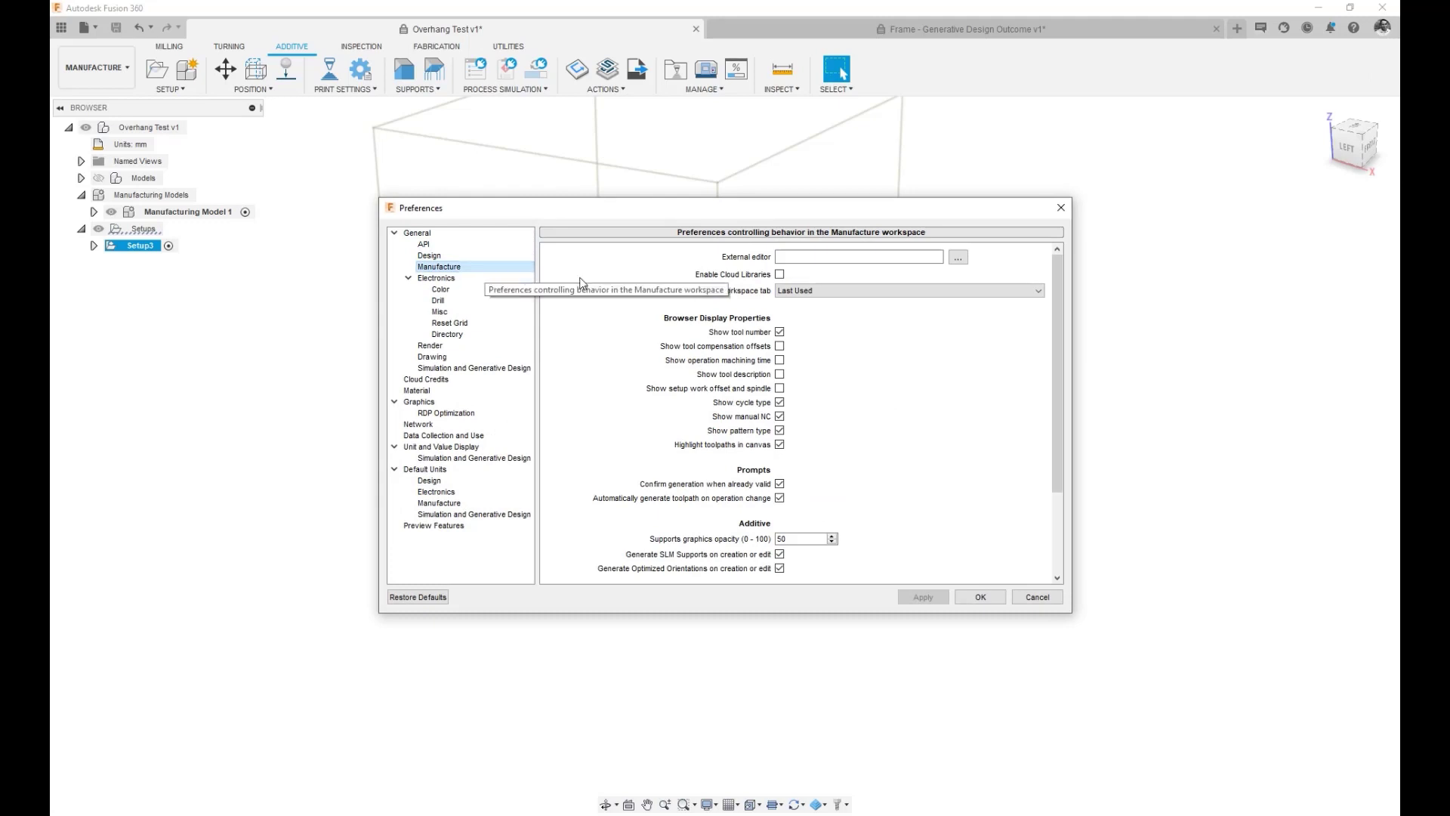
left_click(780, 275)
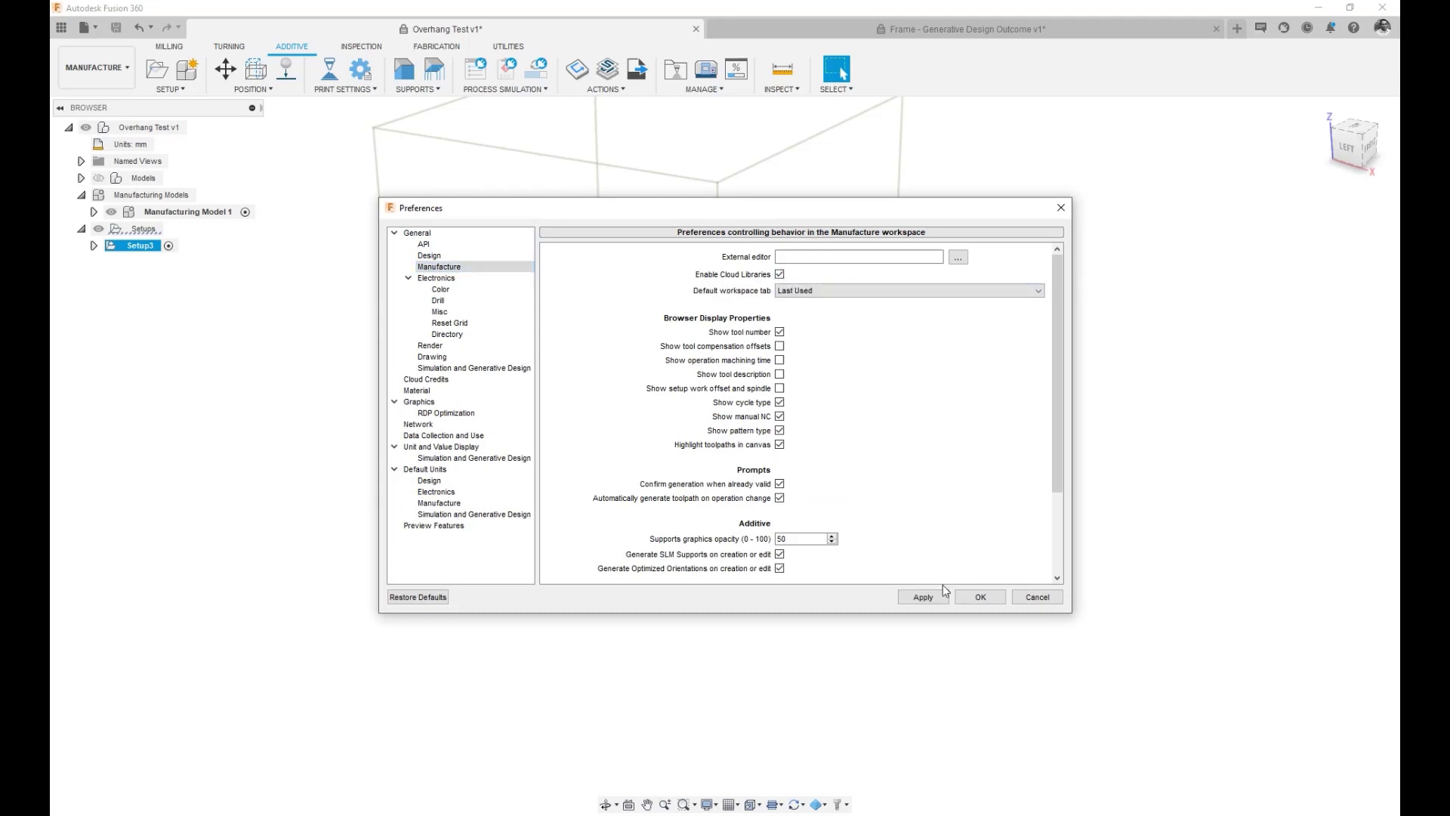
left_click(972, 599)
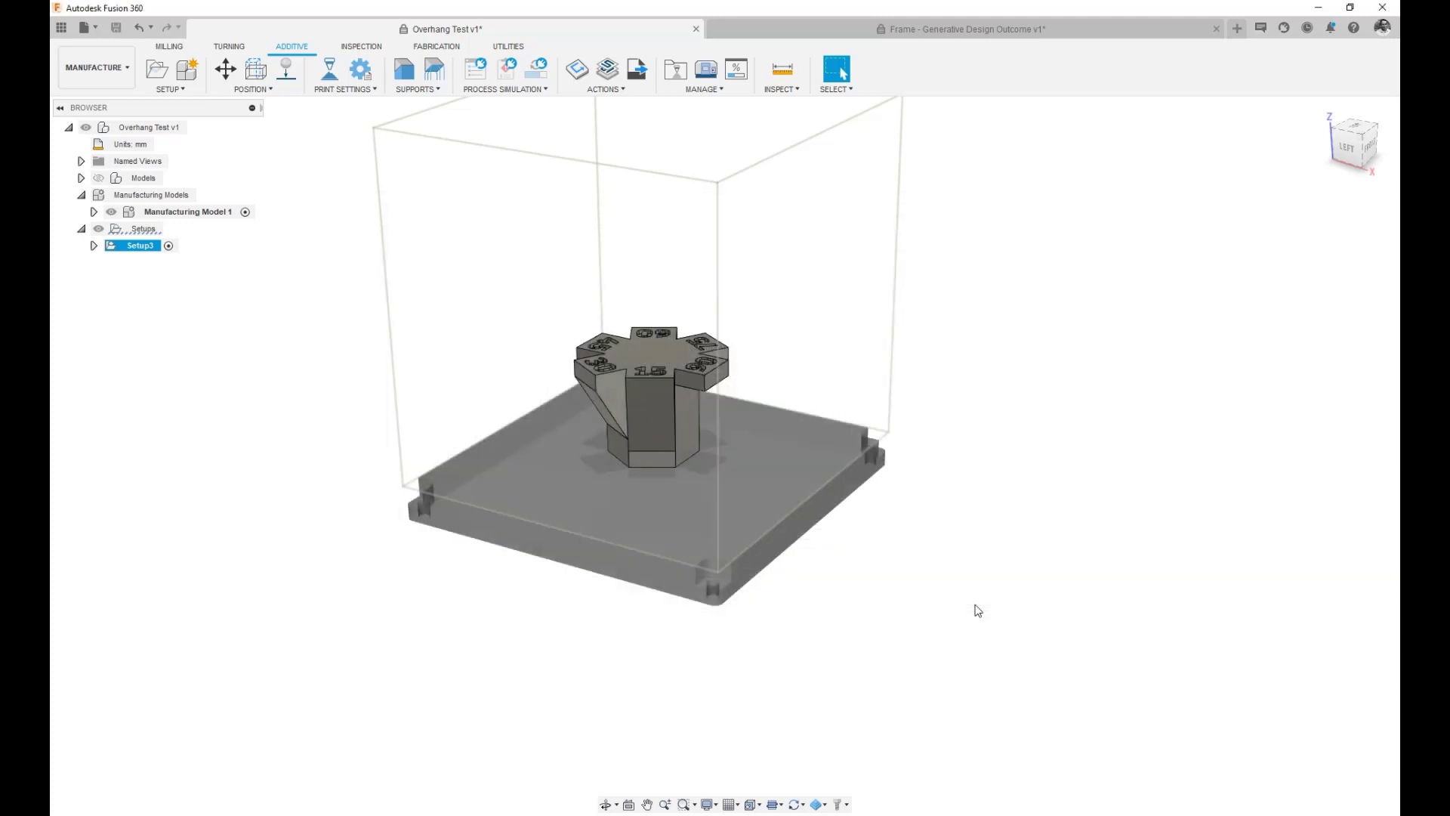
left_click(701, 89)
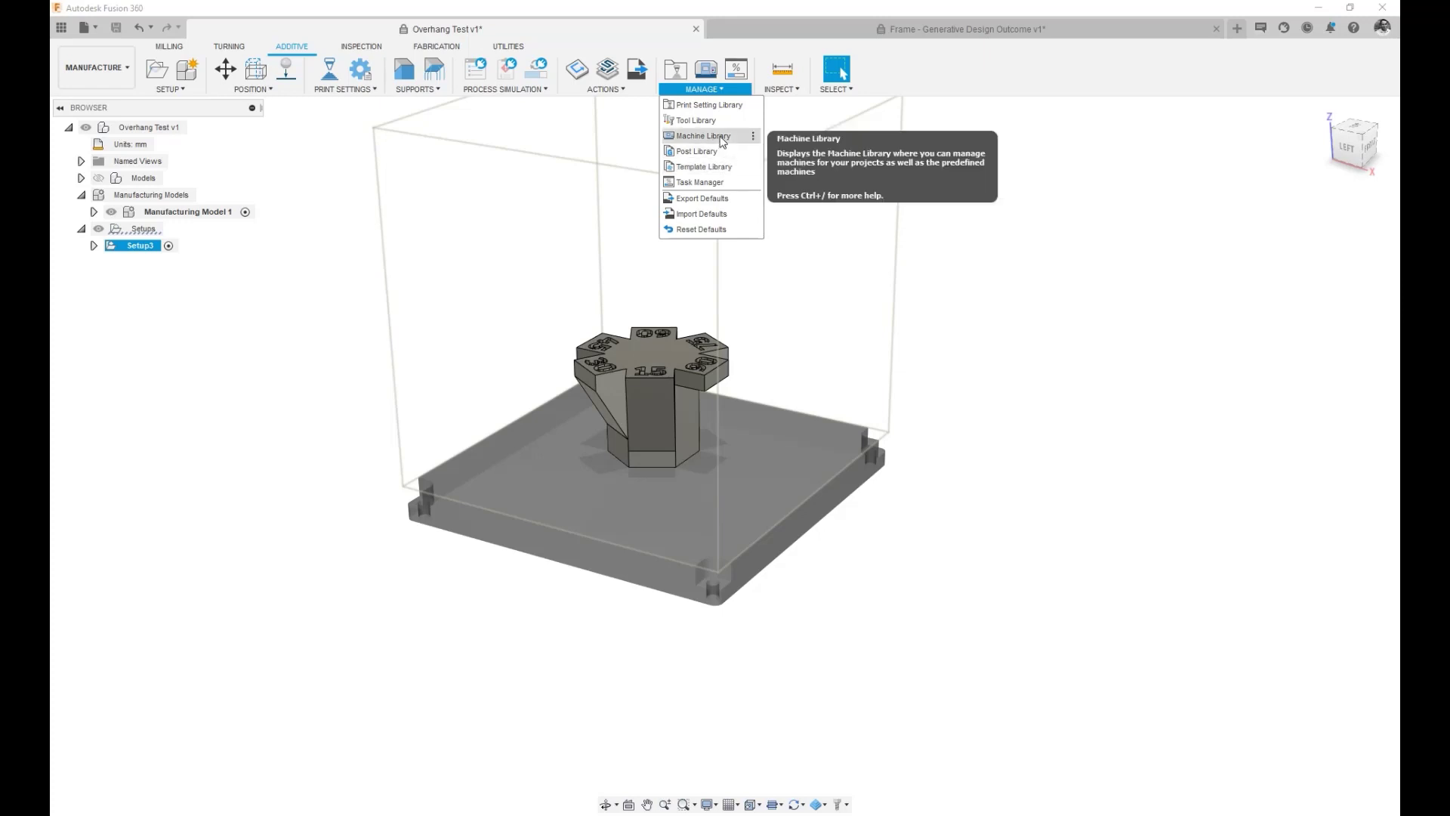
left_click(721, 139)
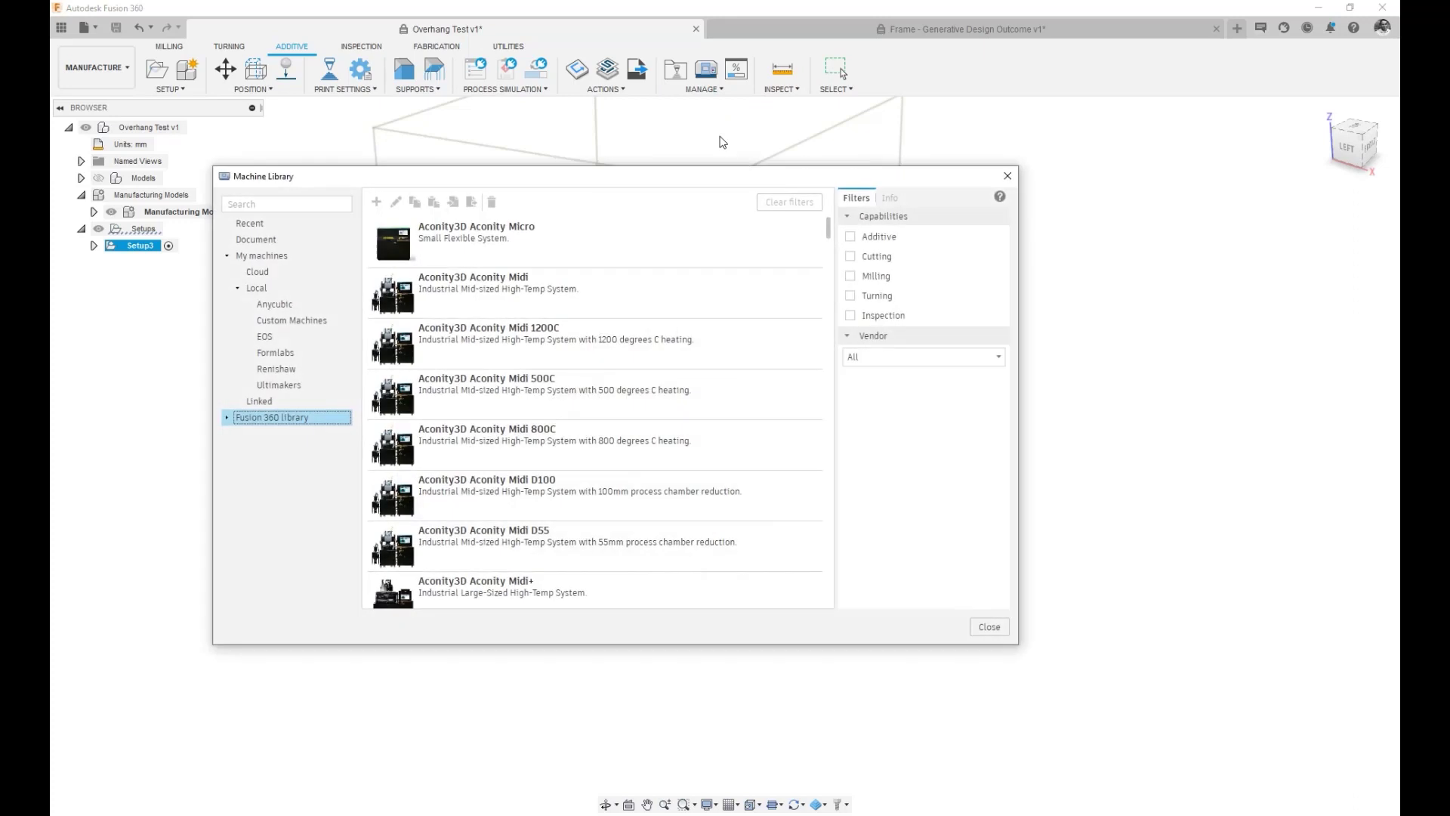
left_click(237, 289)
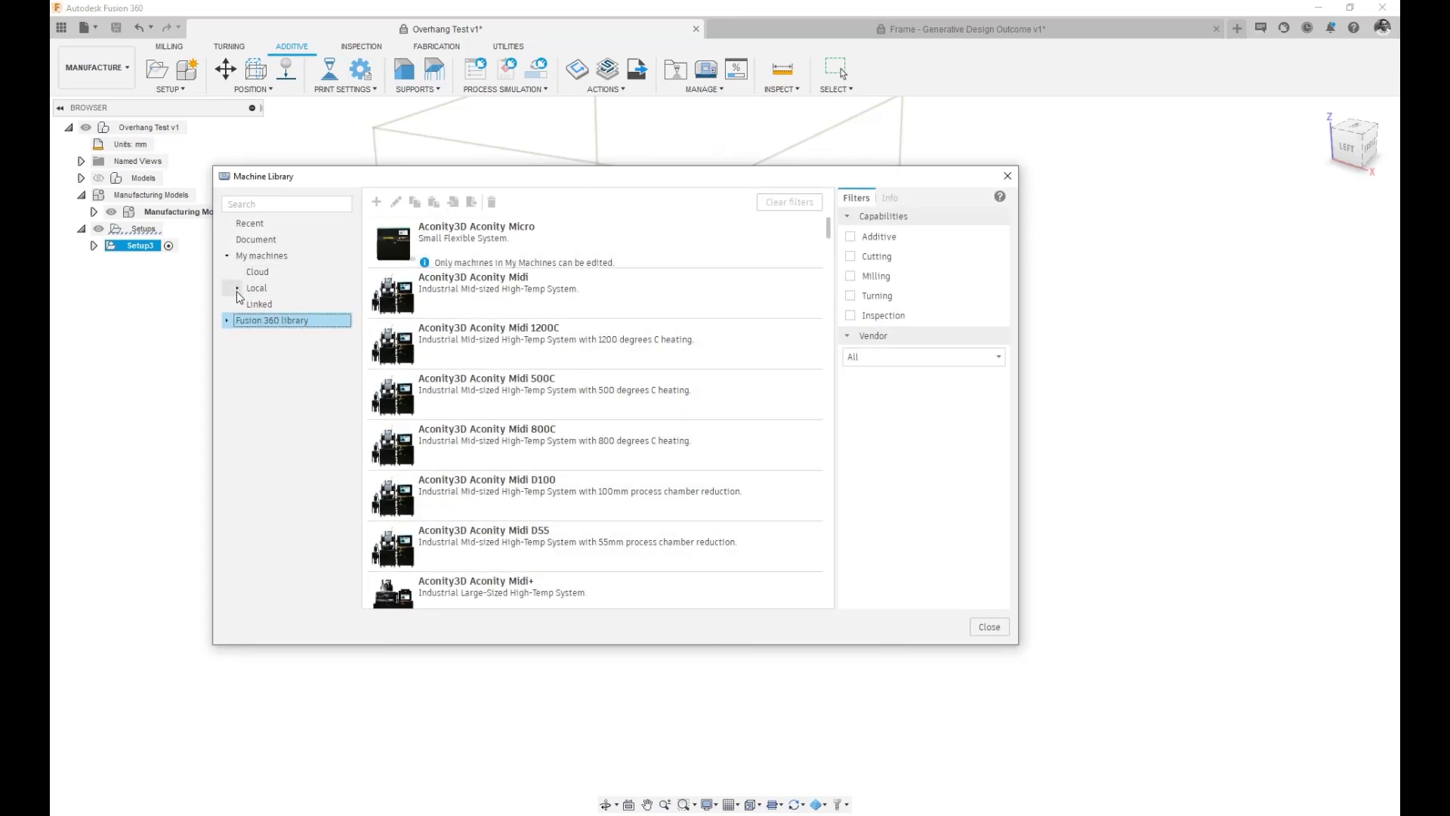
left_click(274, 273)
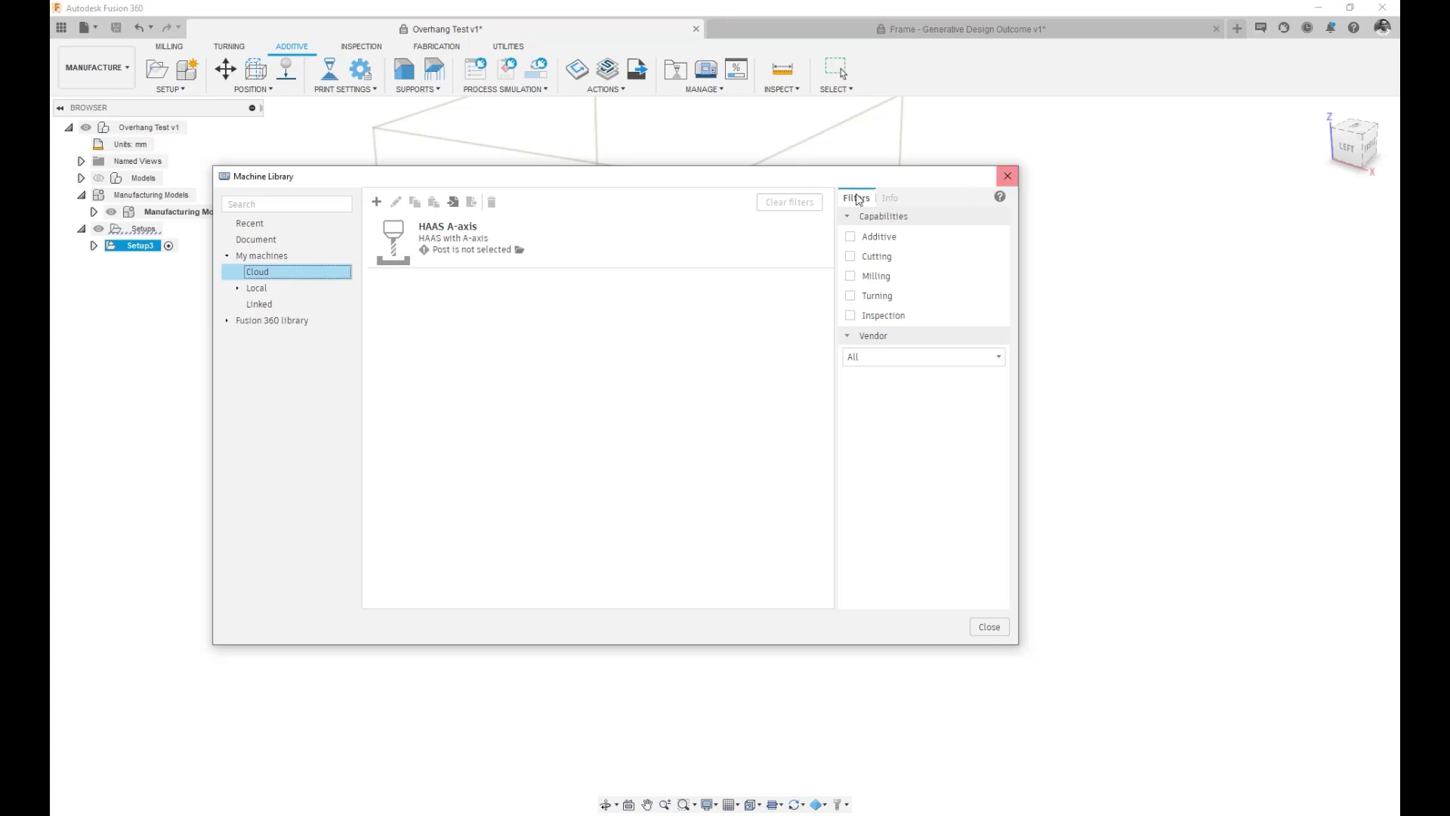
left_click(1007, 176)
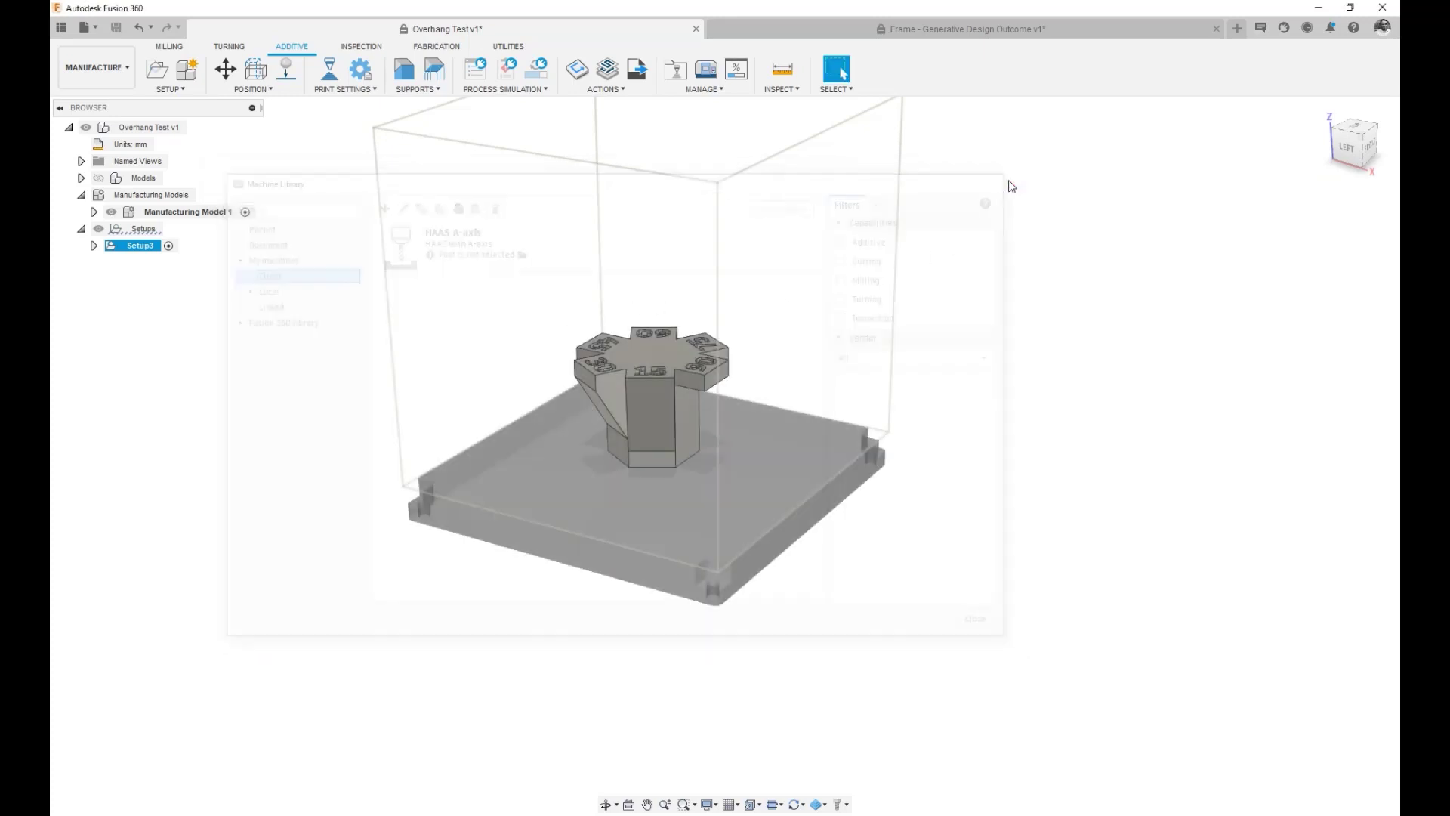
left_click(703, 89)
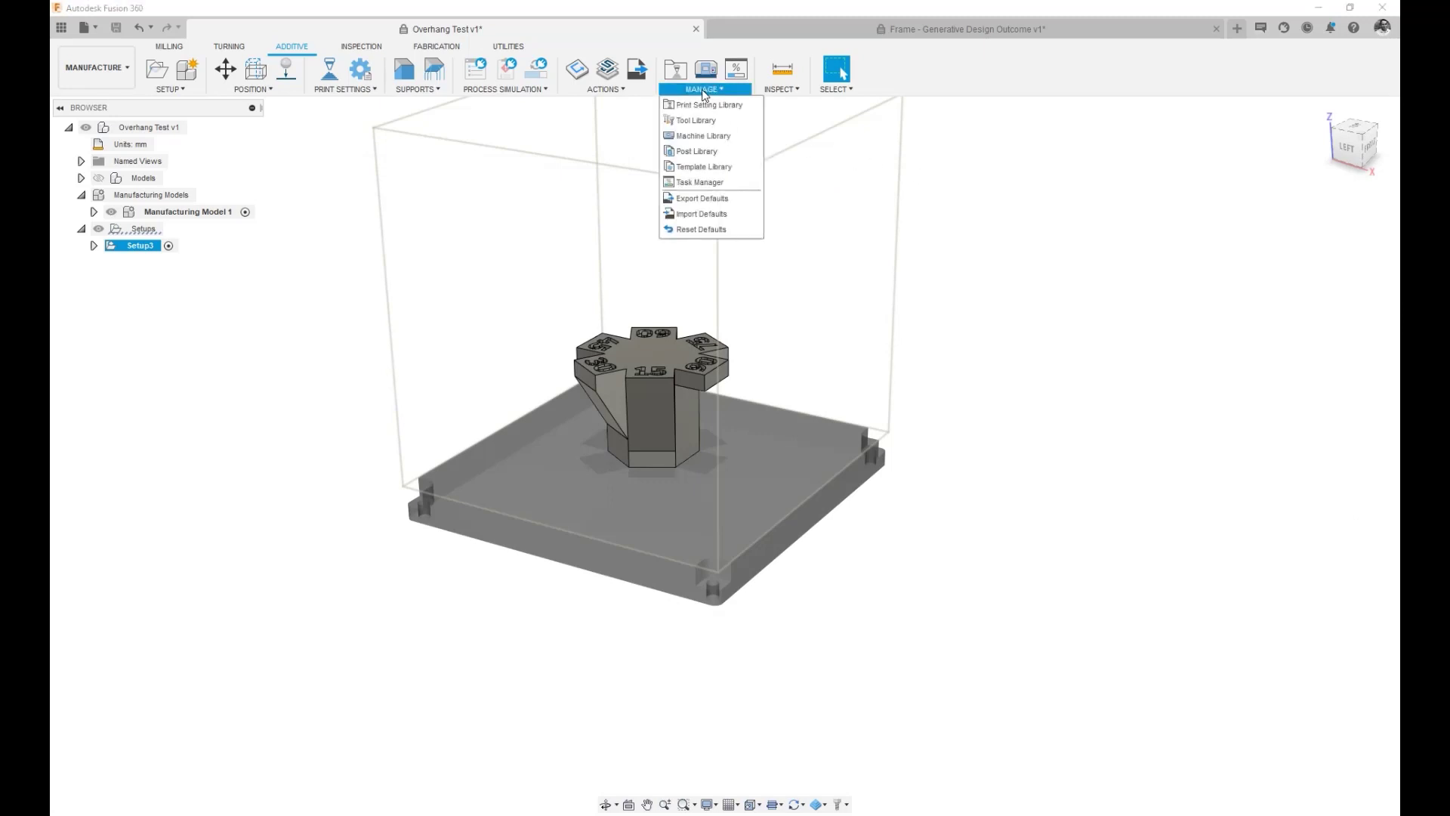
left_click(709, 169)
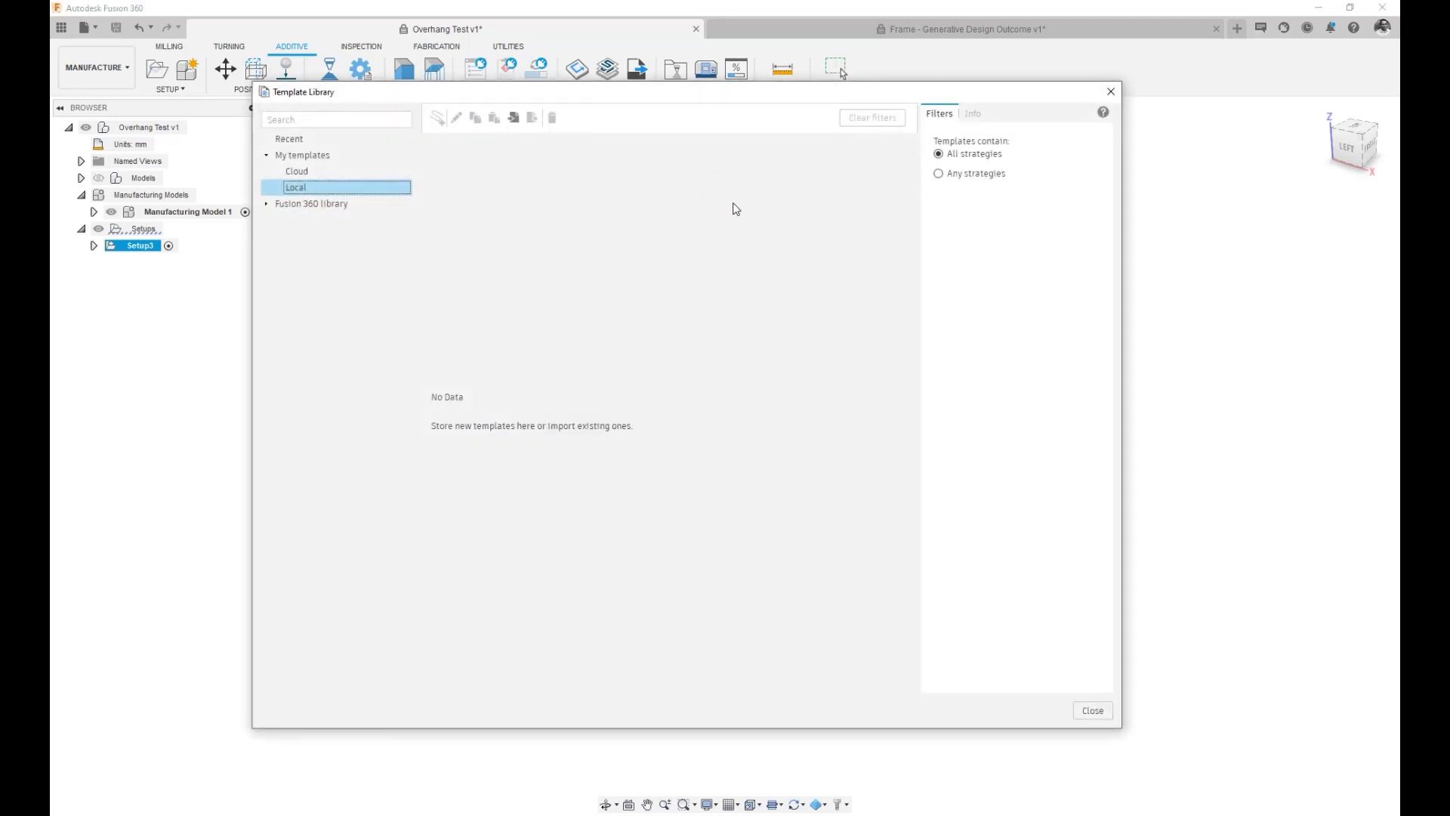
left_click(298, 175)
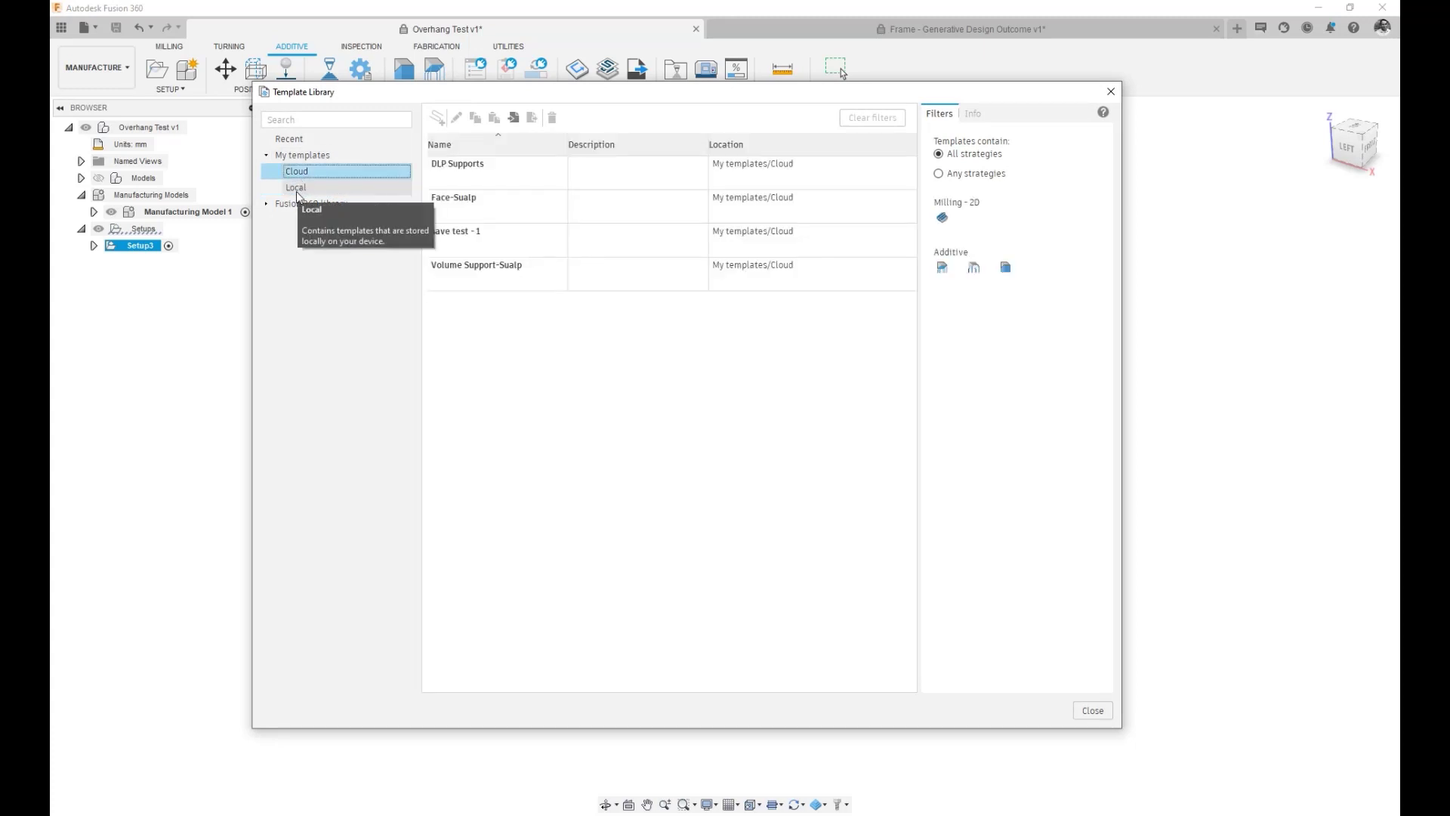
left_click(302, 189)
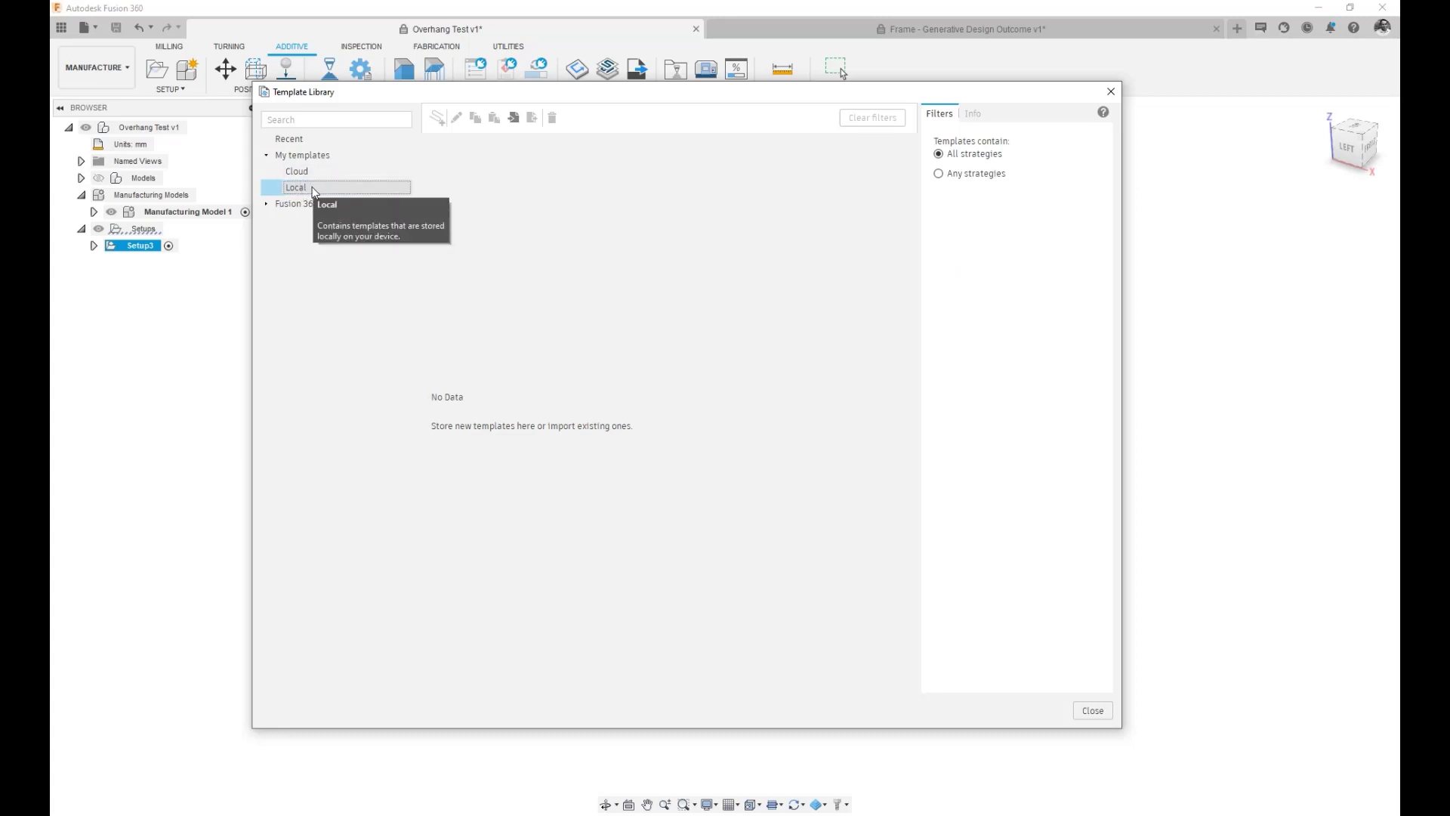
left_click_drag(566, 92, 711, 174)
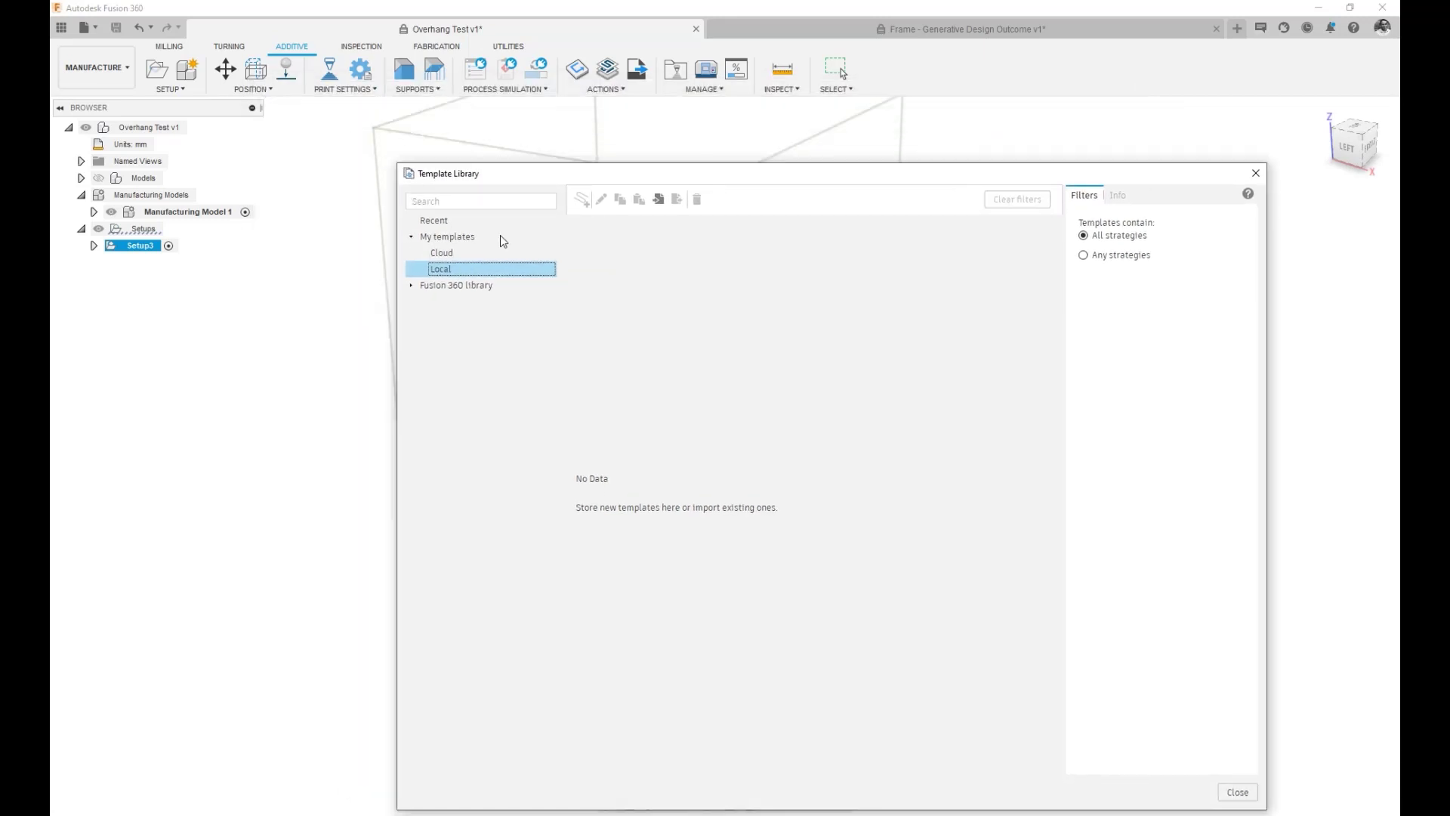
left_click(1258, 173)
middle_click_drag(755, 259, 594, 245, "shift")
Step: Zoom and orbit in on the part from higher up, then pick Bar Support from the SUPPORTS list
scroll(634, 325, "up", 5)
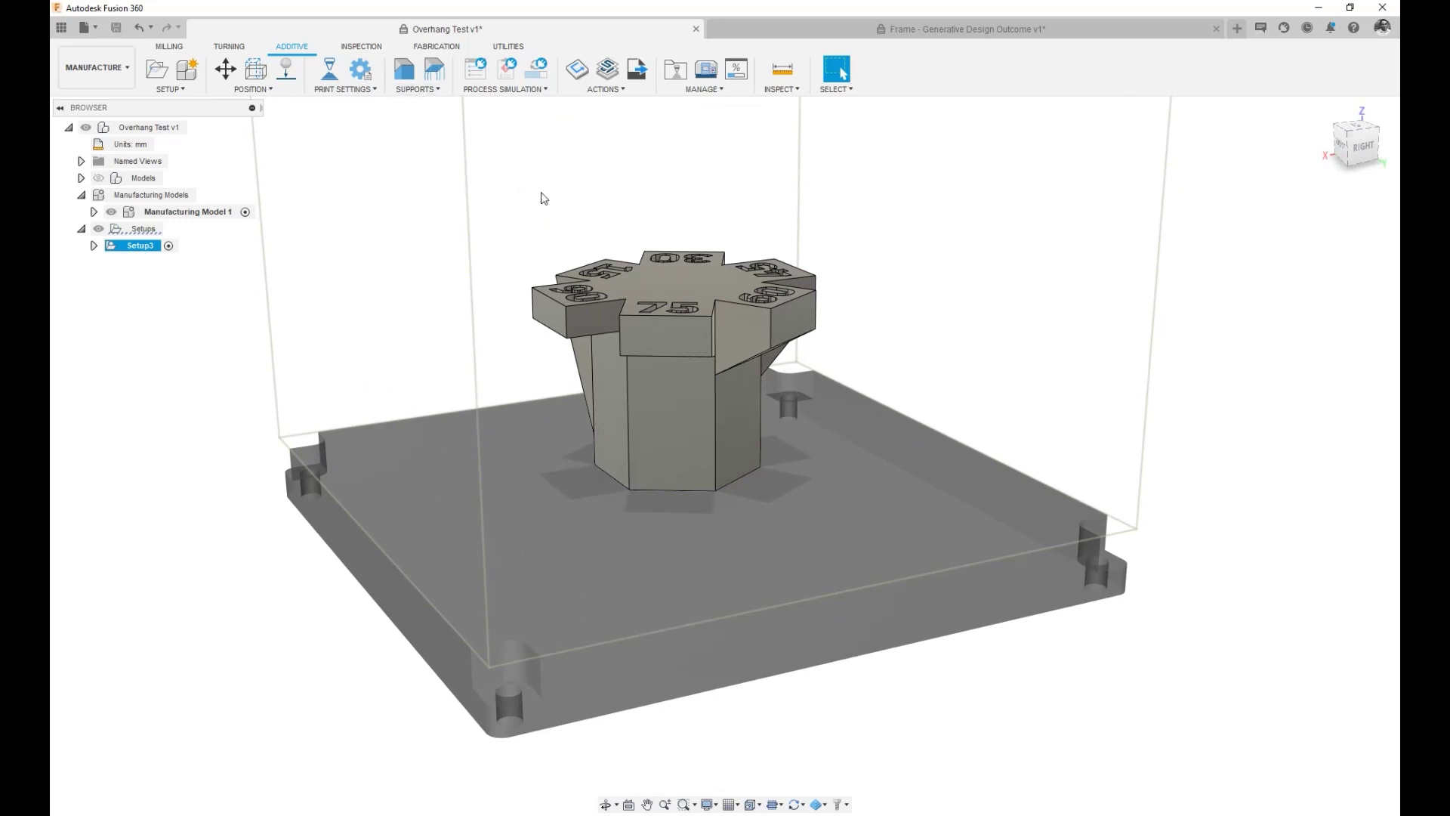
middle_click_drag(541, 197, 542, 207, "shift")
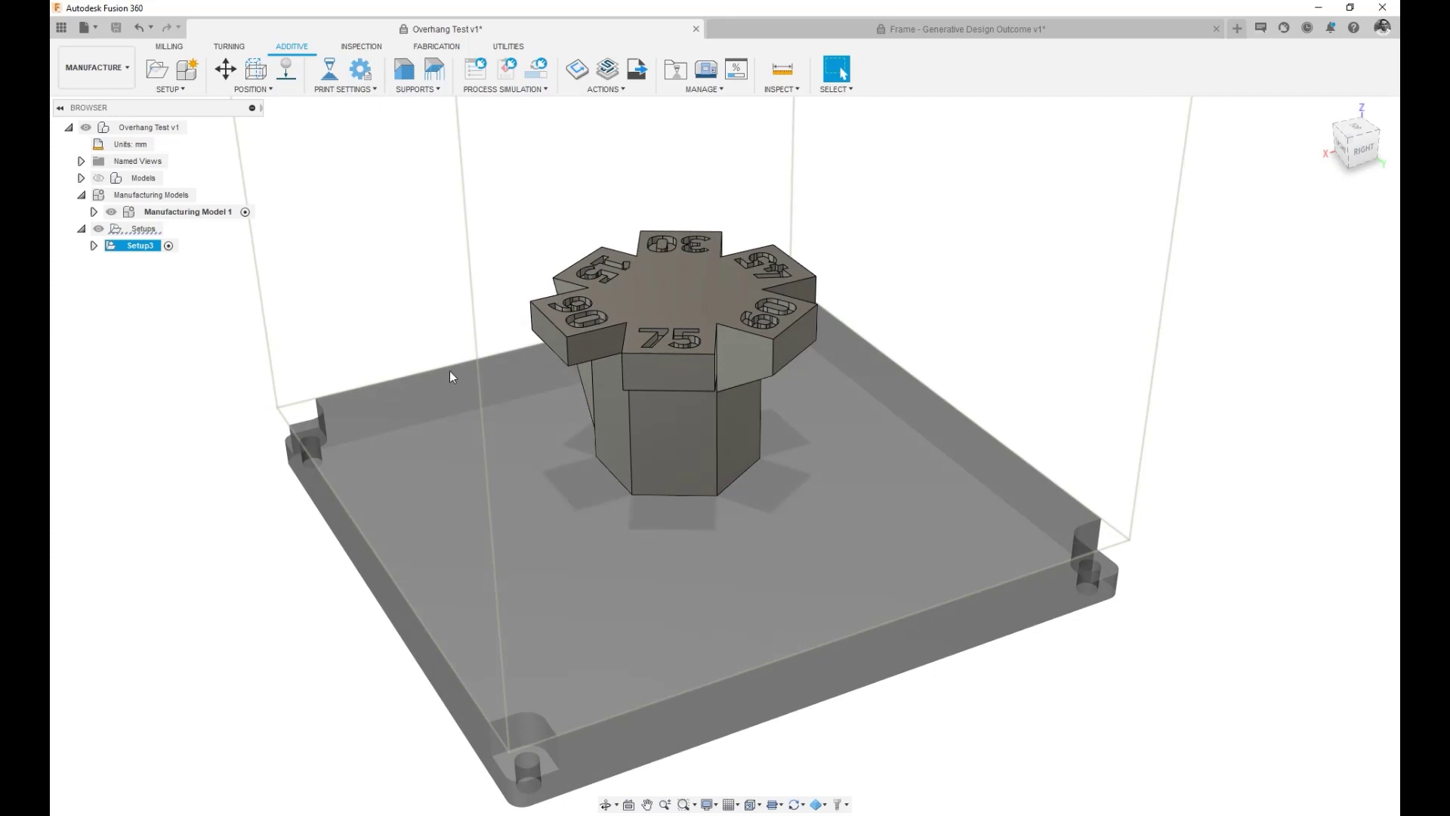
left_click(425, 89)
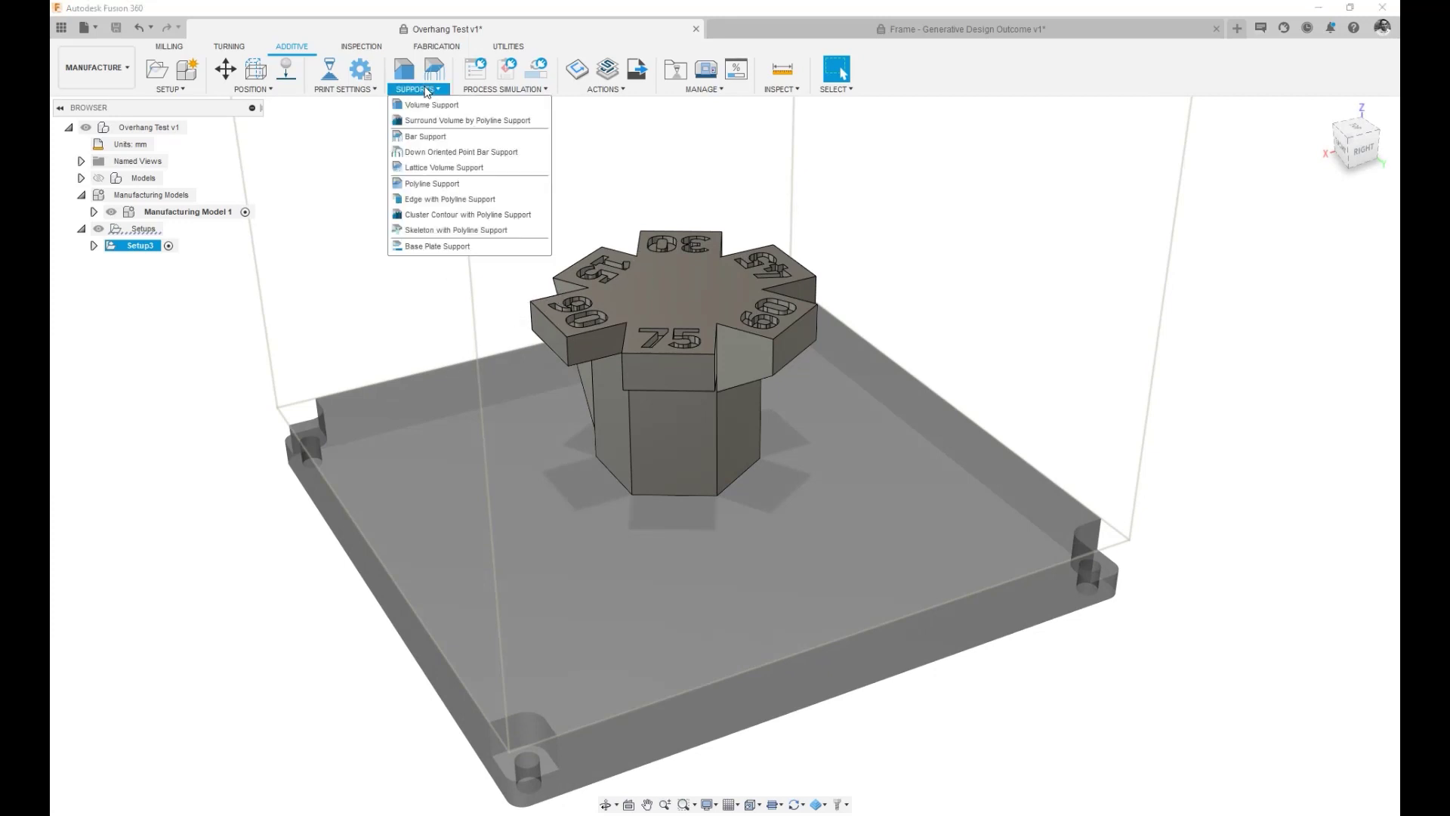
left_click(424, 138)
Step: Target the left block's underside and set anchor density and tree structure to Medium
middle_click_drag(424, 333, 571, 279, "shift")
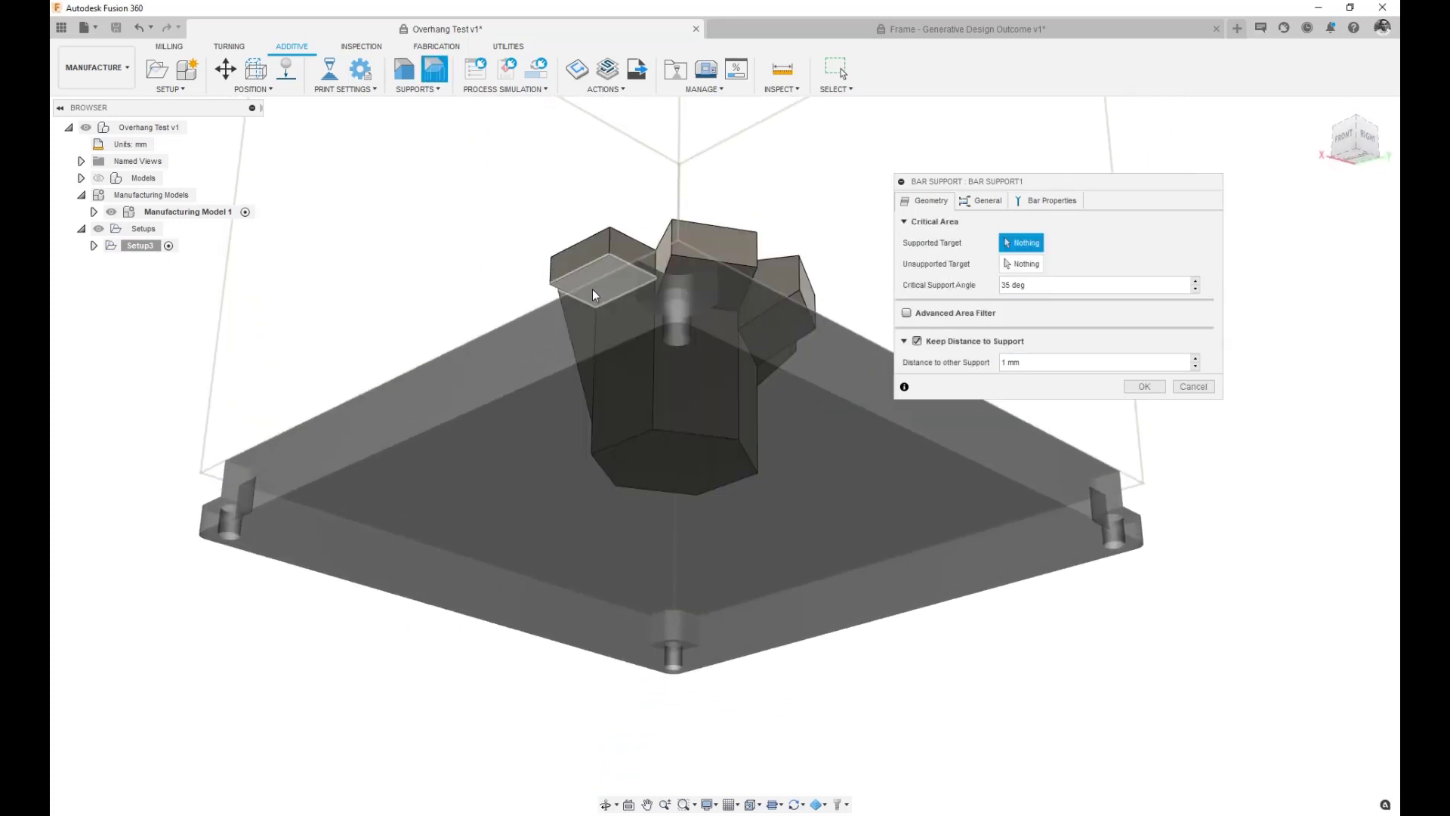
left_click(593, 289)
middle_click_drag(782, 178, 689, 240, "shift")
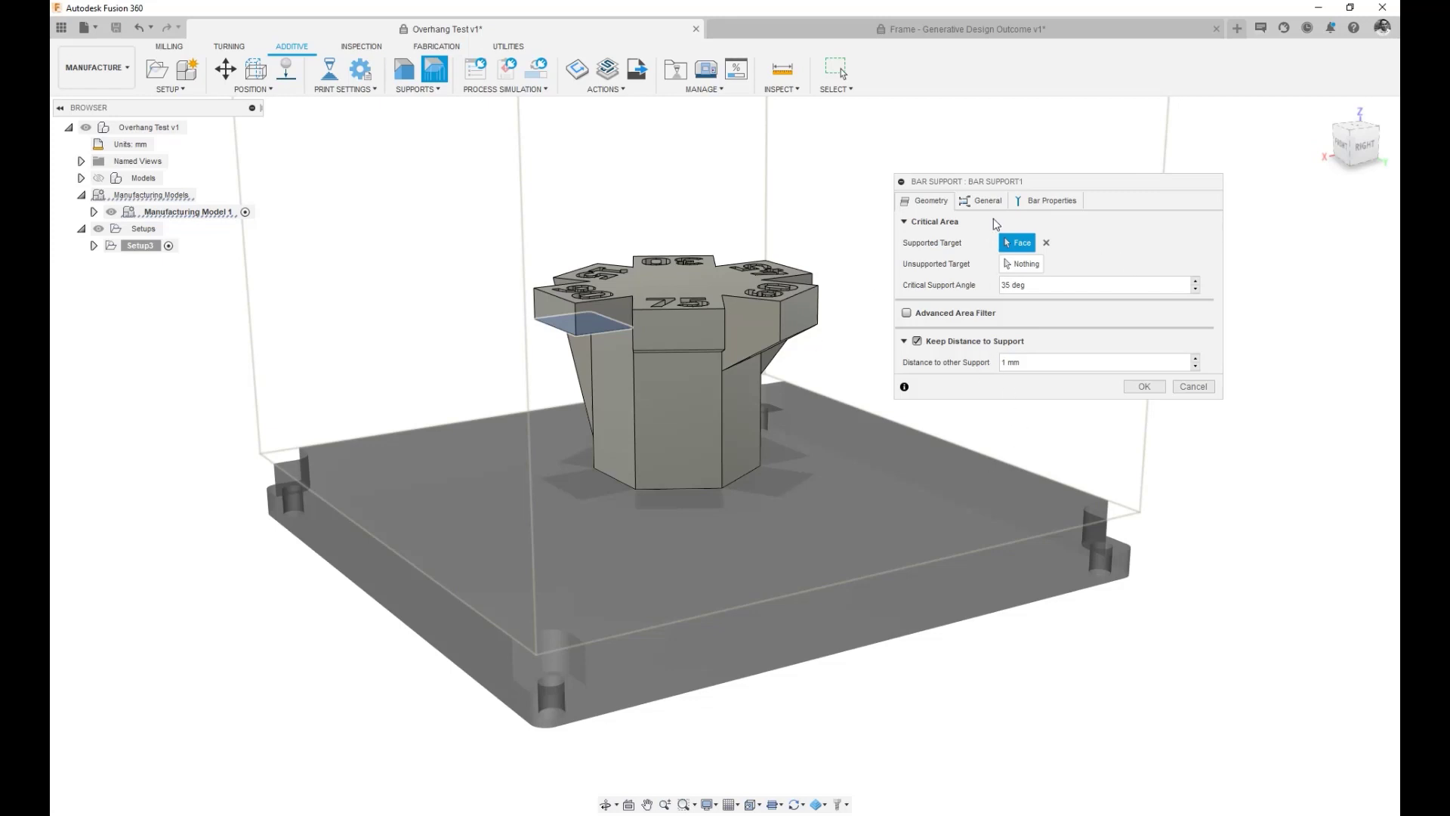
left_click(981, 204)
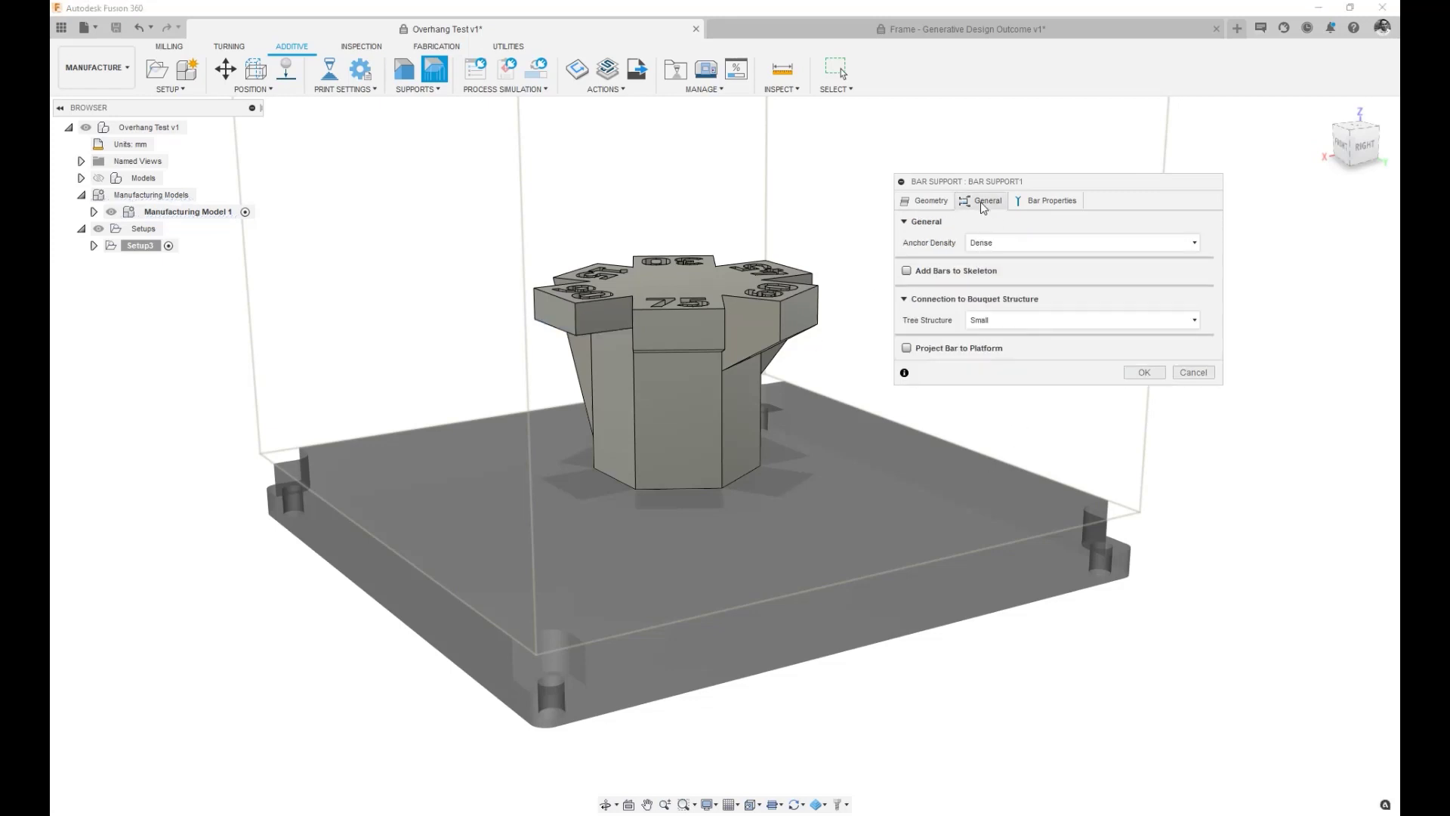
left_click(994, 255)
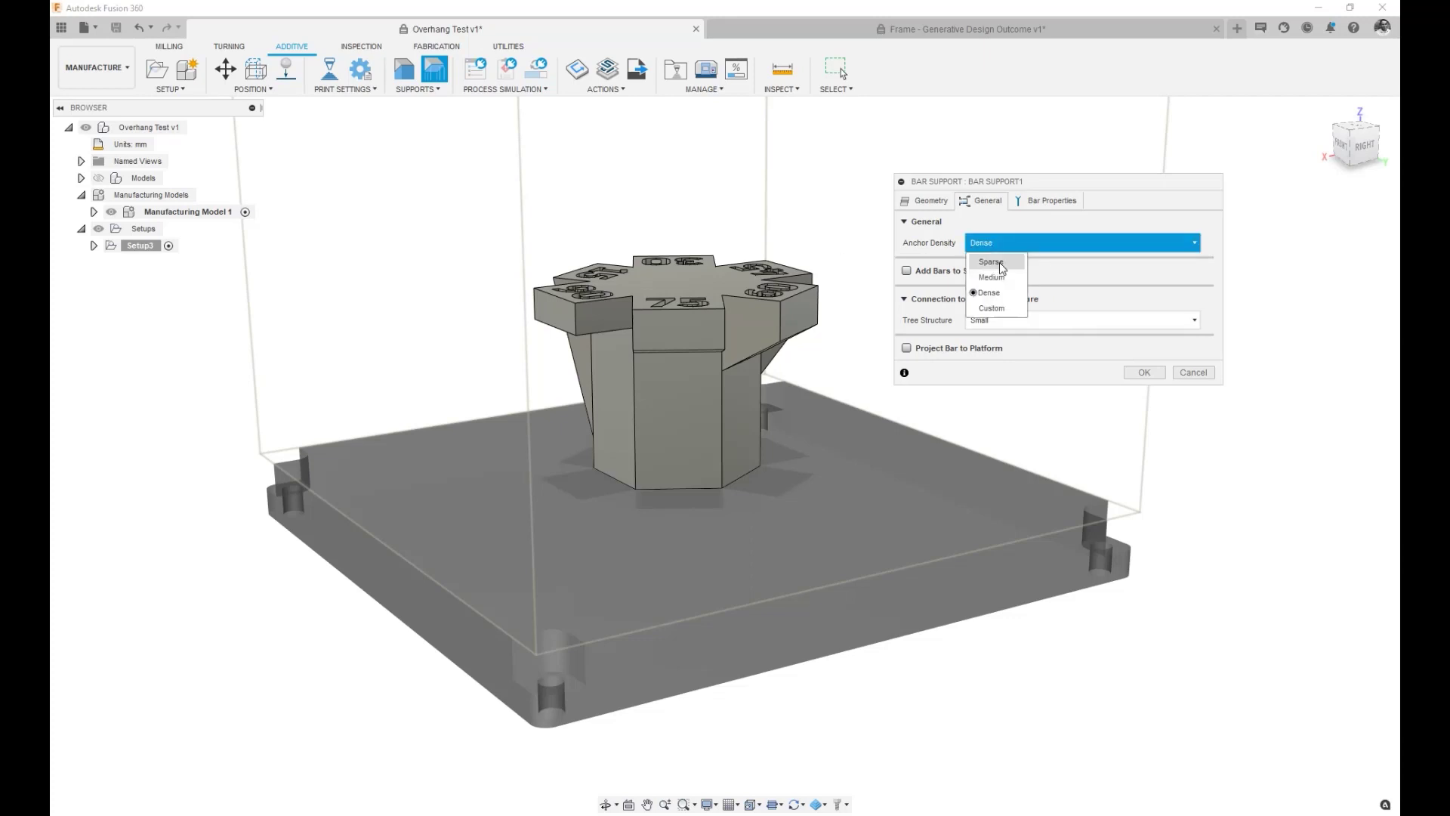
left_click(1003, 277)
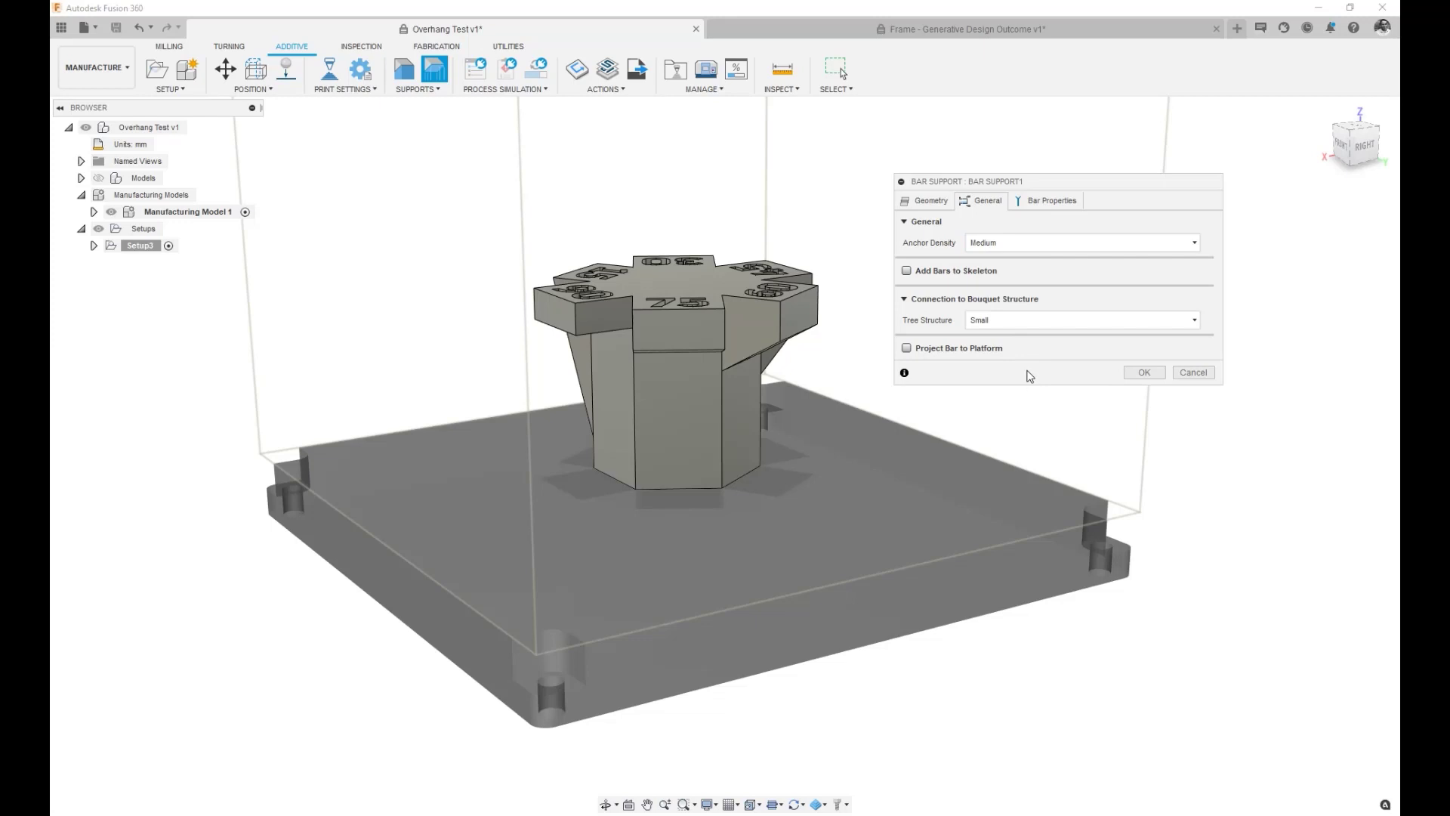
left_click(997, 327)
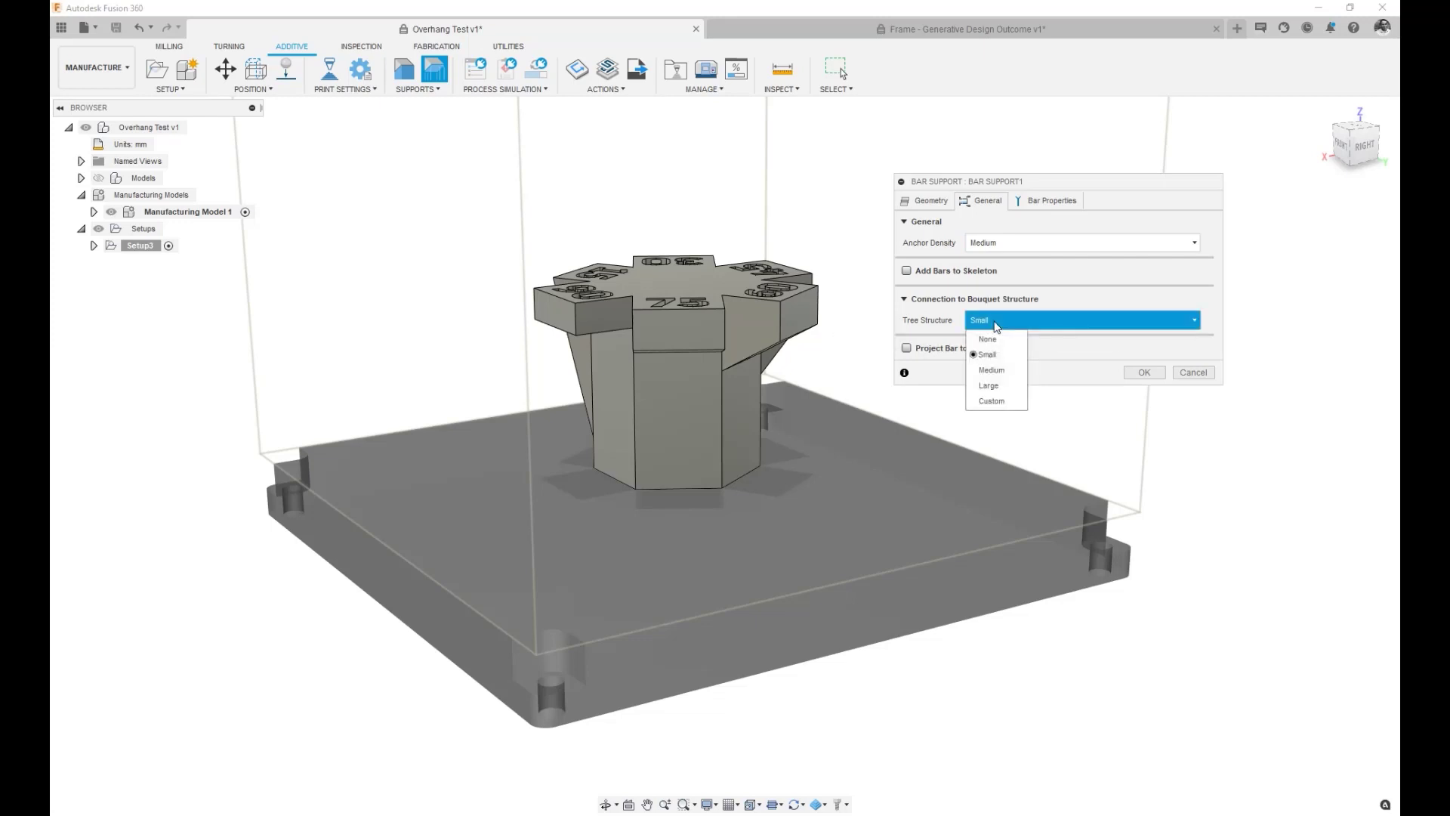
left_click(991, 371)
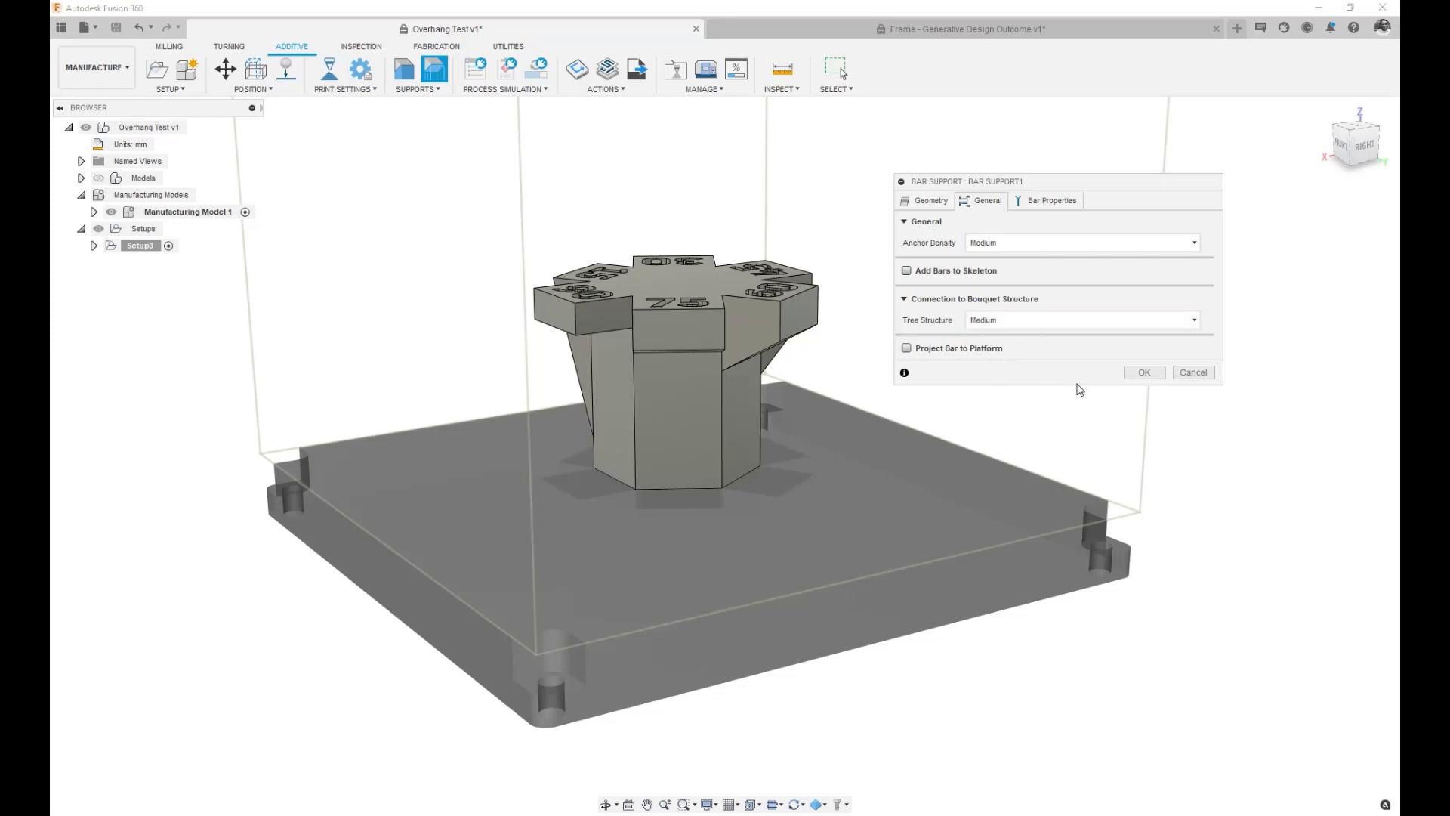
Step: Set bar size to Medium, turn off Pad on Platform, and create the bar support
left_click(1054, 204)
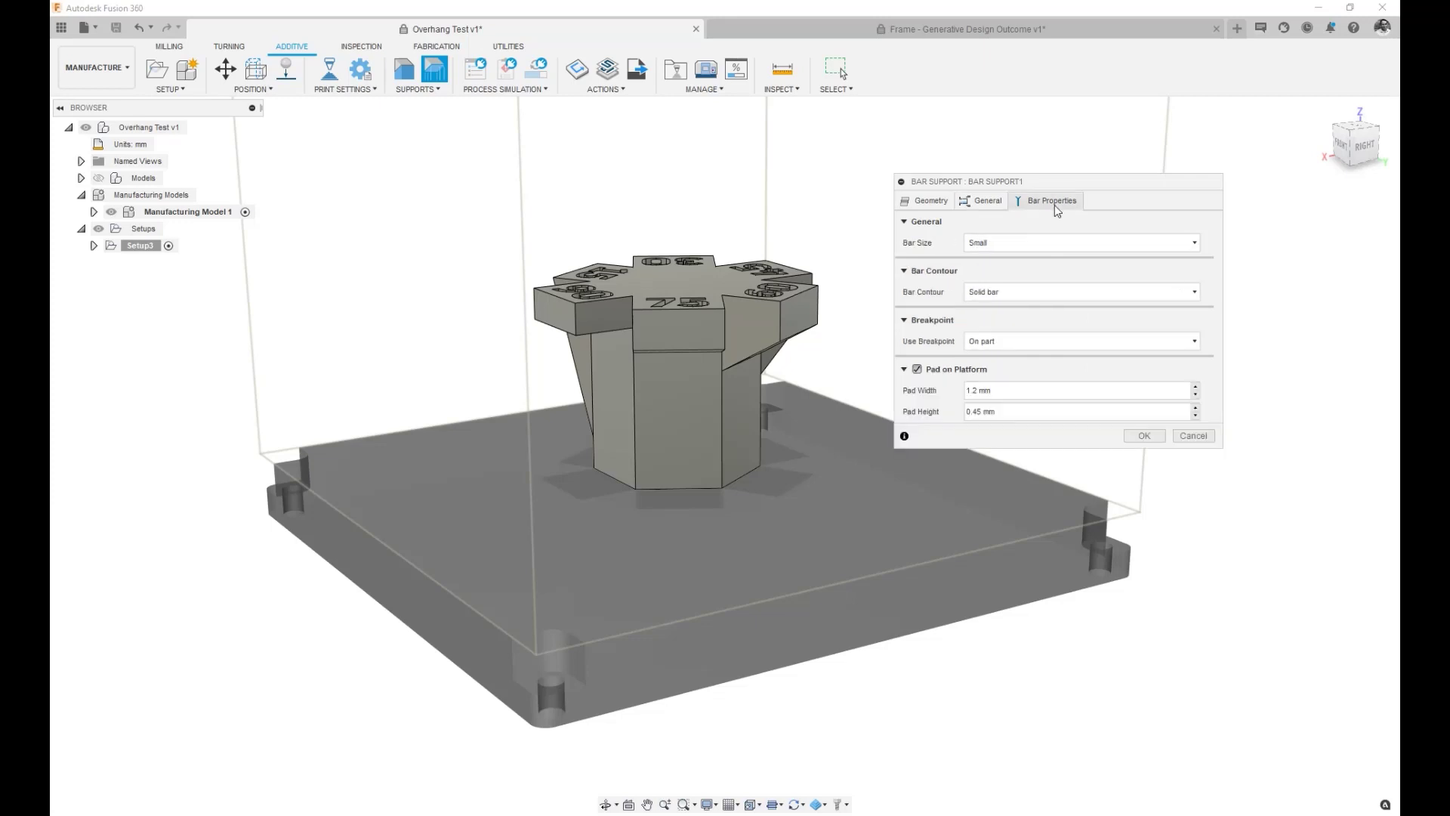
left_click(998, 245)
left_click(999, 278)
left_click(917, 369)
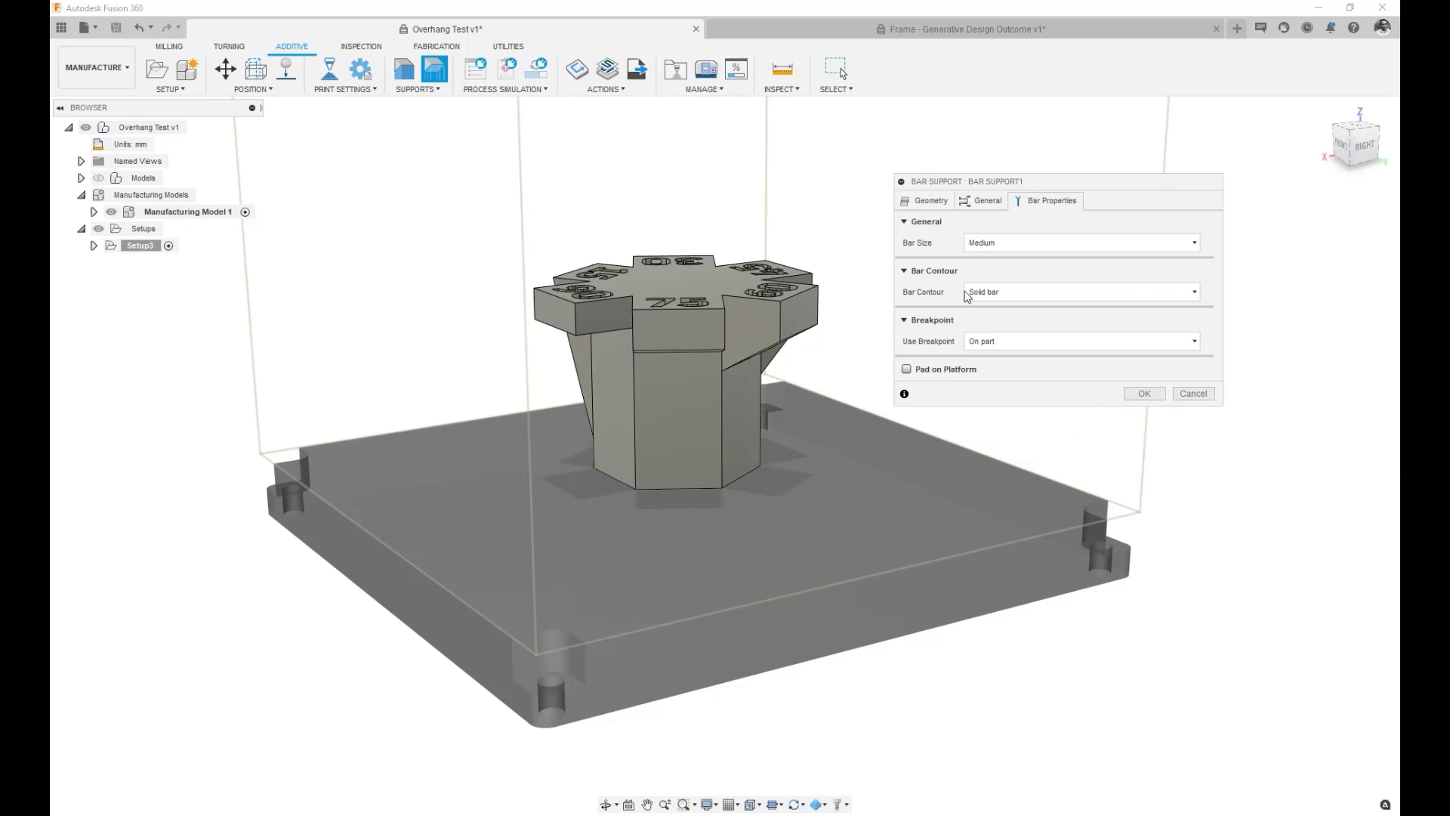
left_click(1143, 394)
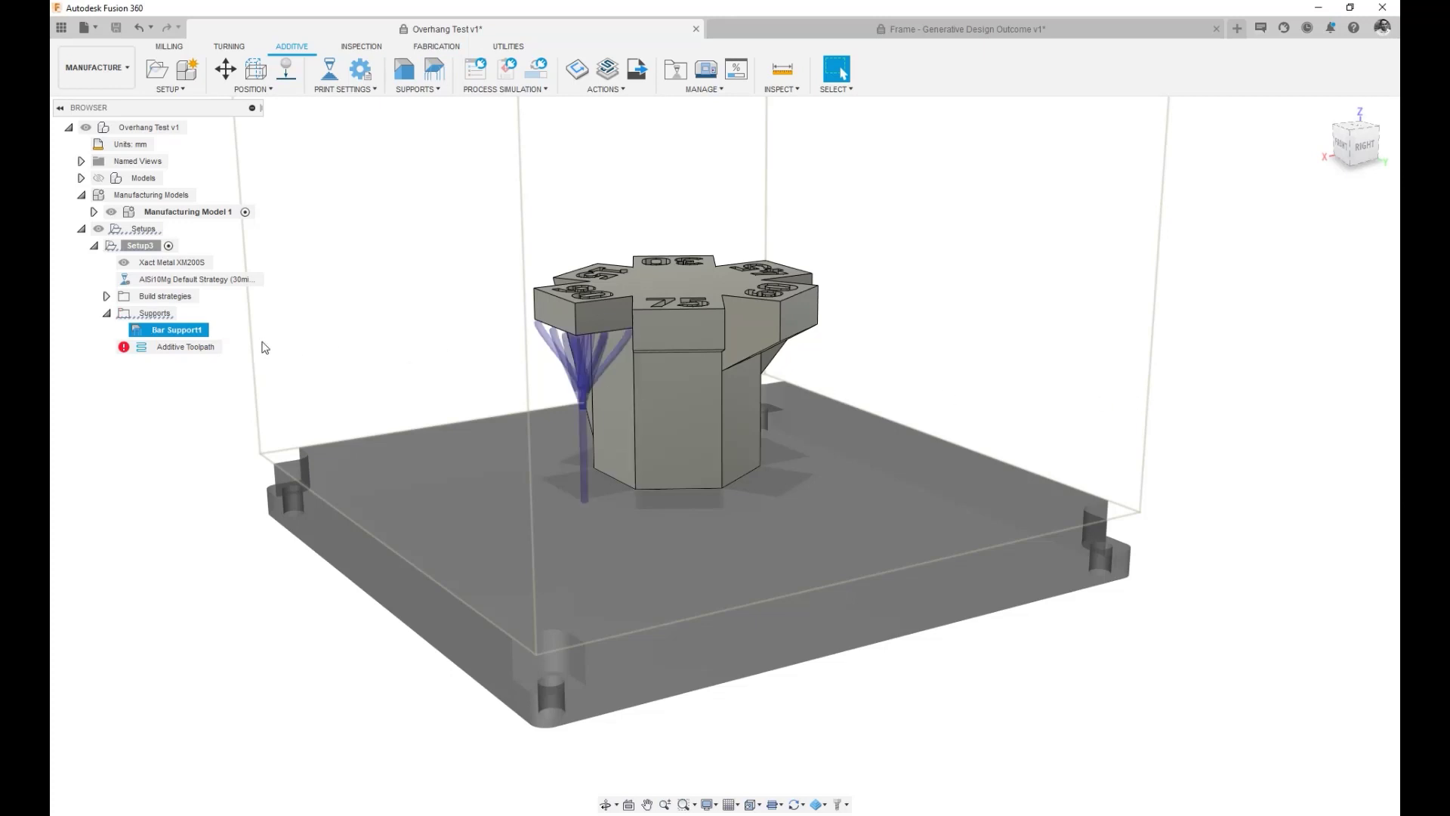
Step: Orbit to a lower angle on the part and snap to the RIGHT ViewCube view
scroll(609, 379, "down", 2)
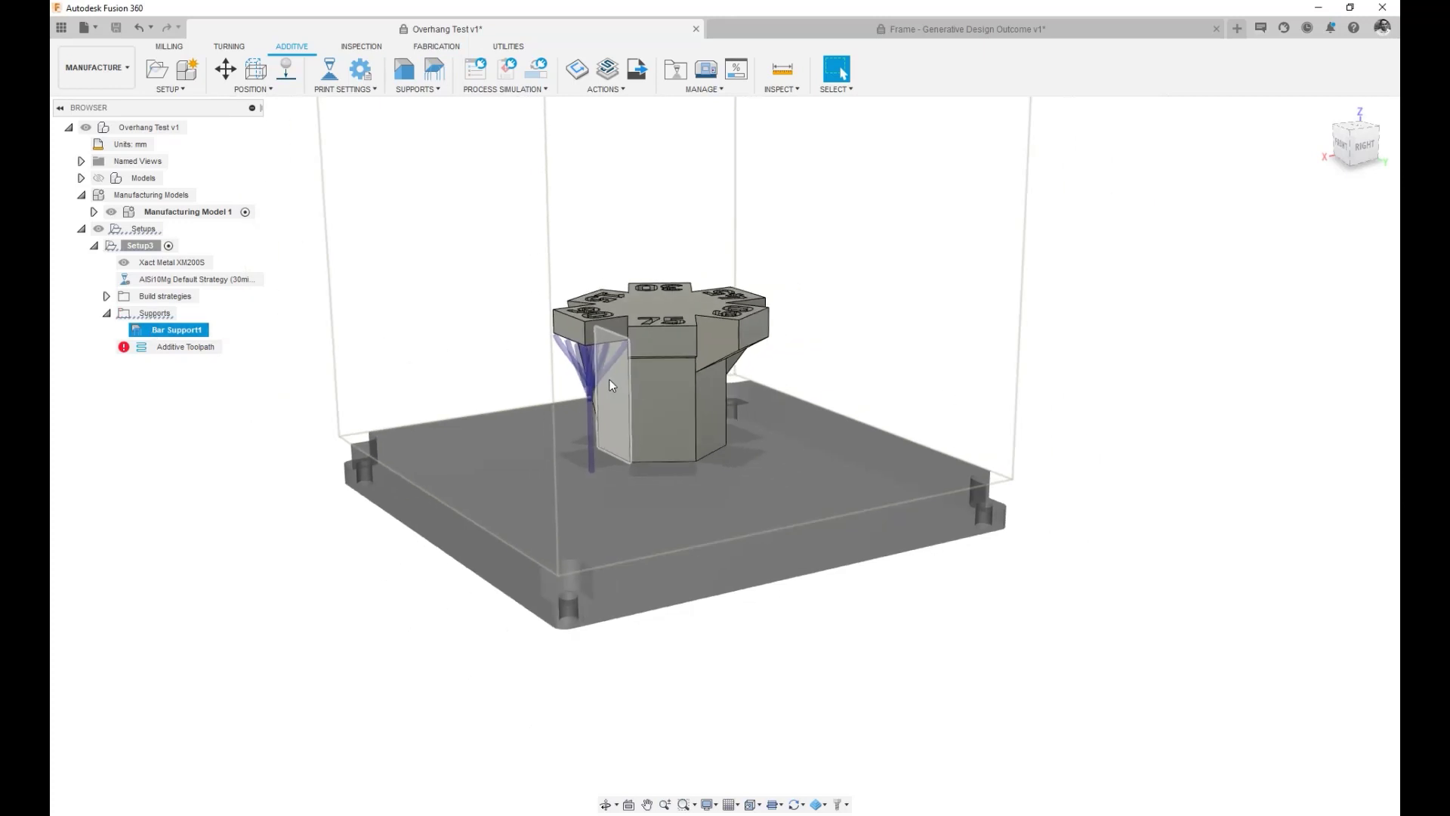
middle_click_drag(610, 388, 967, 301, "shift")
scroll(648, 362, "up", 3)
scroll(643, 359, "down", 2)
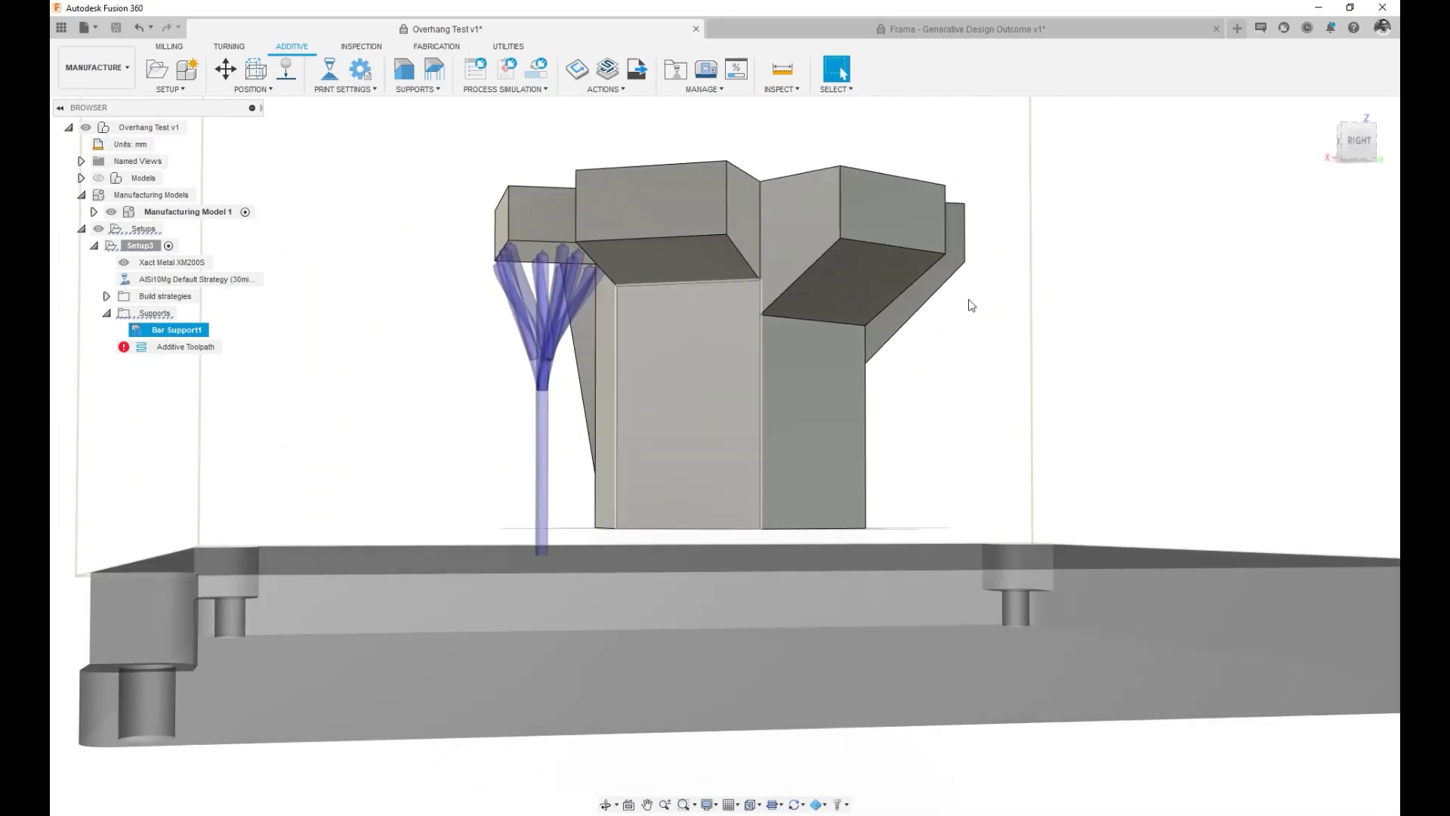
left_click(1359, 145)
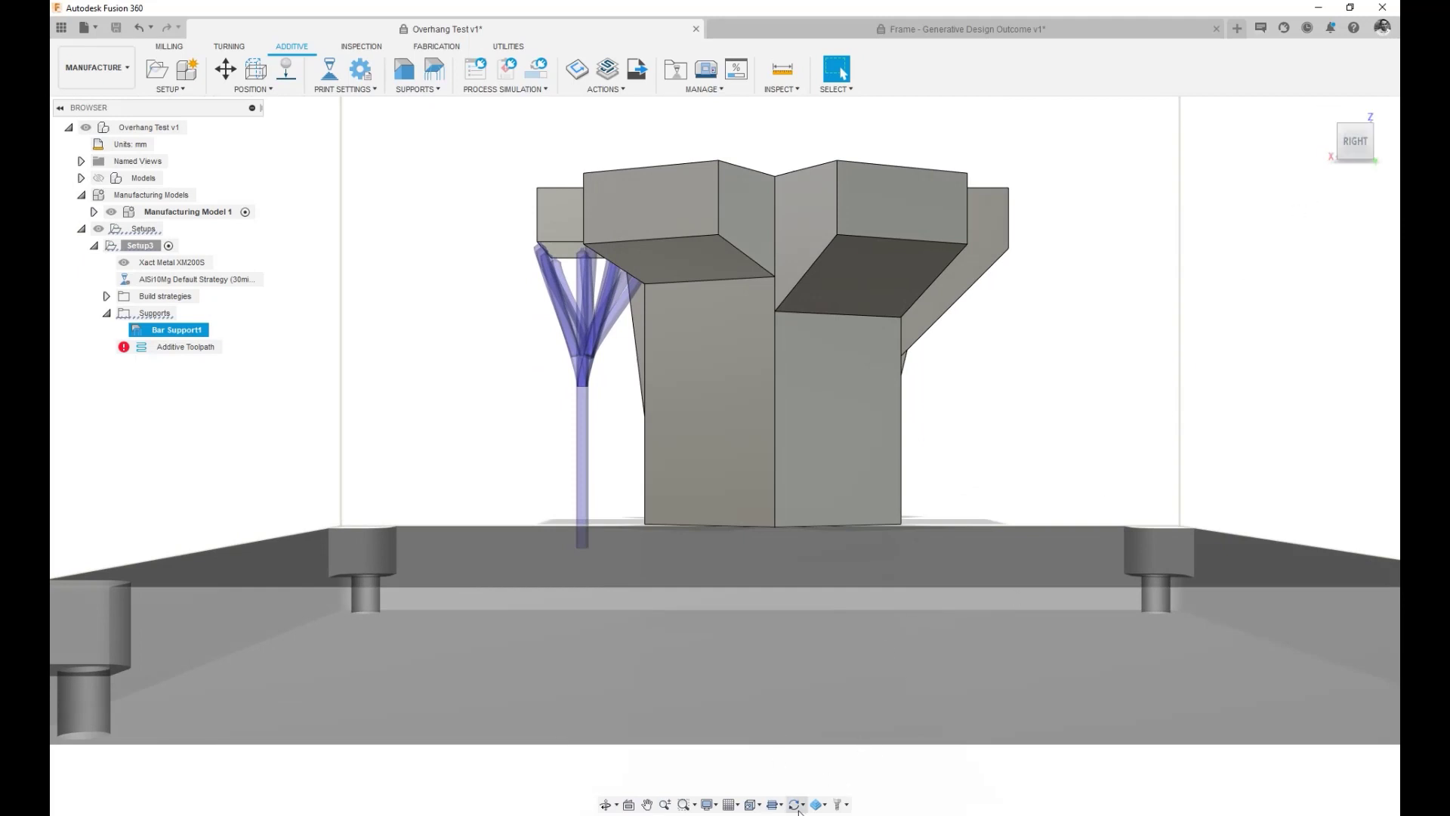
Step: Switch the camera to orthographic and orbit to a slightly elevated side view
left_click(782, 805)
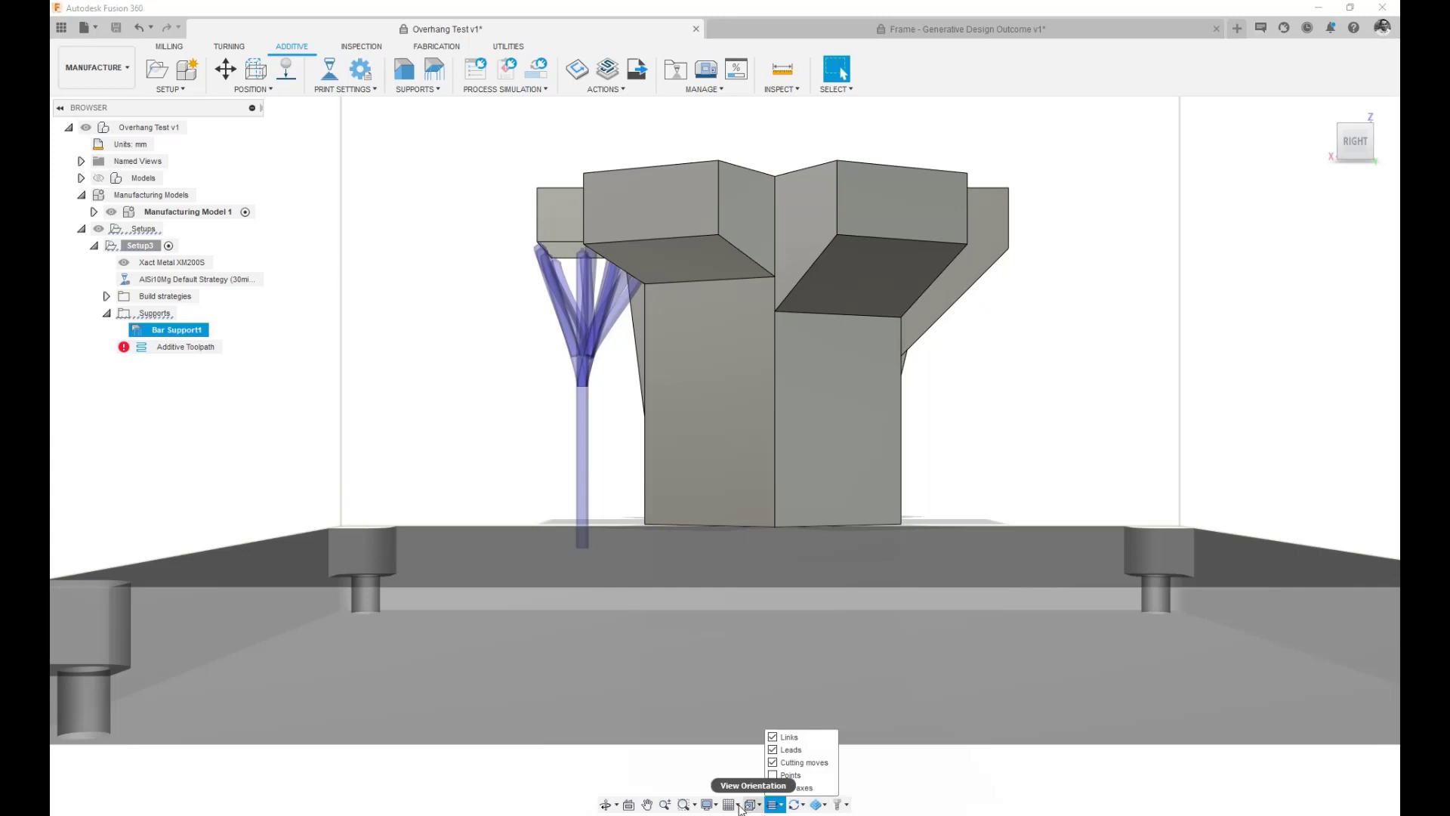
left_click(710, 806)
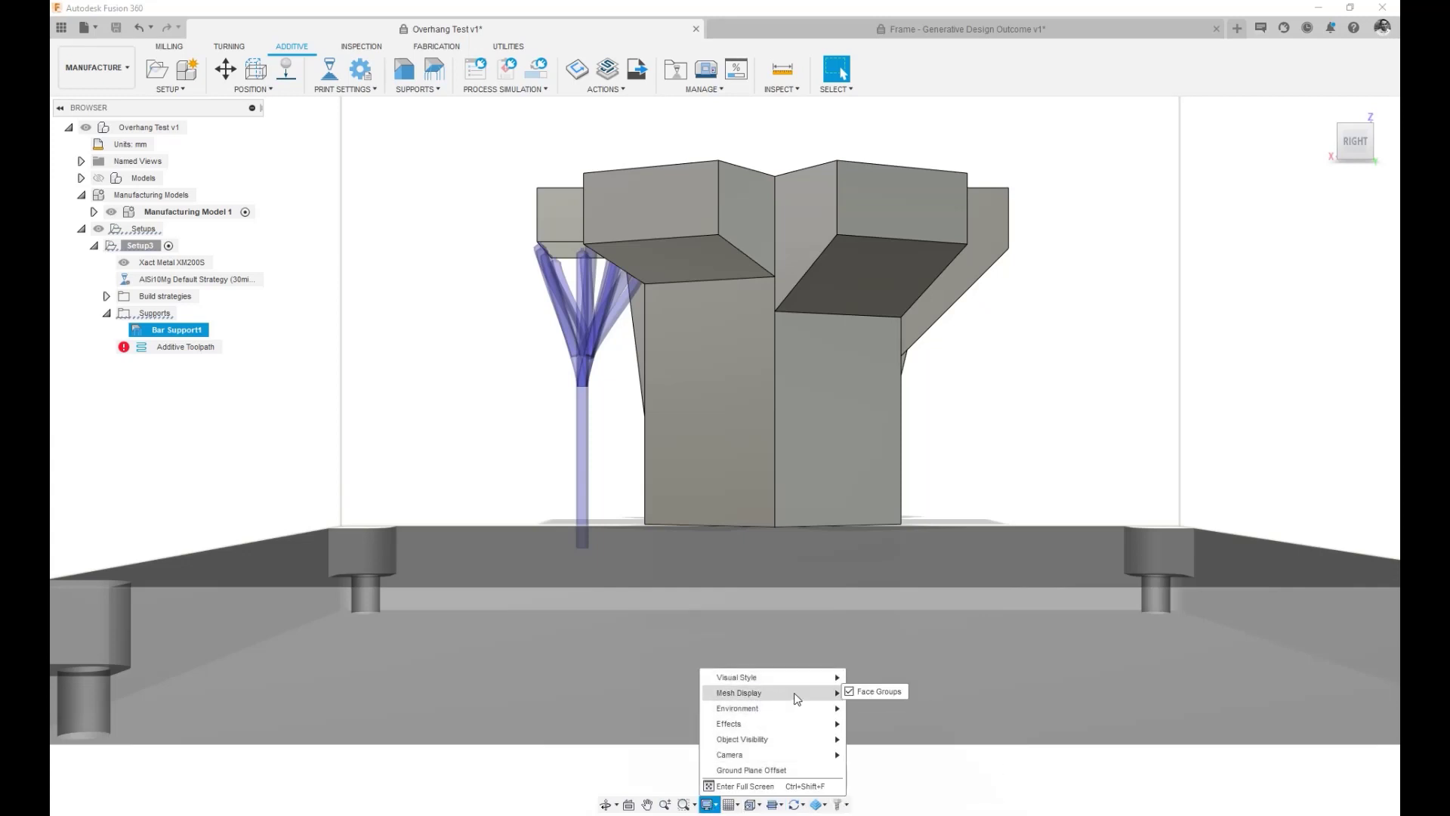
mouse_move(783, 738)
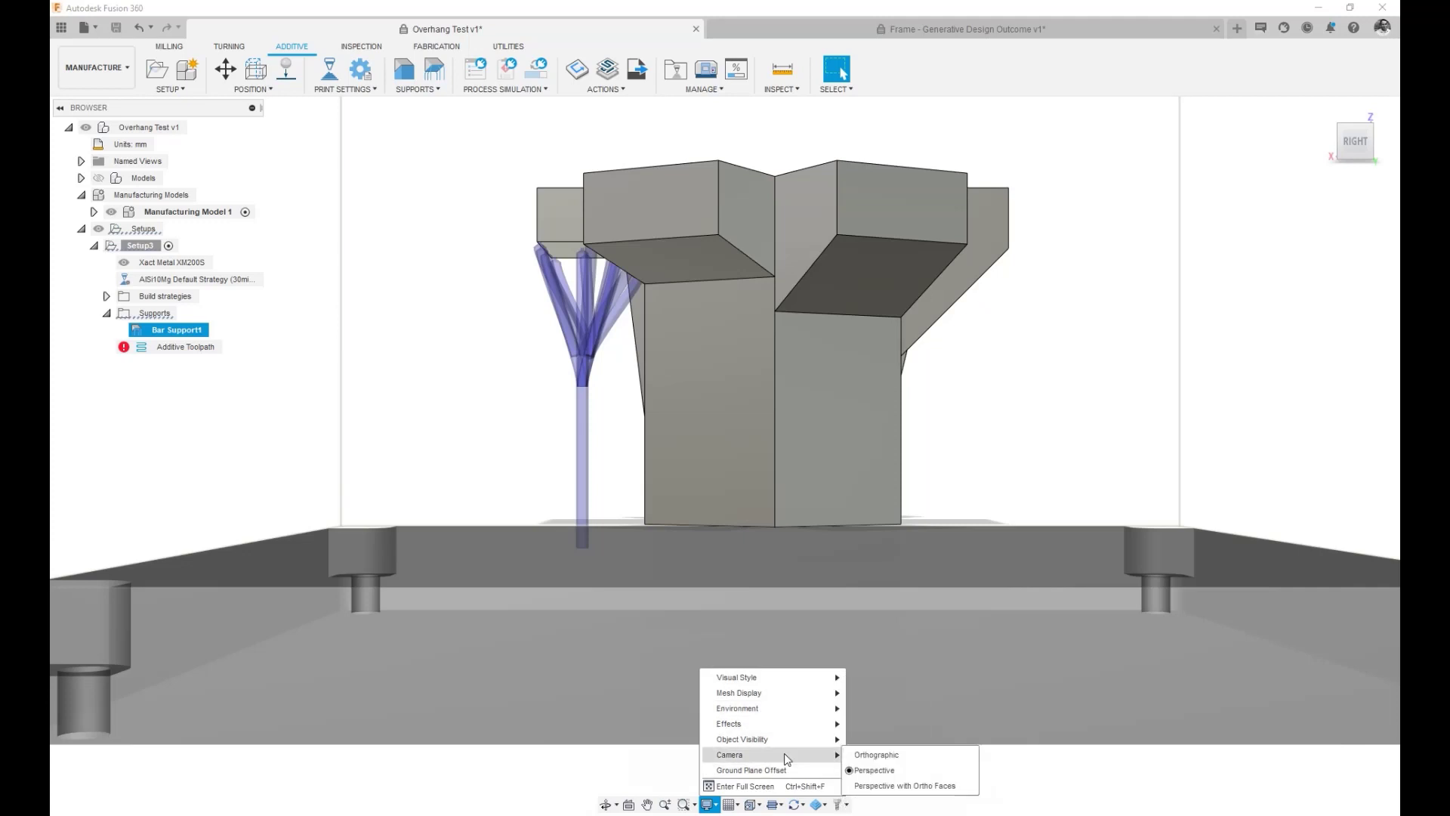
left_click(858, 759)
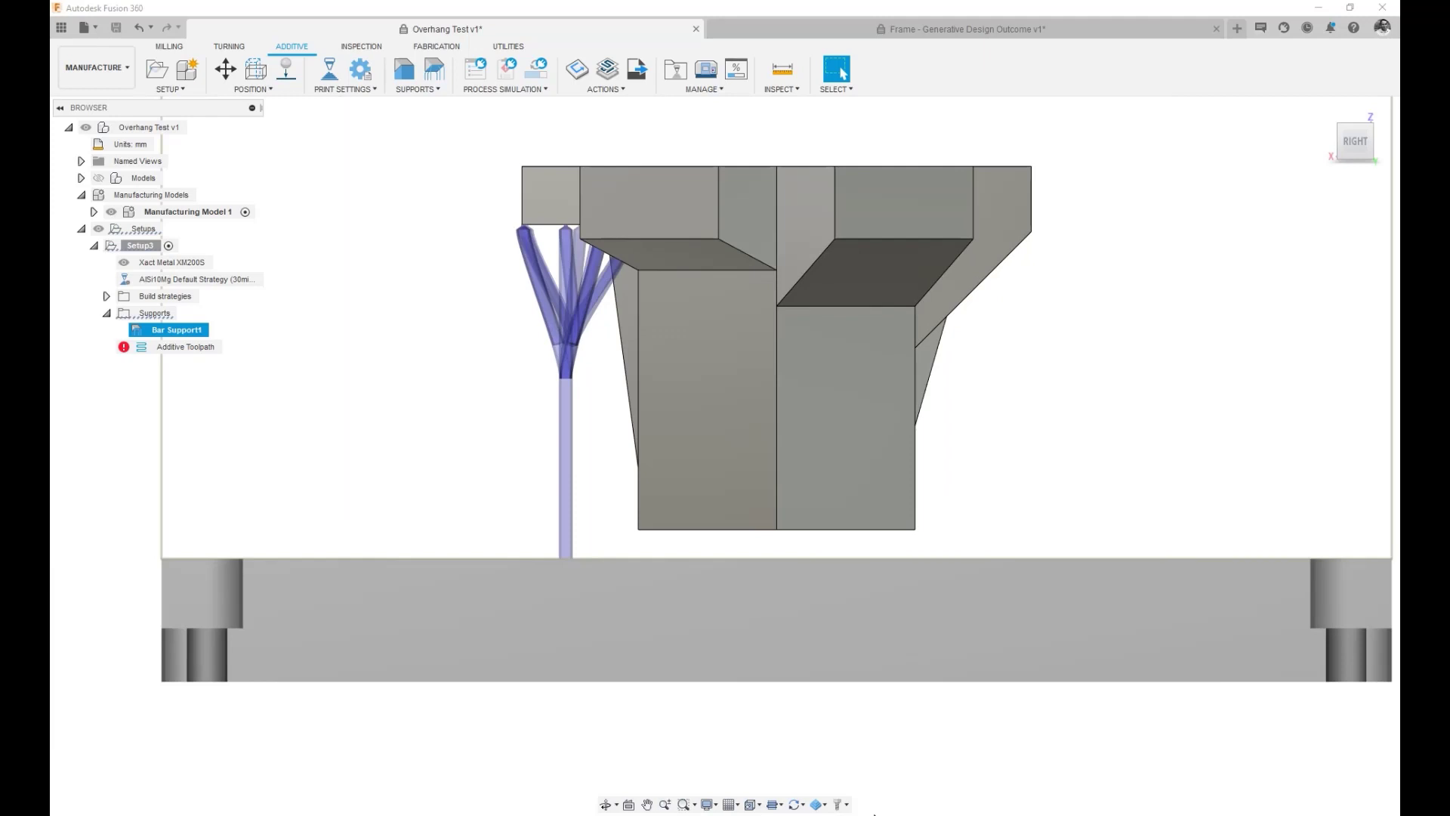
middle_click_drag(610, 337, 550, 296, "shift")
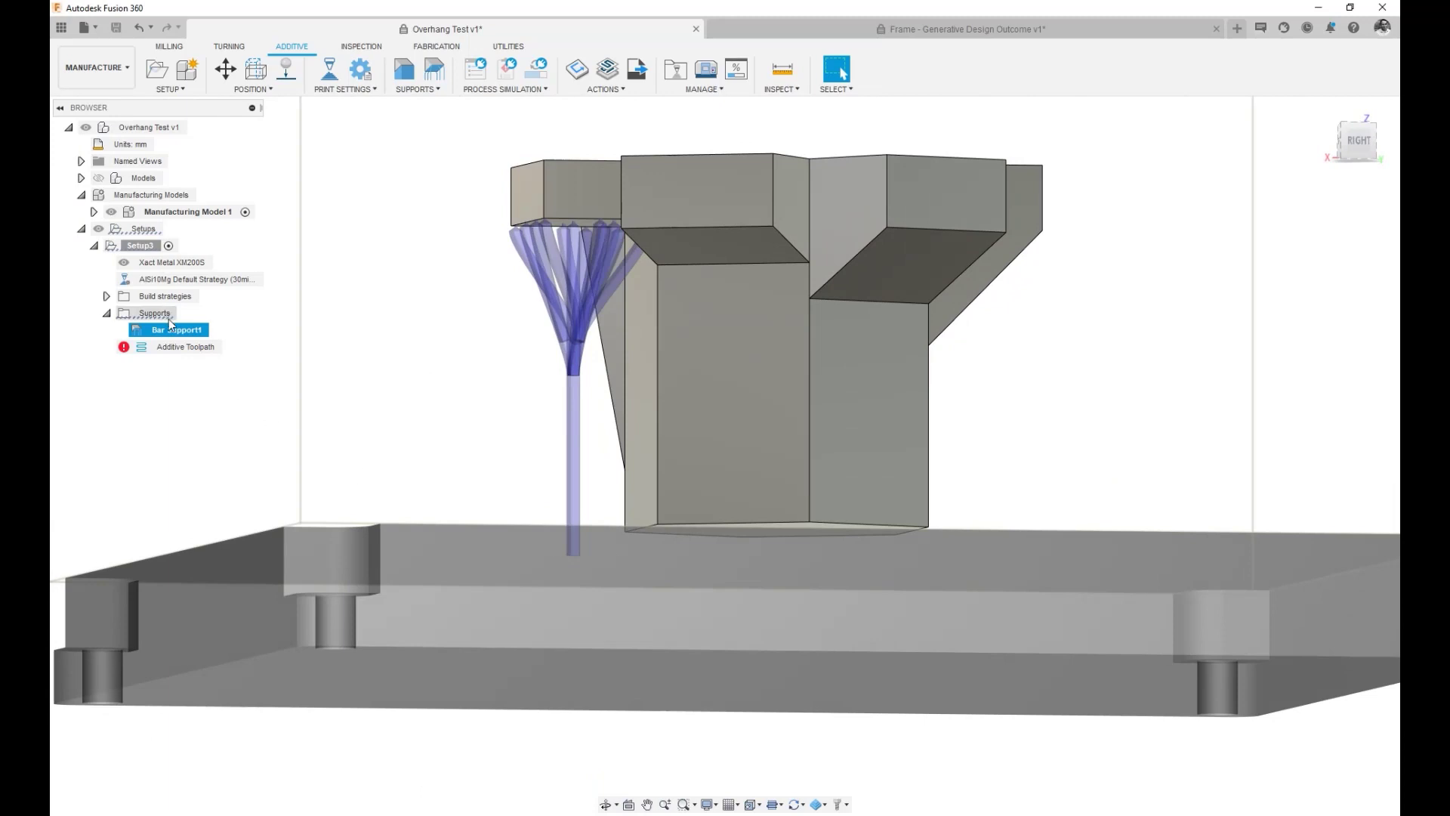
middle_click_drag(476, 368, 385, 379, "shift")
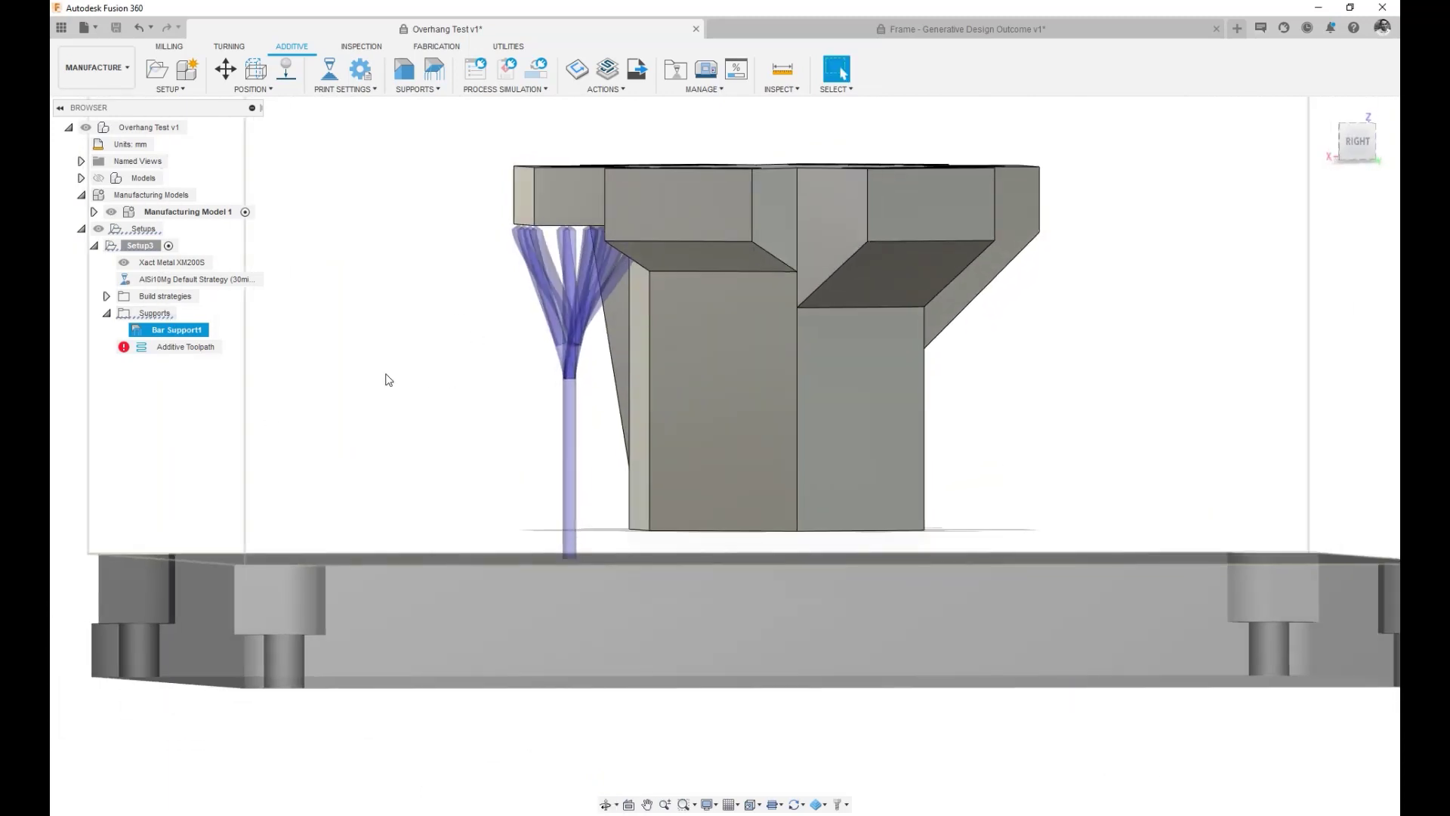
Step: Rename Bar Support1 to 'Medium Bars' in the browser
right_click(189, 333)
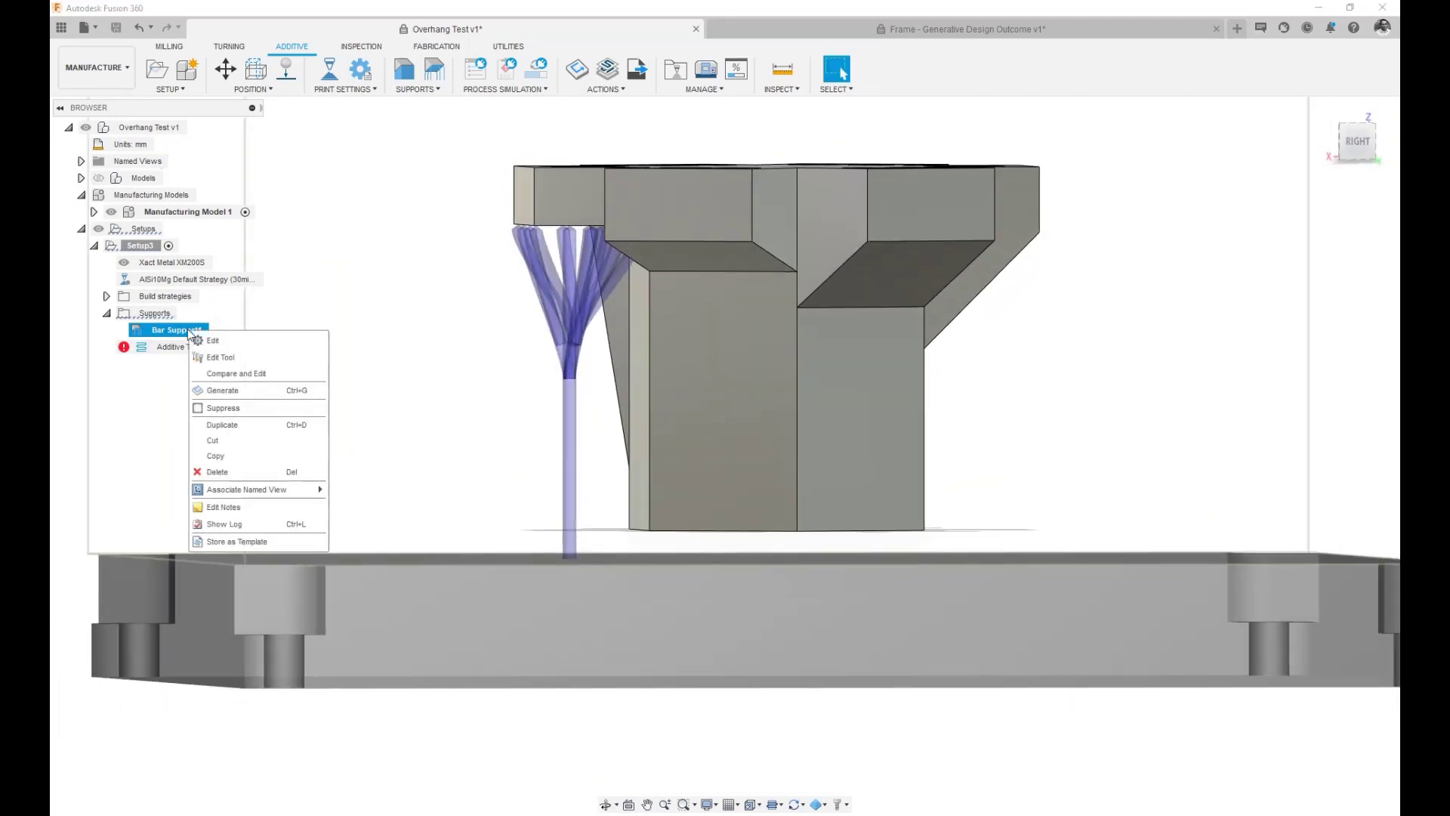
left_click(202, 341)
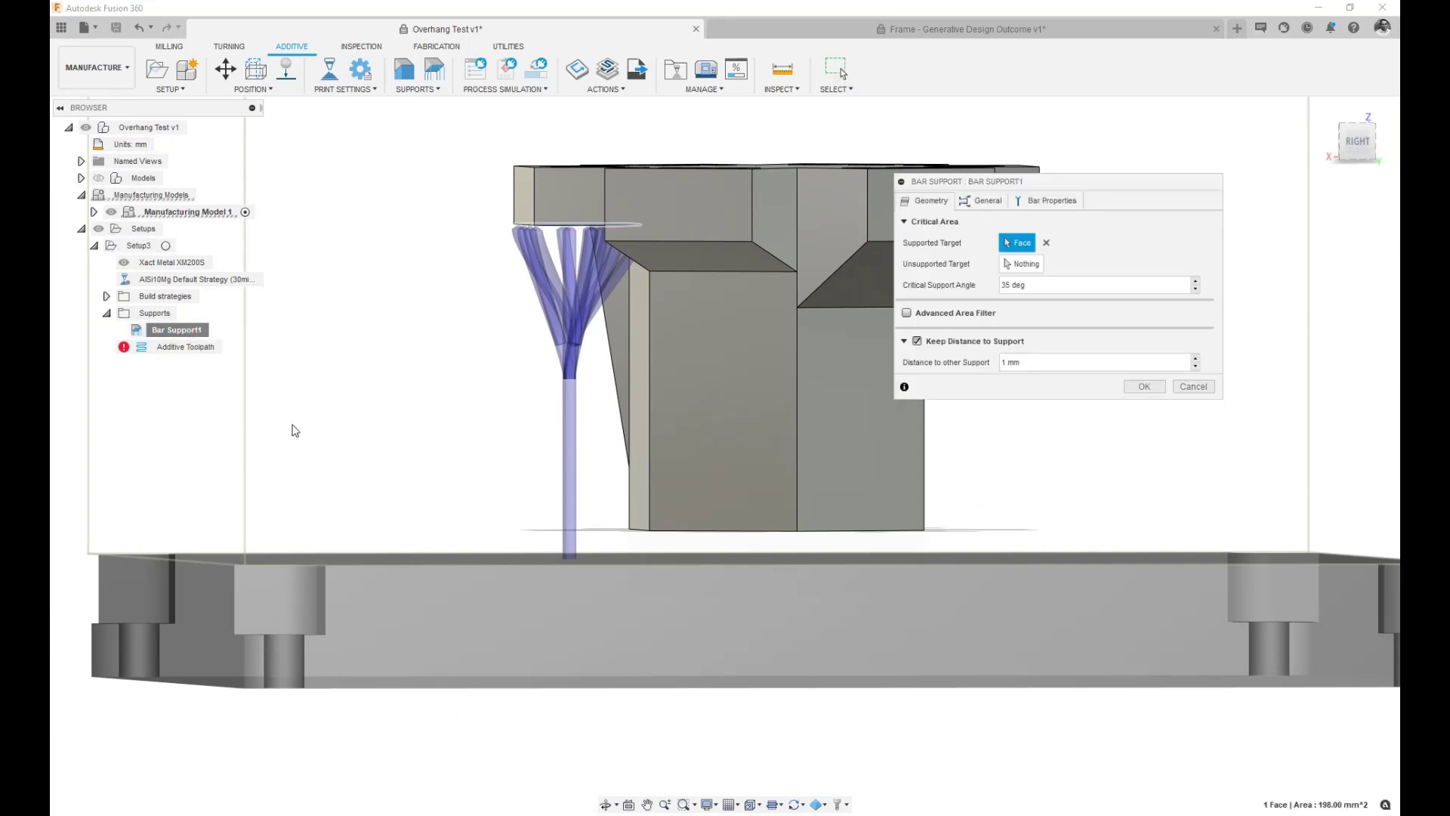
key("Escape")
left_click(188, 332)
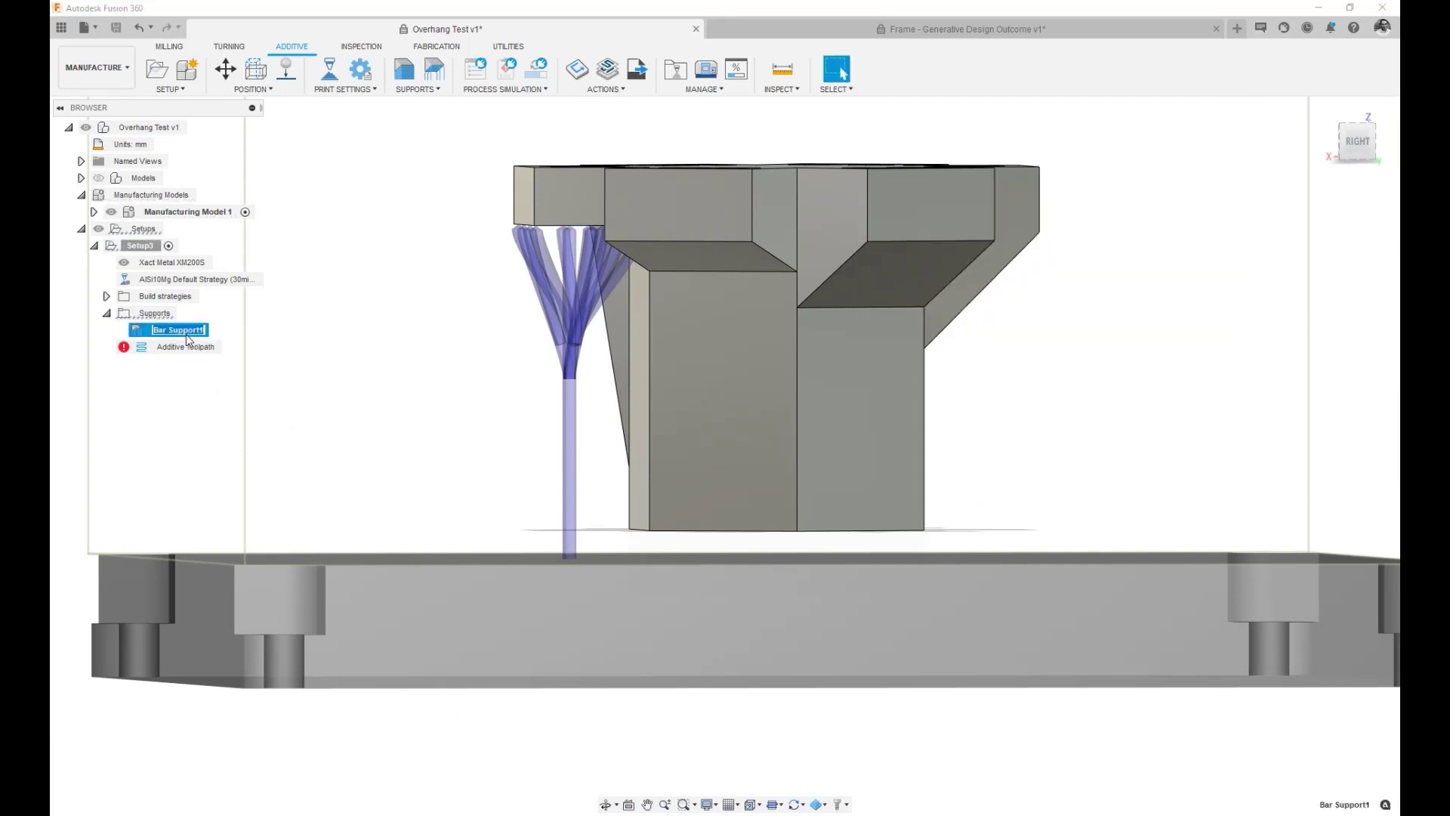
type("Medium Bars")
left_click(314, 362)
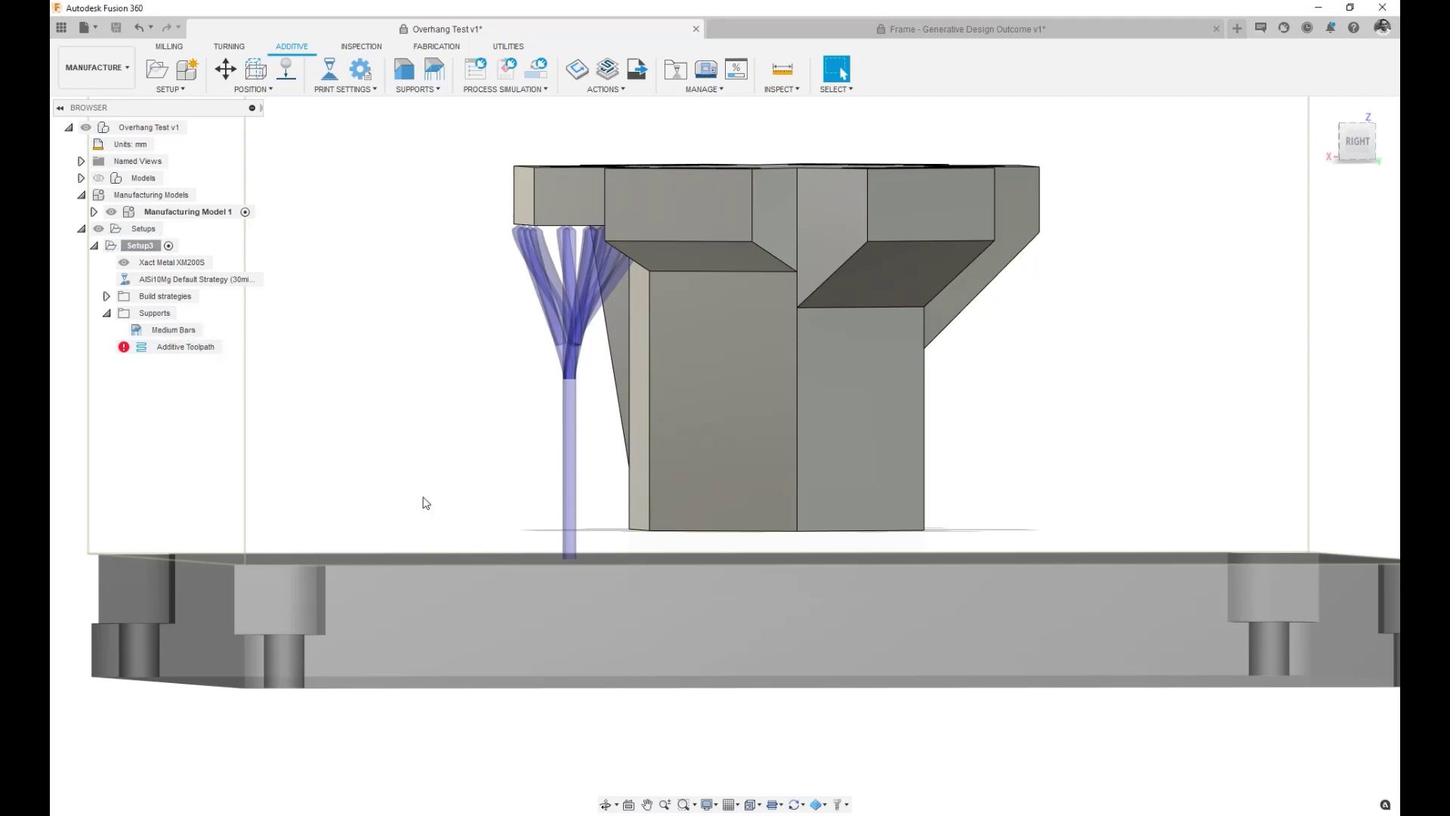
middle_click_drag(453, 421, 455, 464, "shift")
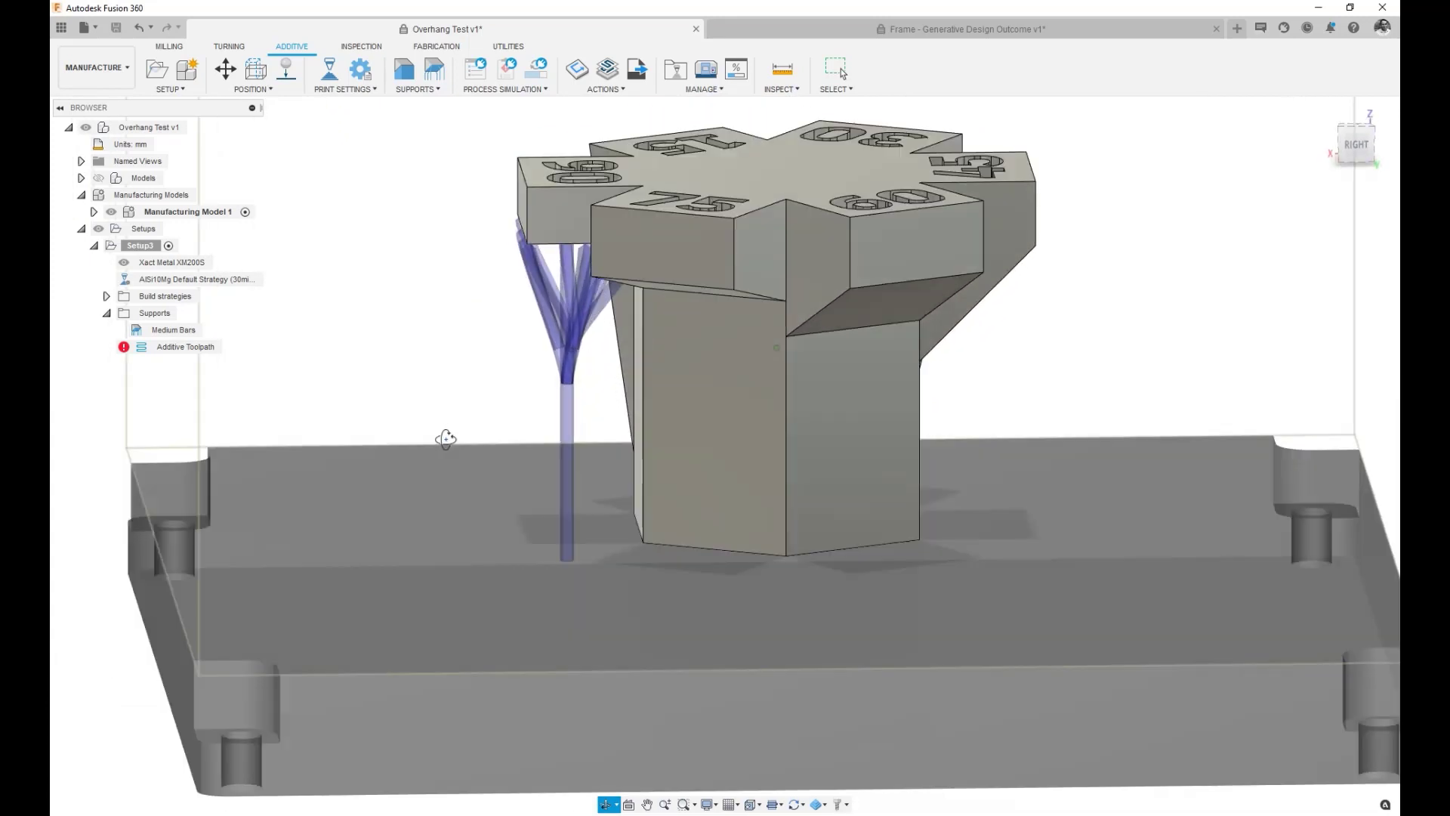
left_click(424, 92)
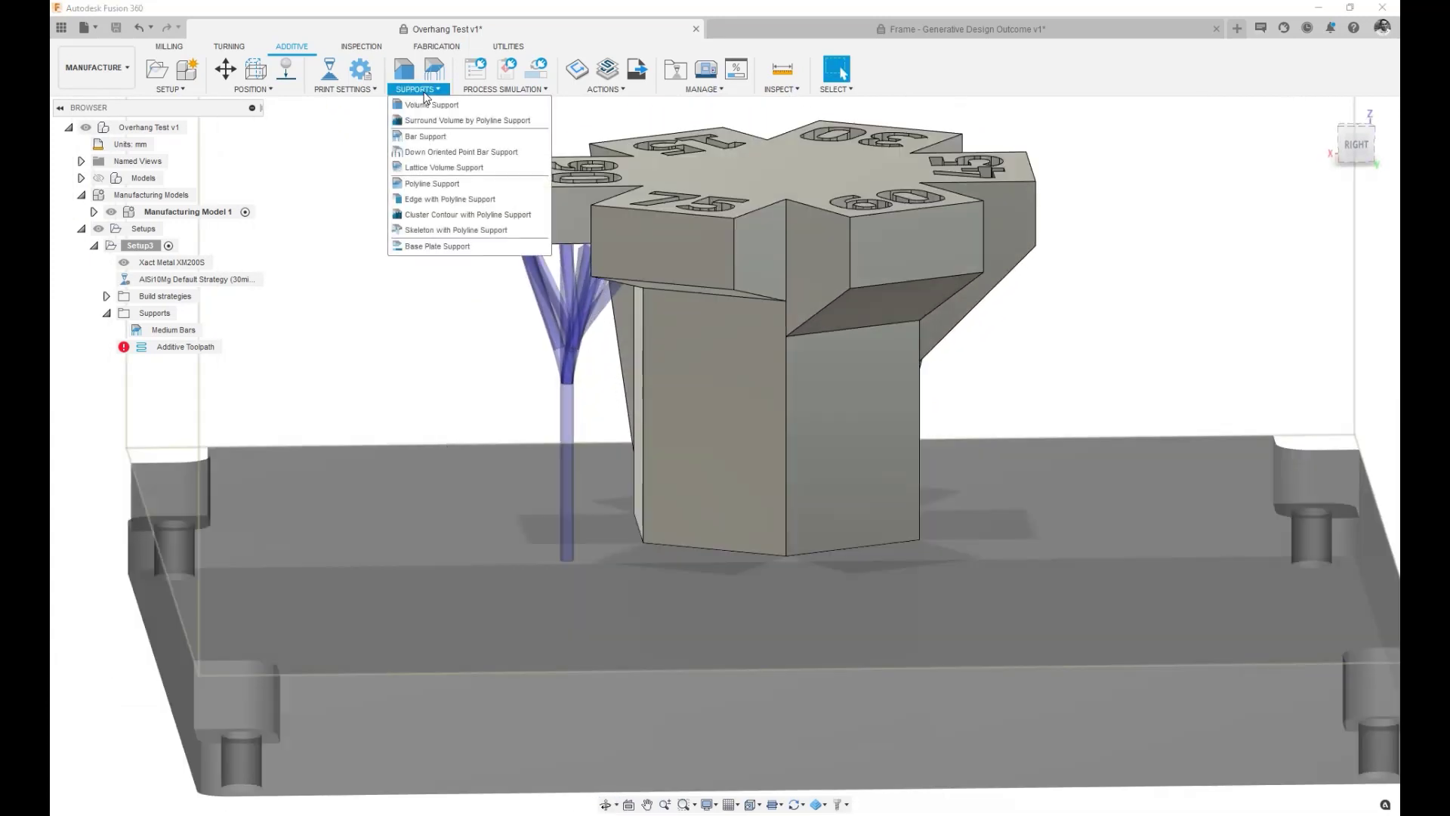
Step: Add a base plate support under the whole part with Height 2 mm and Offset 2.5 mm
left_click(436, 249)
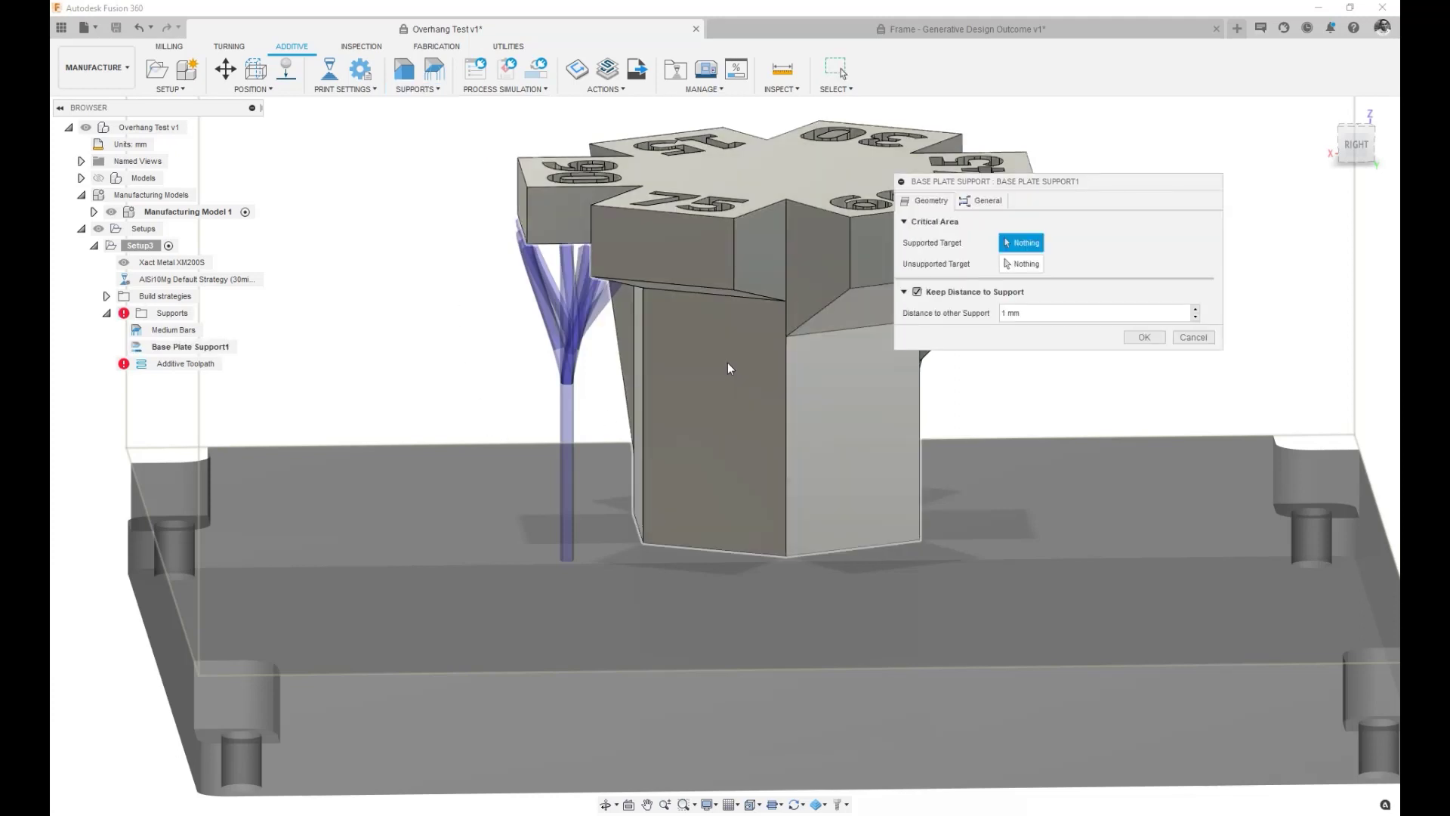
left_click(700, 270)
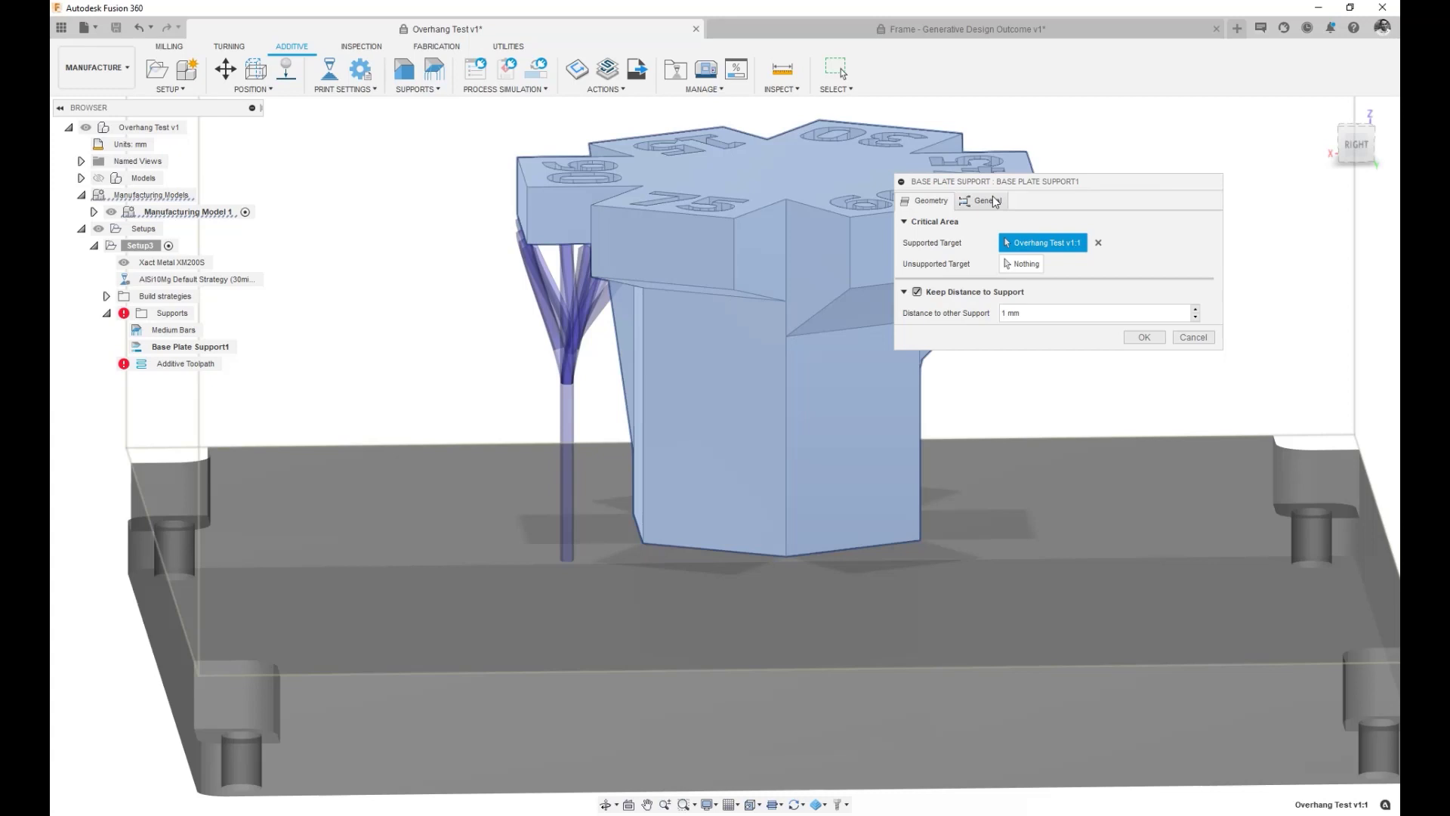
left_click(995, 200)
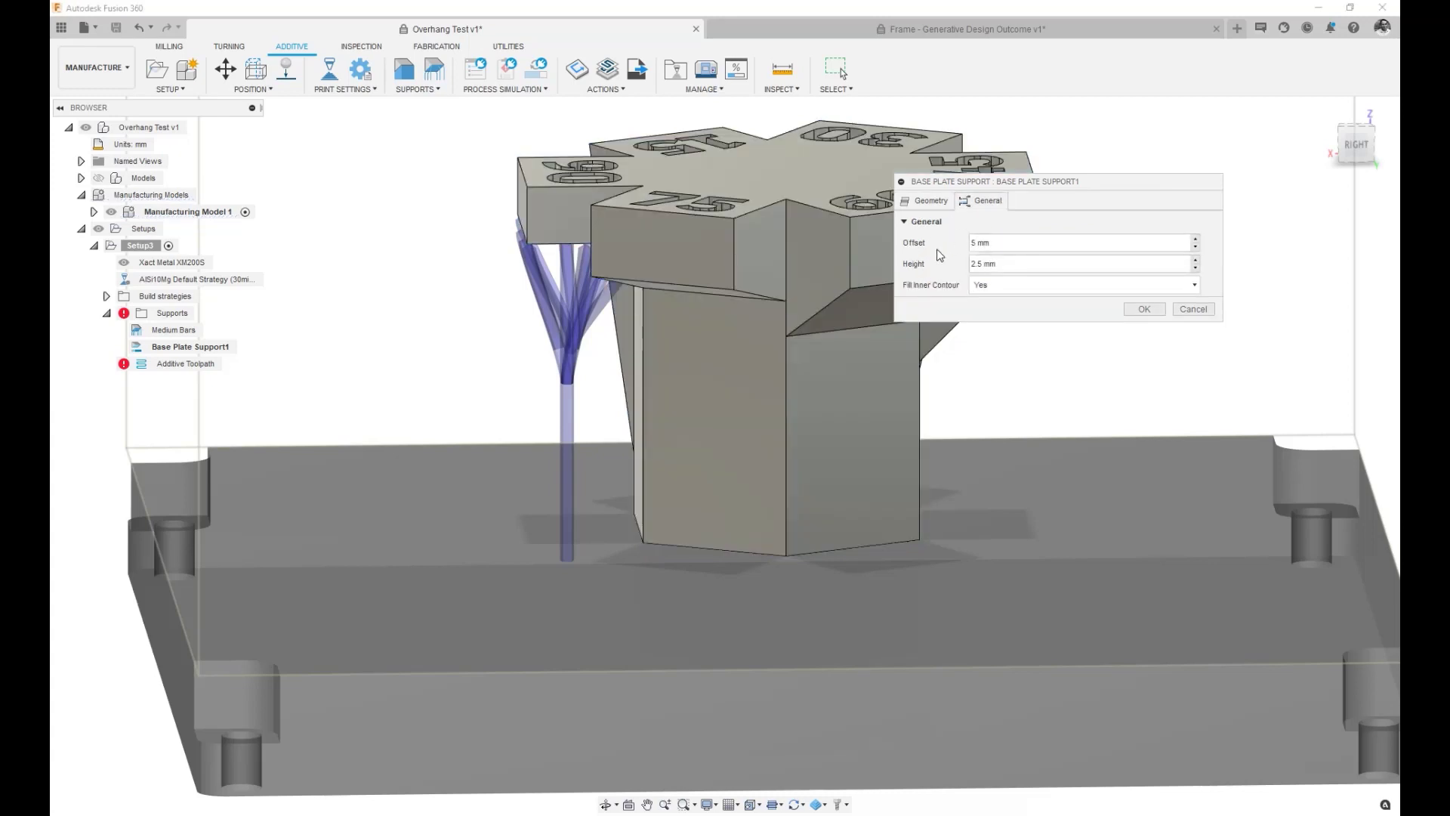
left_click_drag(995, 264, 943, 264)
type("2")
double_click(1004, 270)
left_click_drag(993, 242, 932, 238)
type("2.5")
left_click(1144, 309)
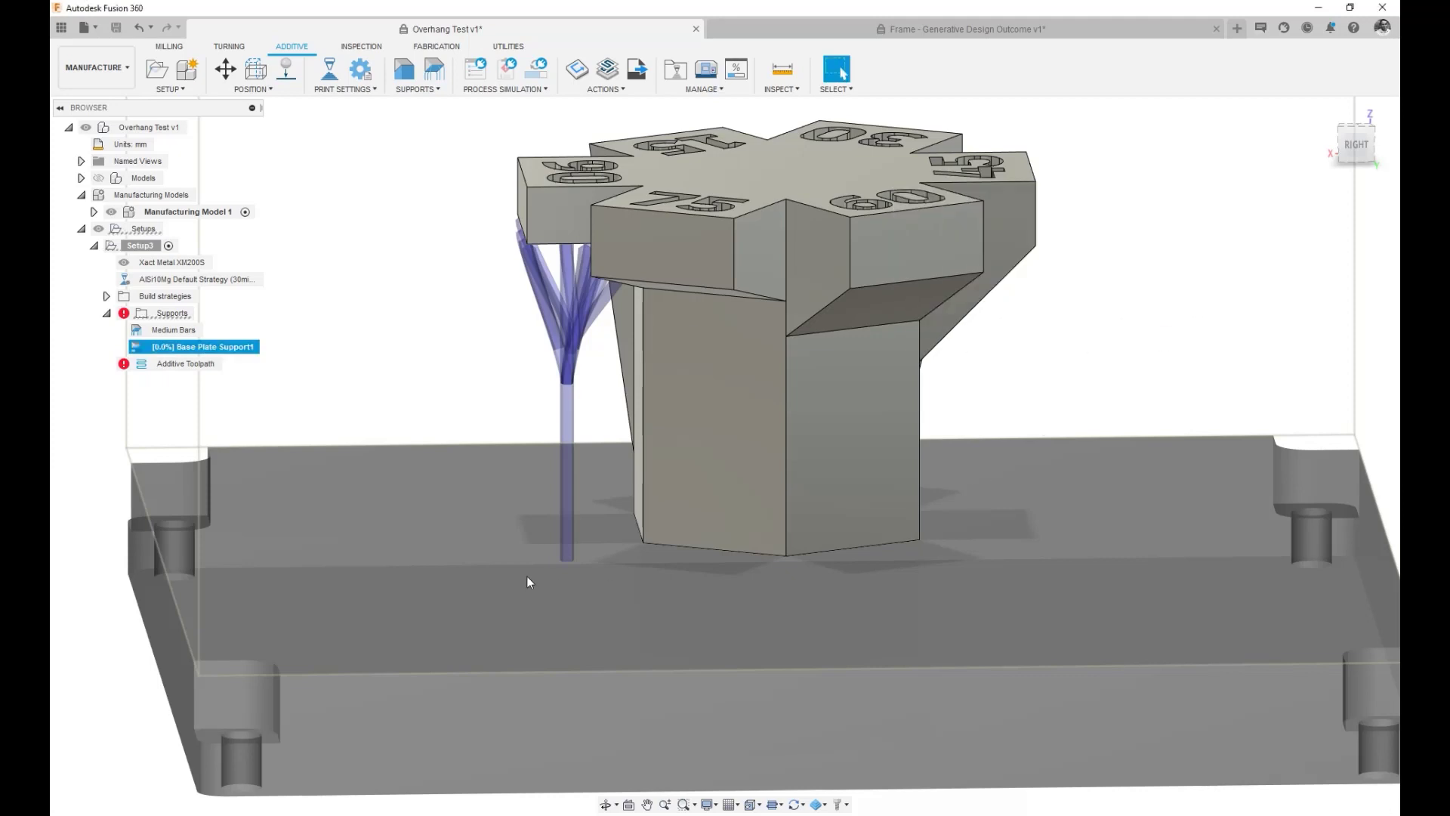
Step: Snap to the RIGHT view and zoom and orbit to inspect the base plate
left_click(1359, 147)
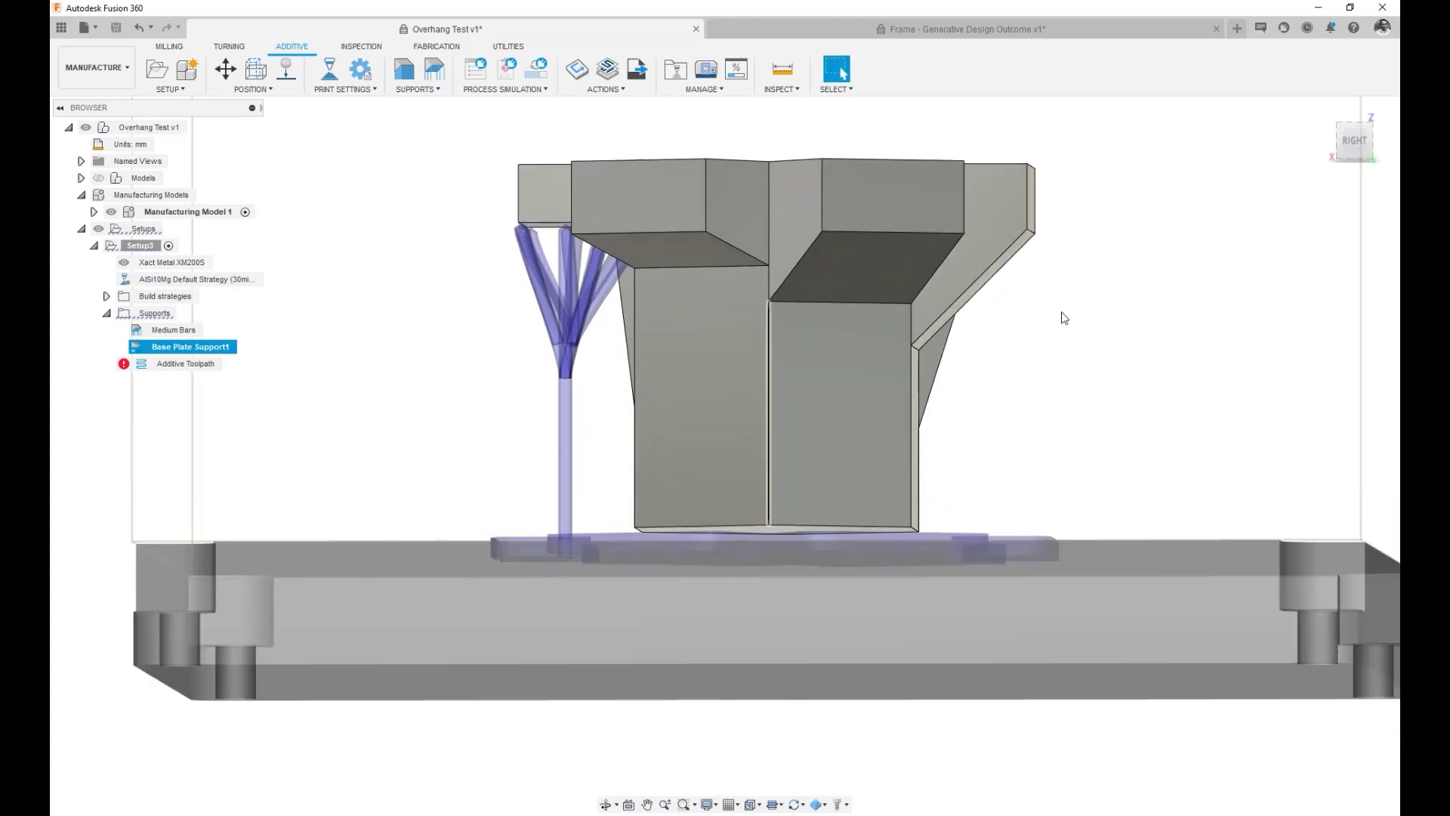
scroll(684, 541, "up", 5)
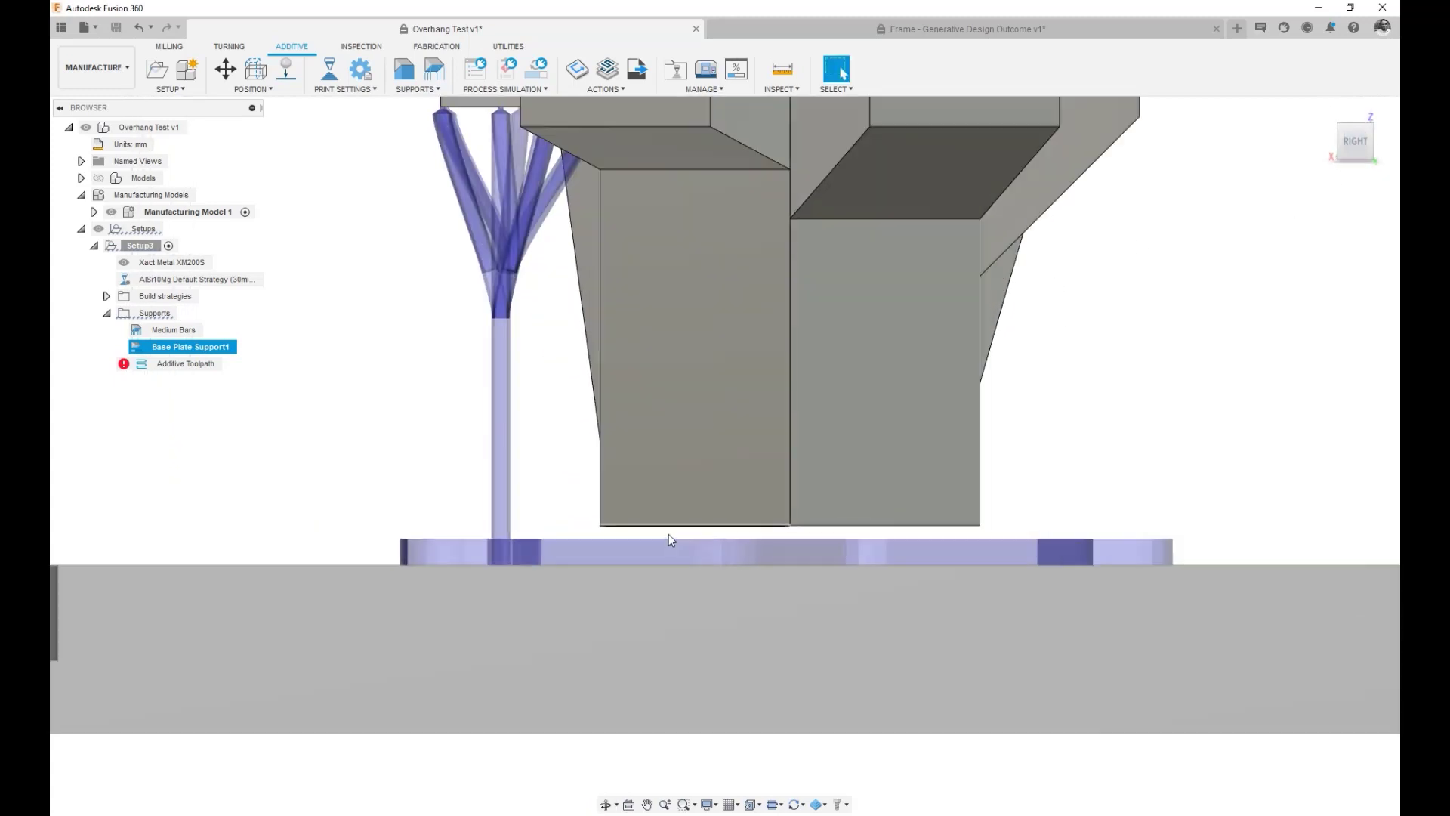
middle_click_drag(651, 492, 668, 518, "shift")
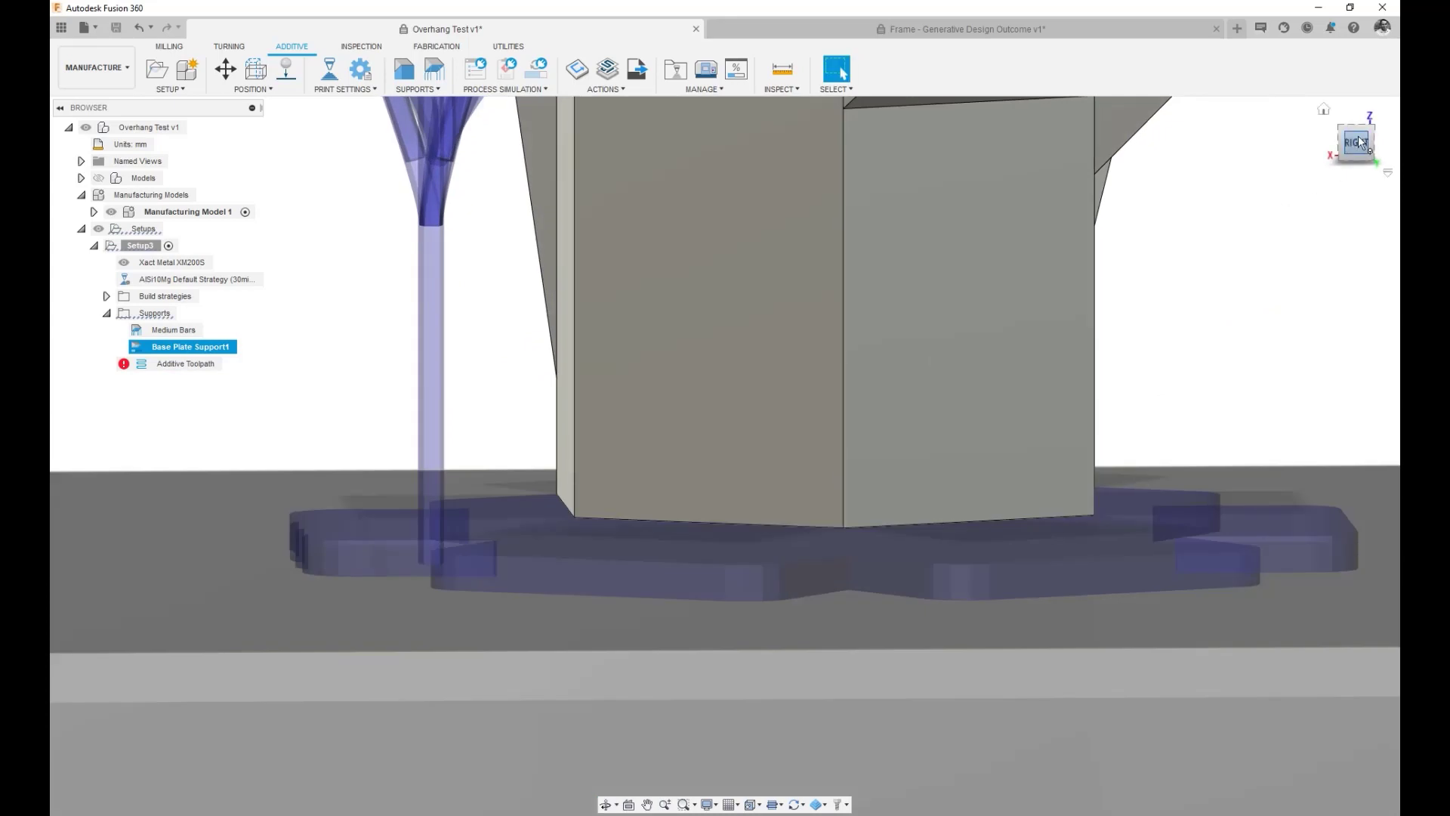
left_click(1356, 144)
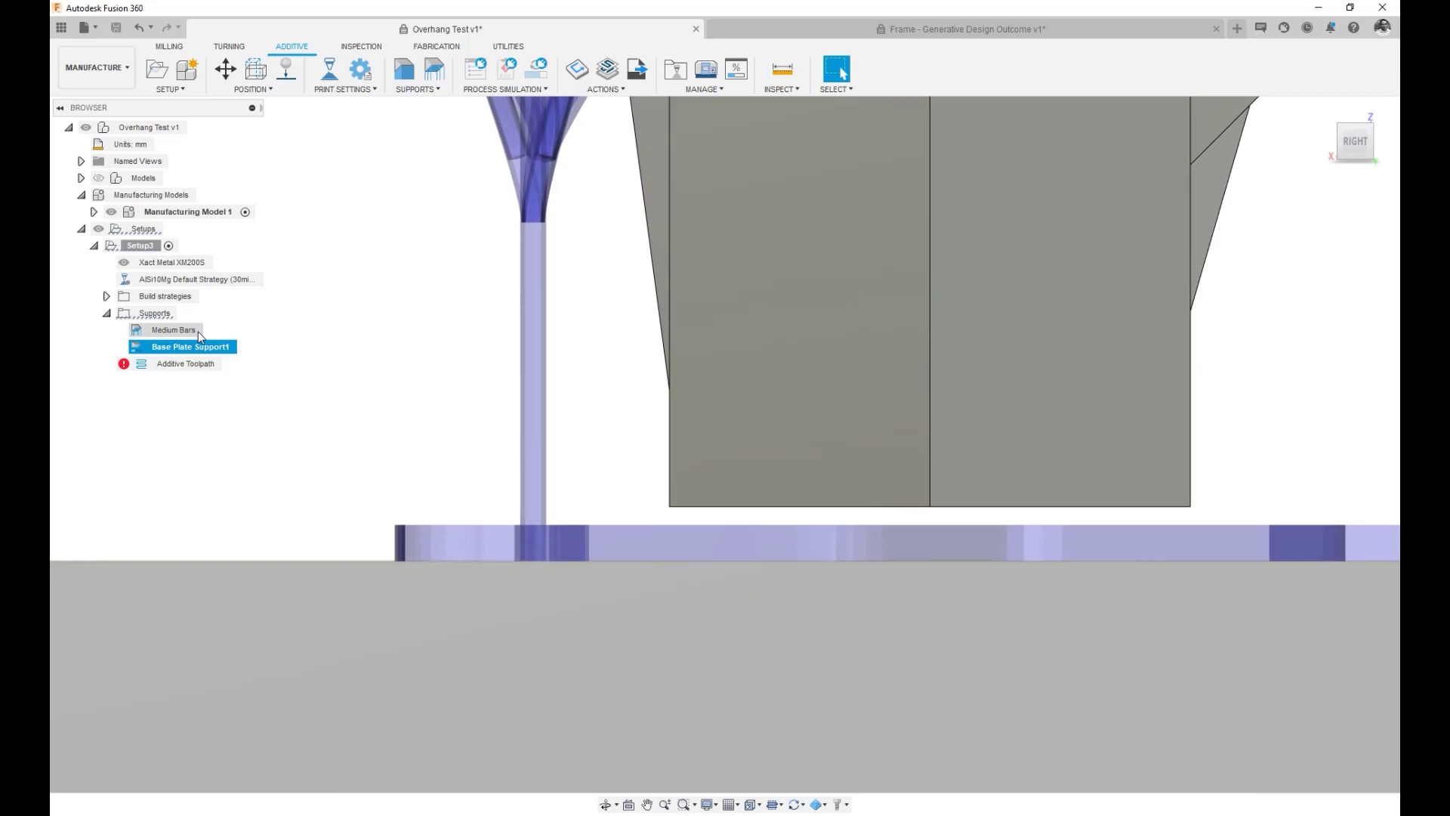
Step: Rename Base Plate Support1 to 'Medium Base' and bring the whole part into view
left_click(207, 351)
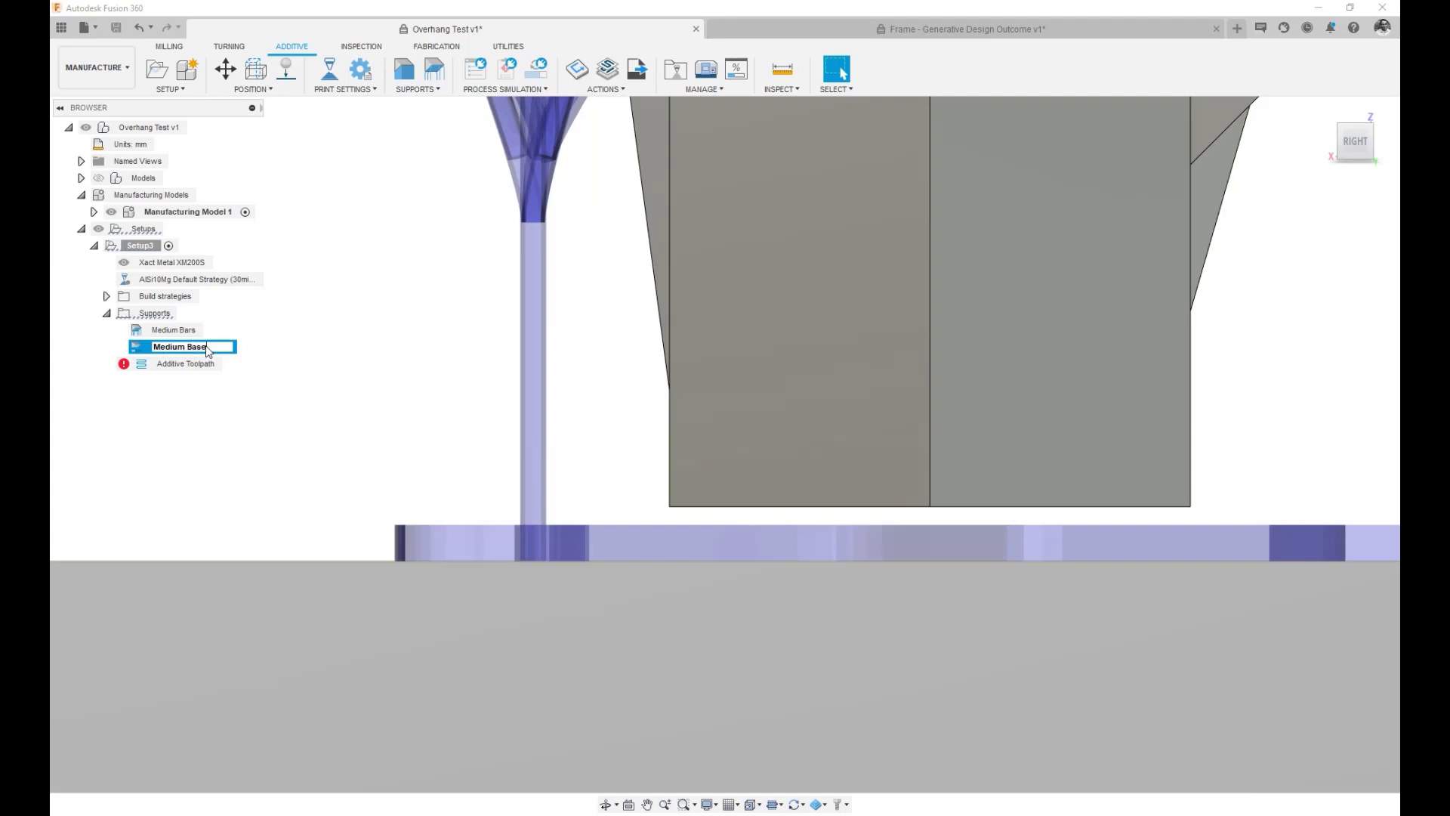
left_click(311, 337)
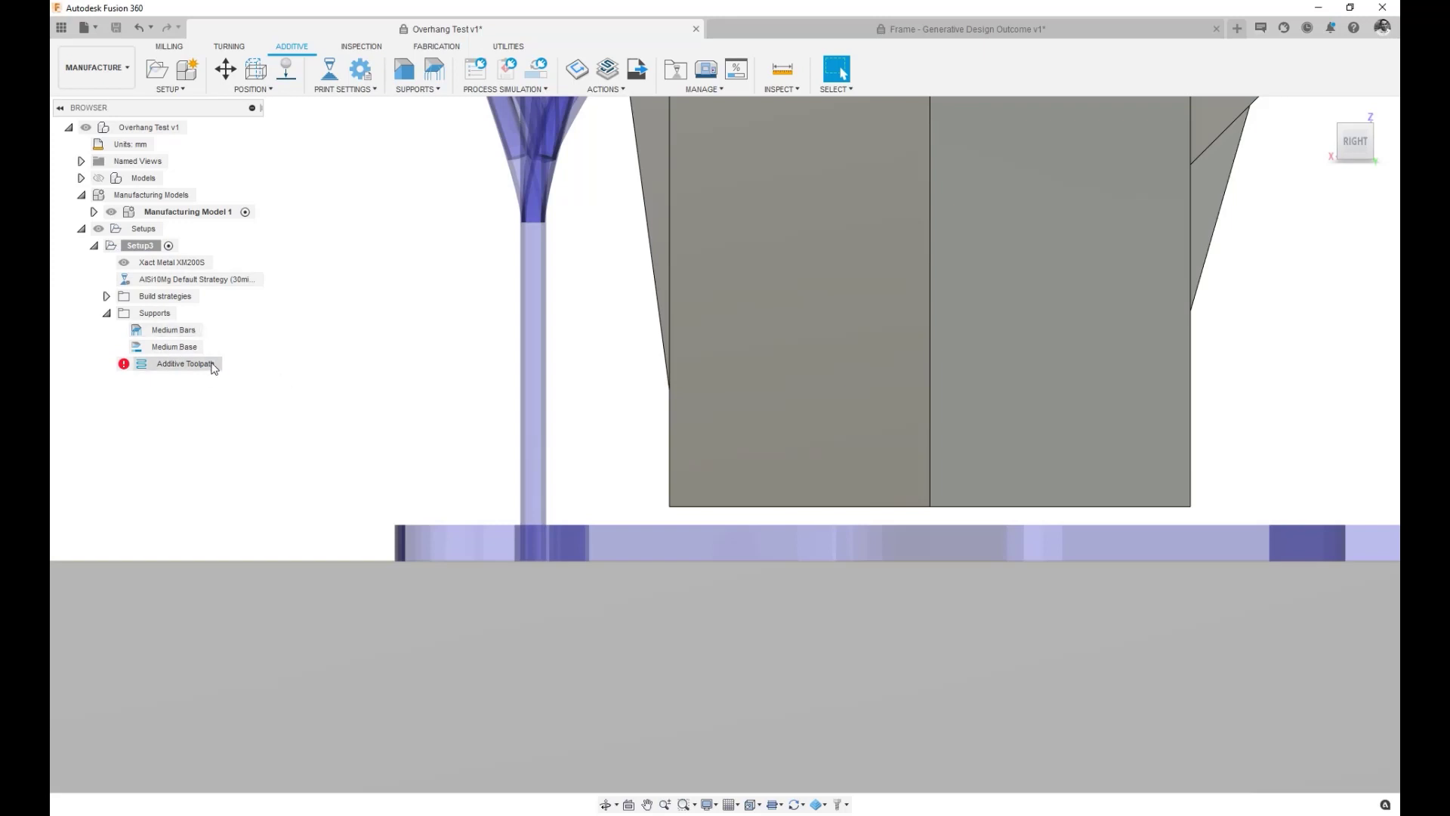
scroll(388, 411, "down", 5)
middle_click_drag(363, 453, 385, 481)
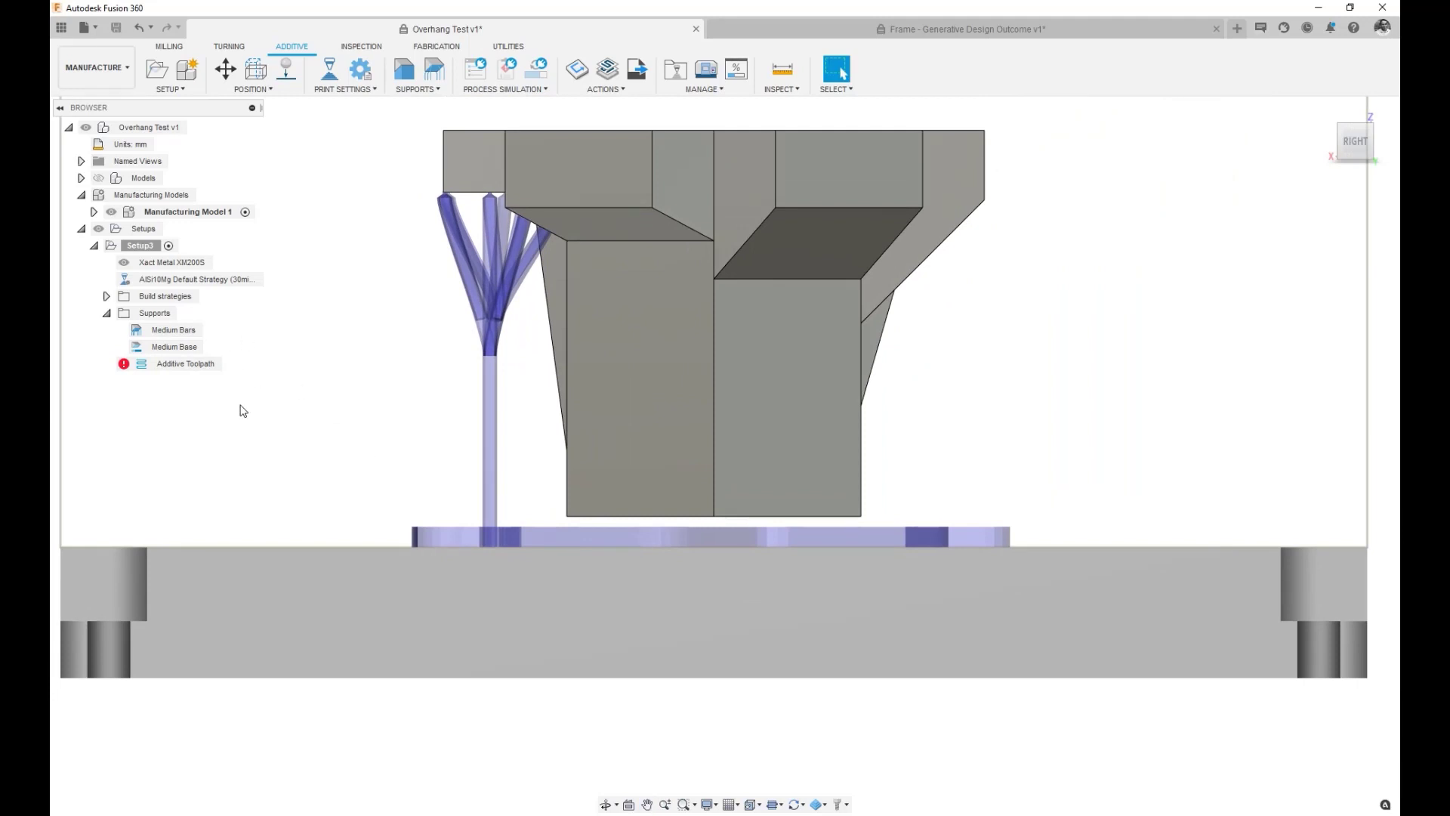
Step: Store Medium Bars and Medium Base as a template named 'Sualp Custom Supports'
left_click(185, 331)
left_click(186, 349, "ctrl")
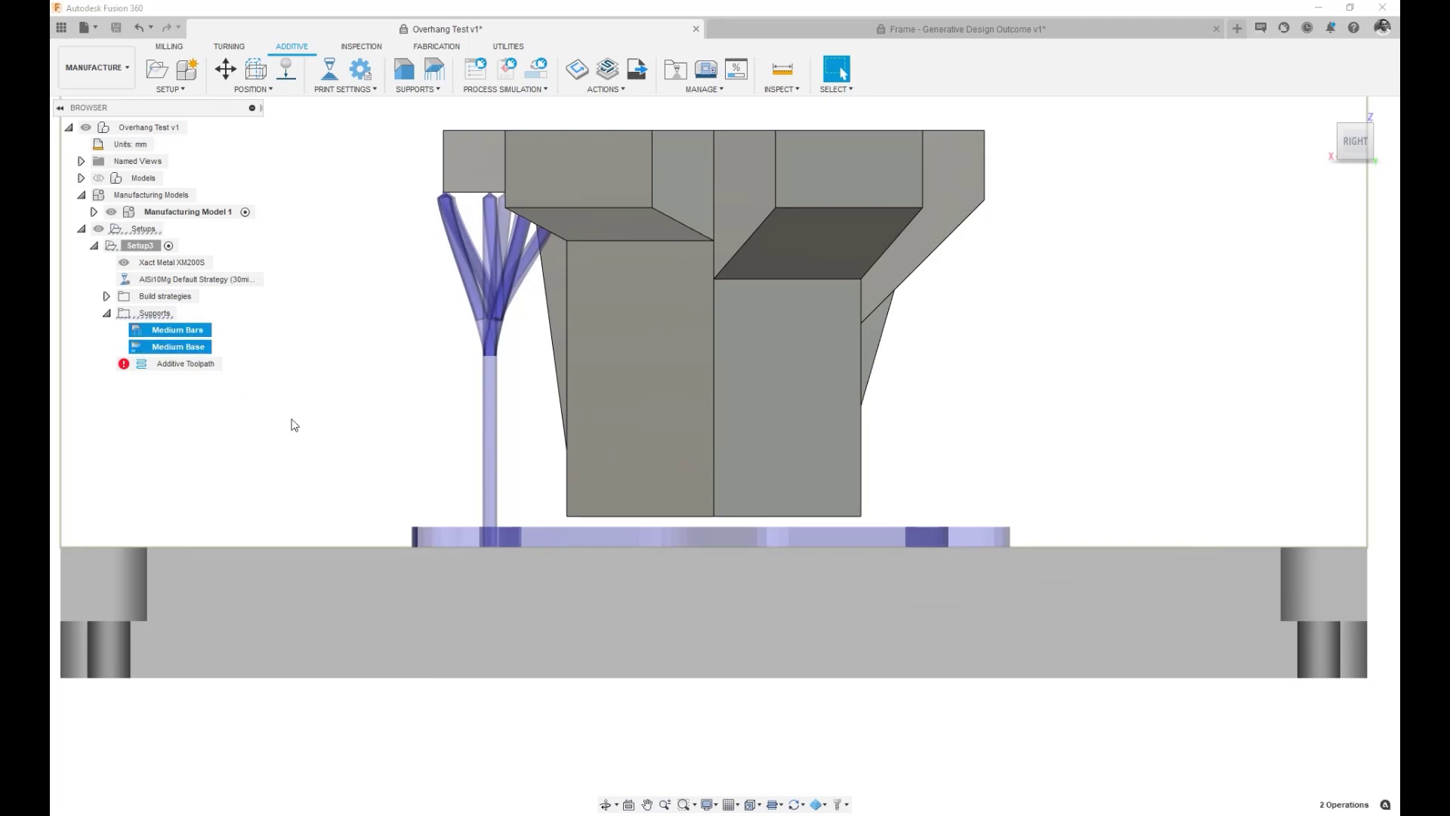
right_click(198, 349)
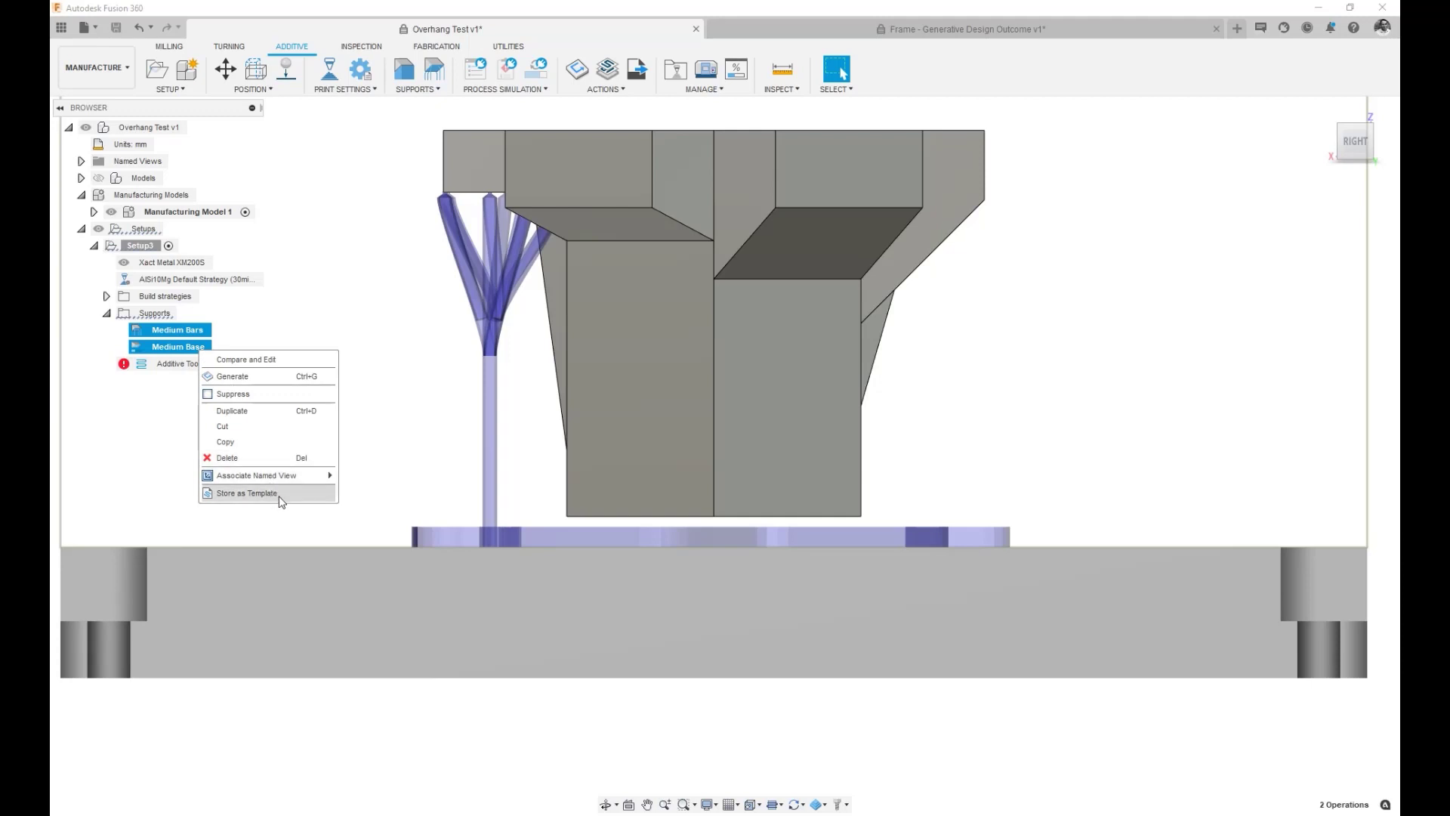
left_click(246, 493)
left_click_drag(990, 292, 853, 289)
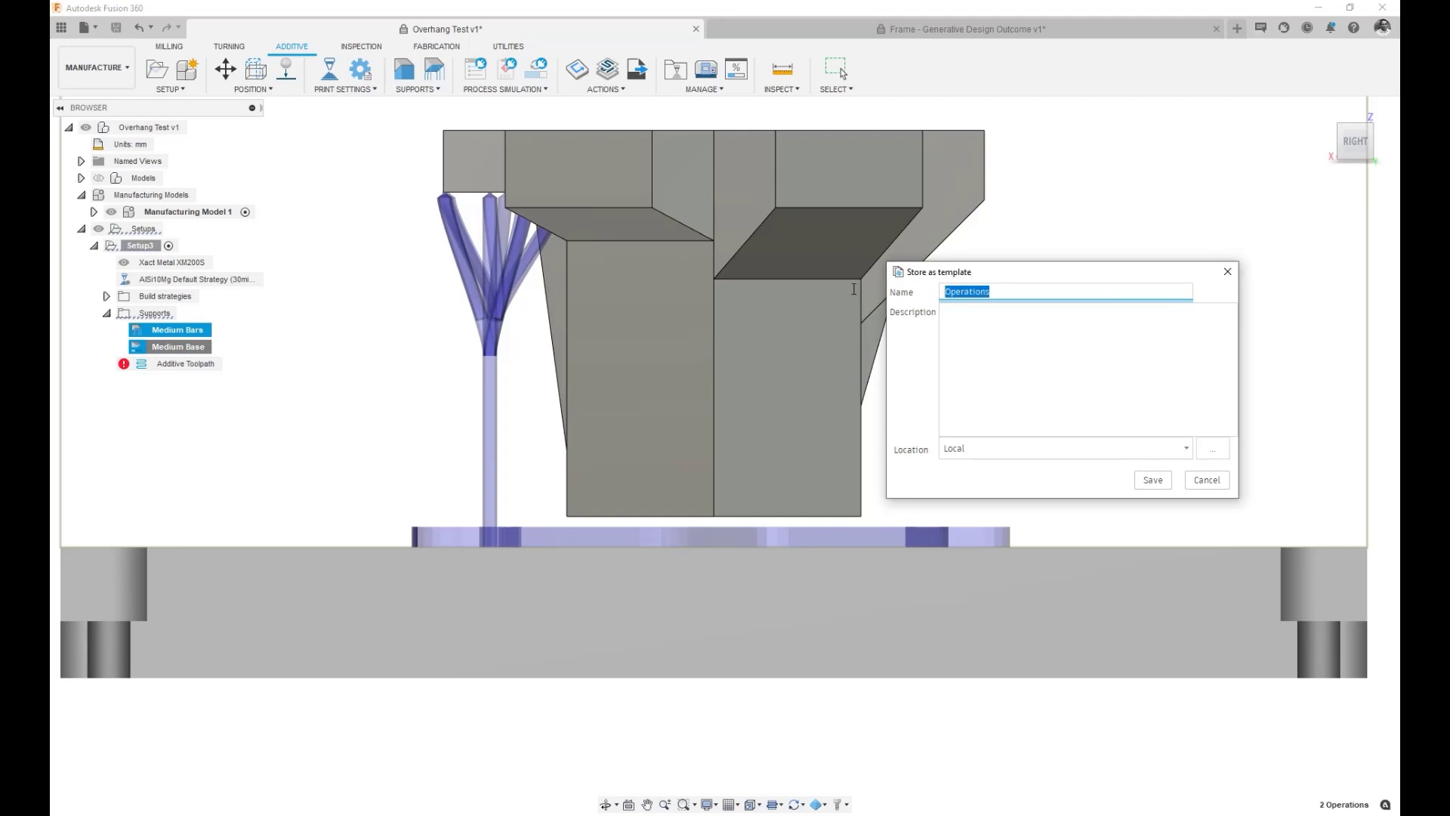
type("Sualp Custom Supports")
Step: Describe the template as 'Bars and Base', keep Location Local, and save it
left_click(1088, 351)
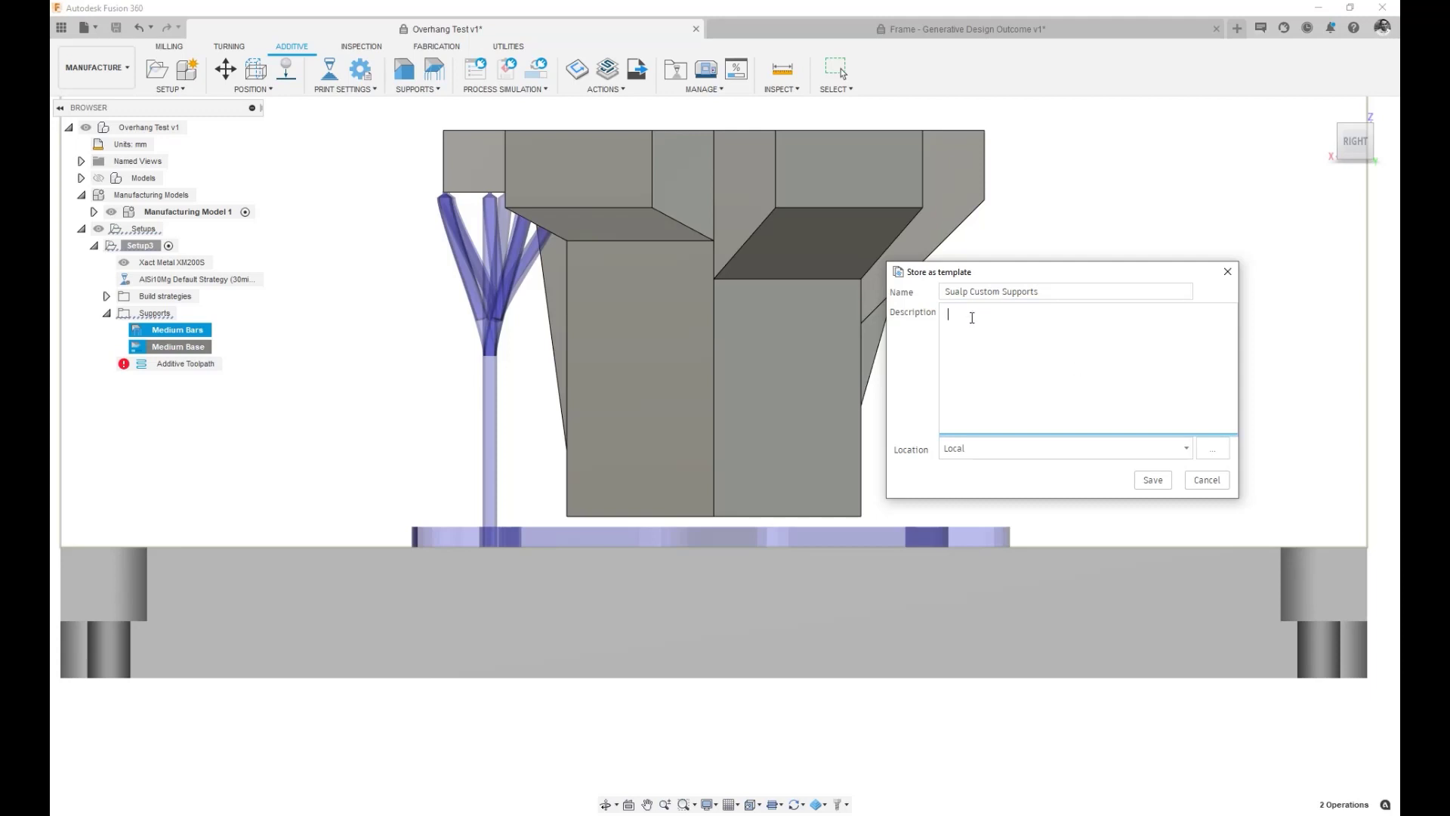
type("bars and Base")
key("Home")
key("Delete")
type("B")
left_click(1080, 449)
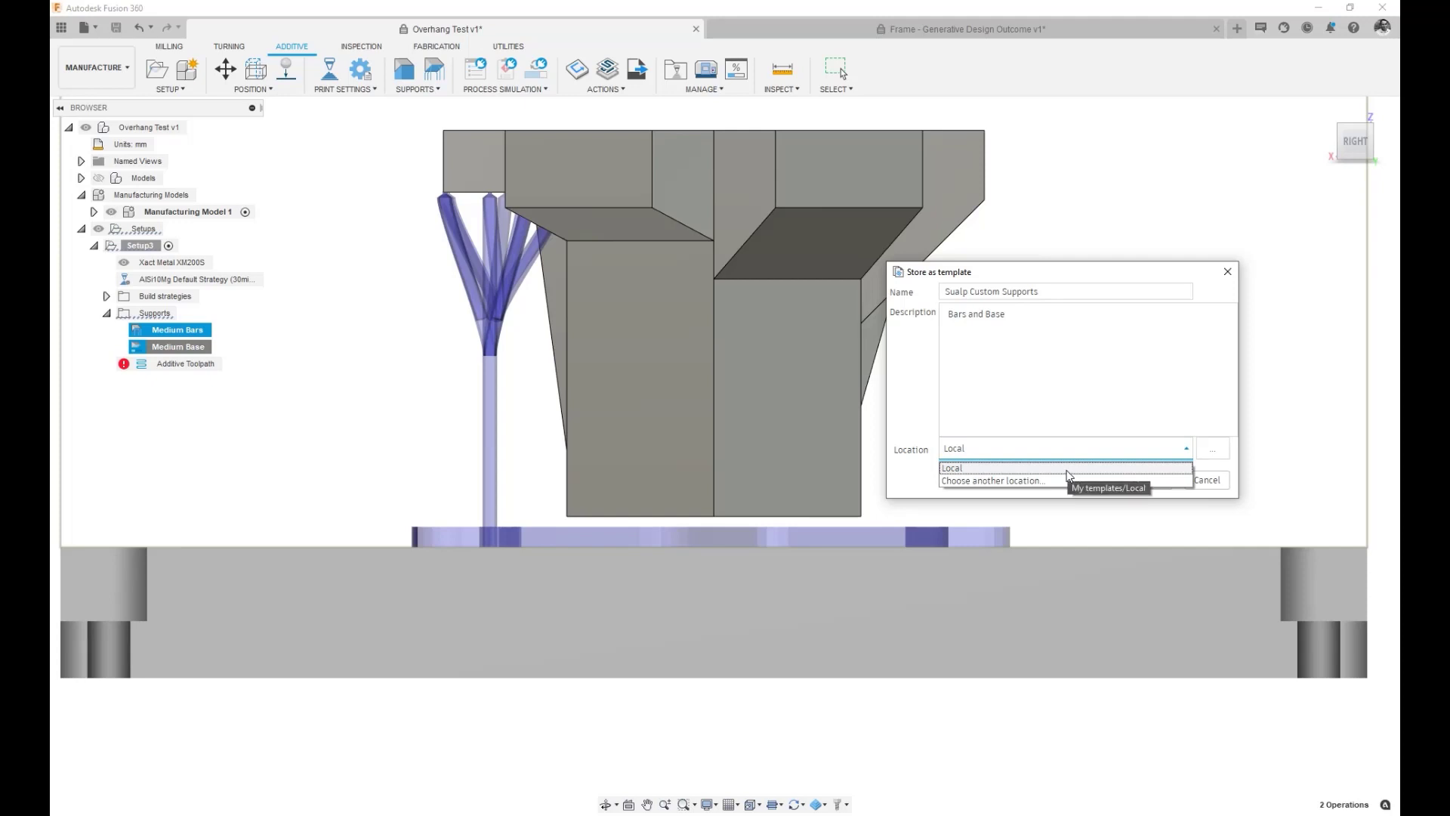
left_click(1063, 447)
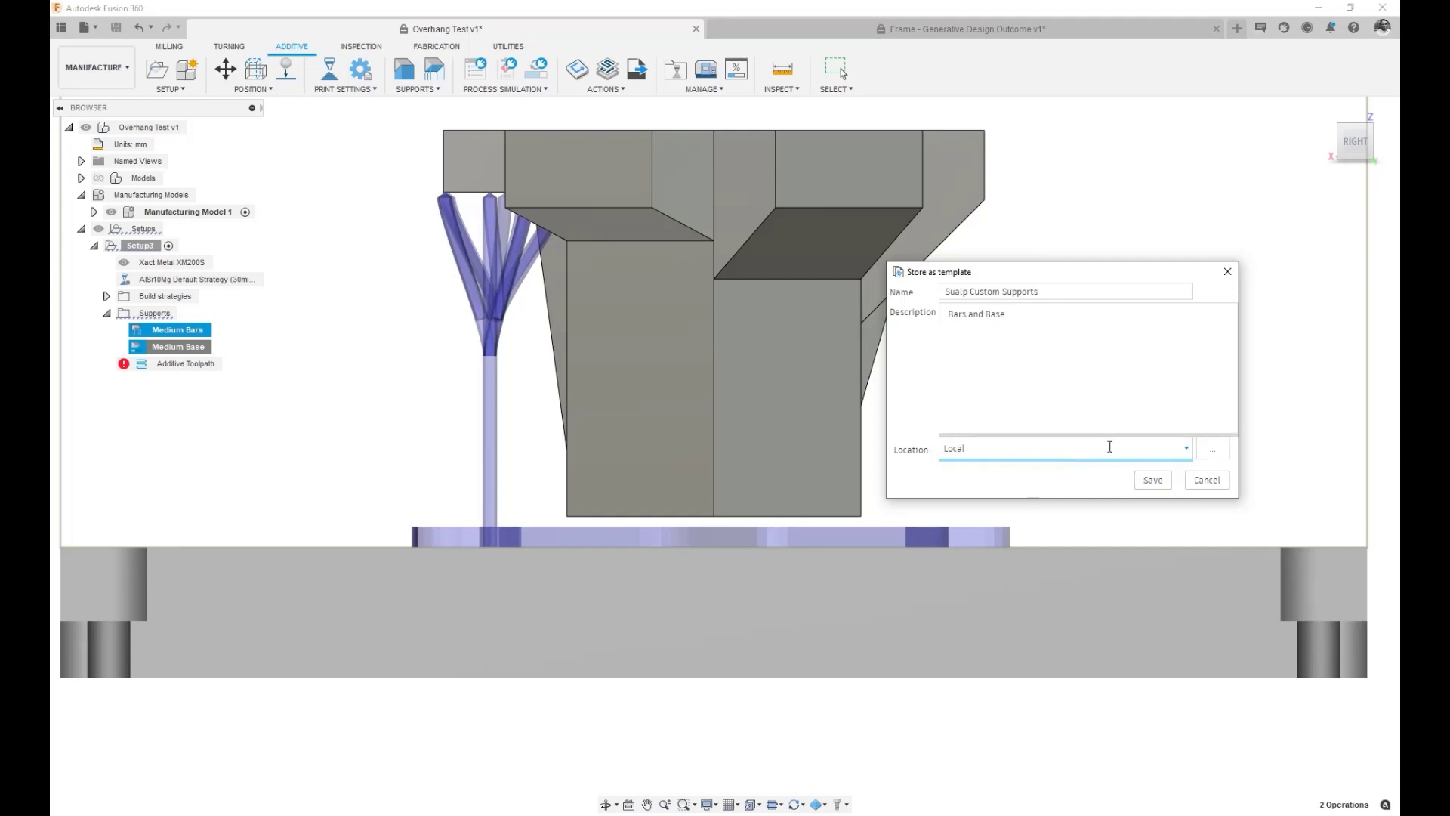
left_click(1151, 481)
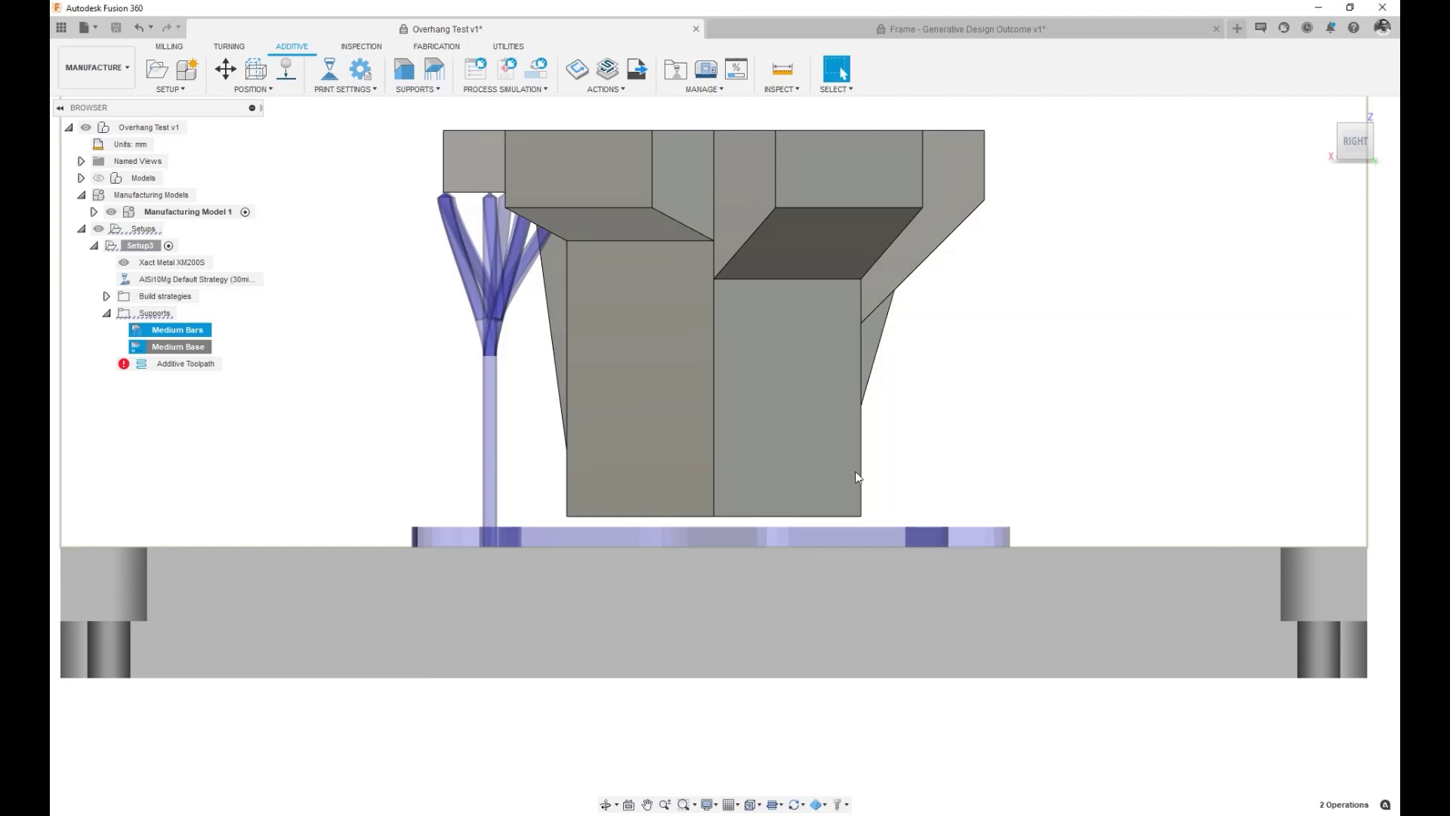
left_click(395, 462)
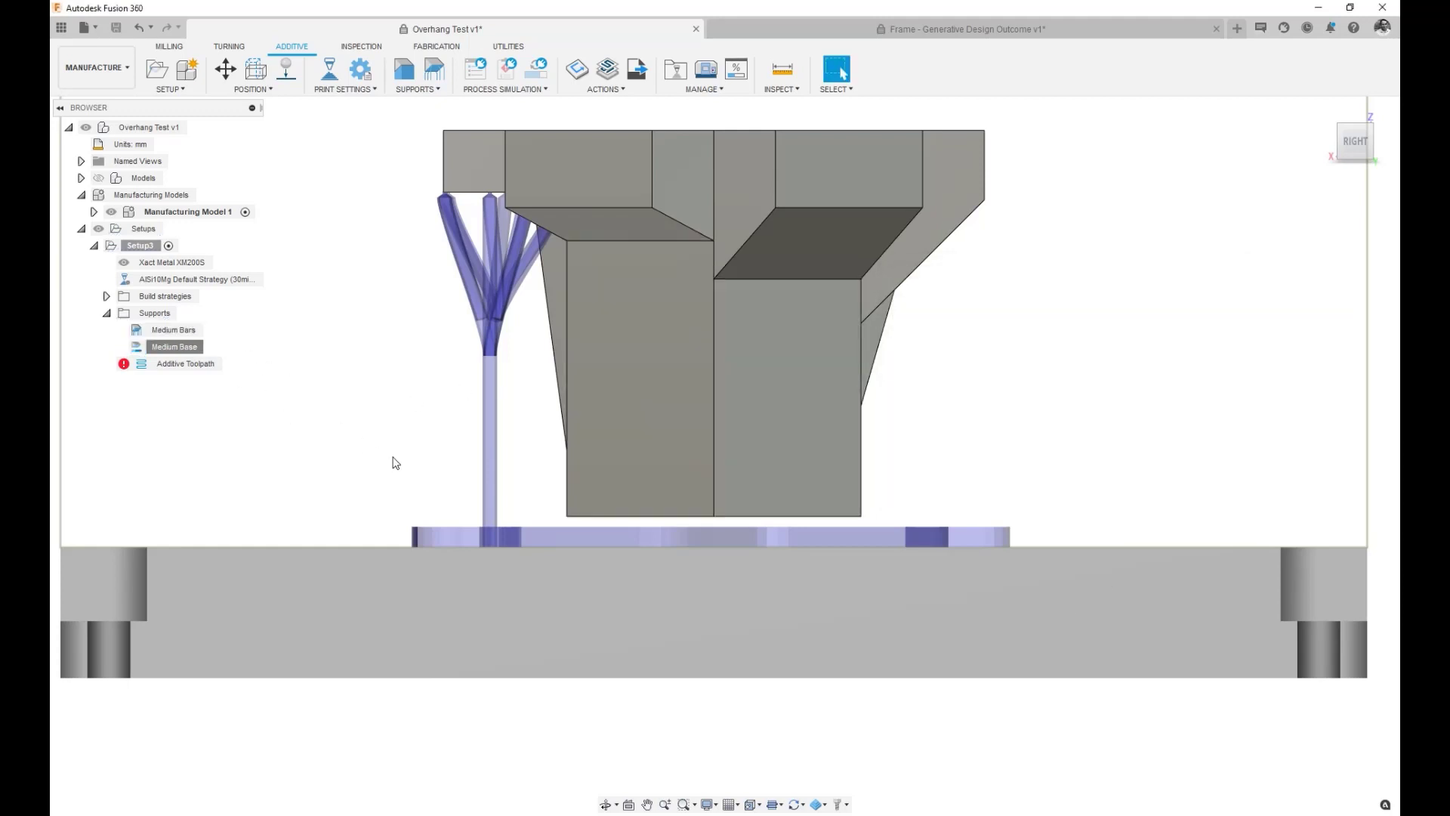
left_click(692, 90)
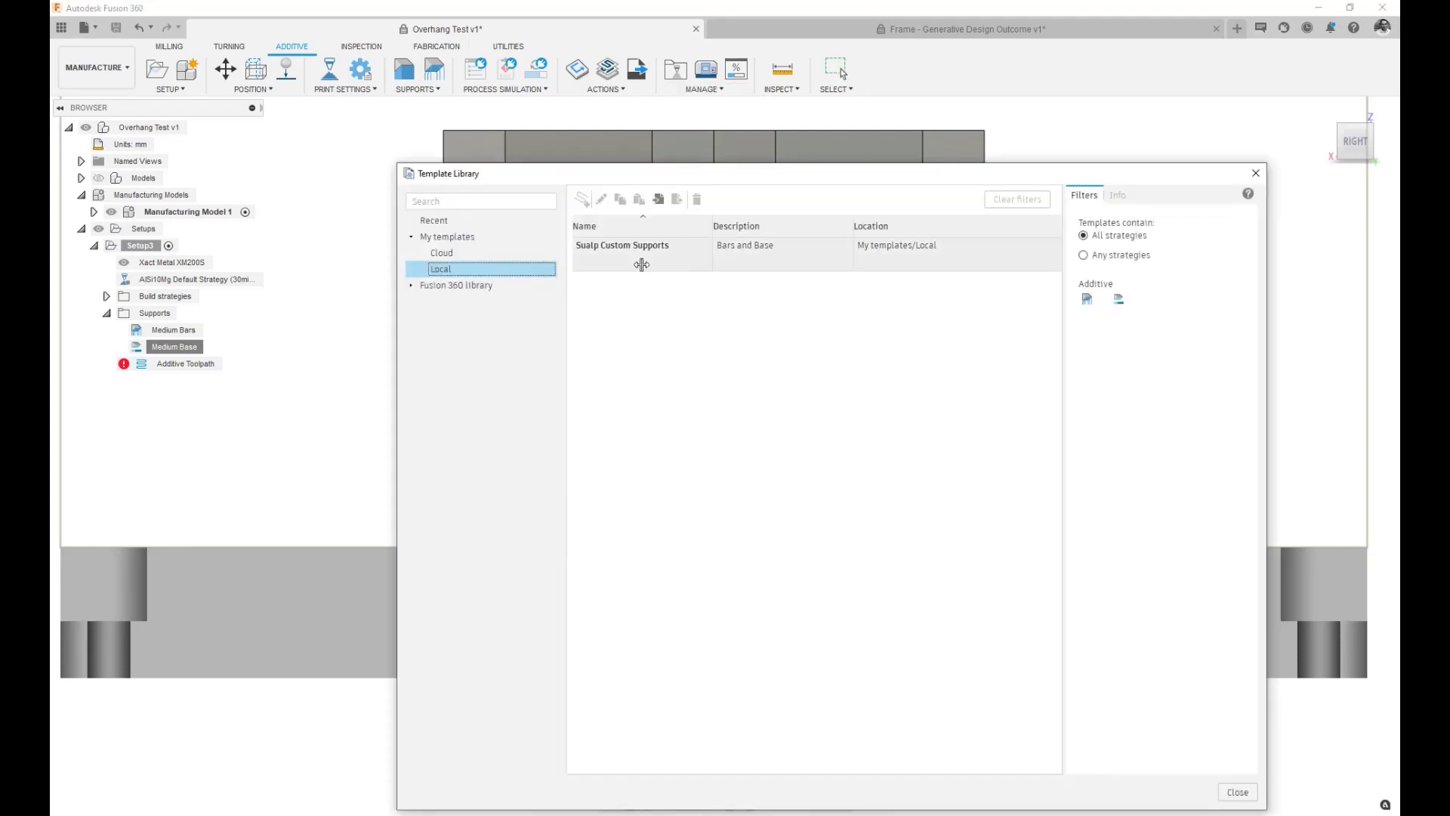
left_click(677, 260)
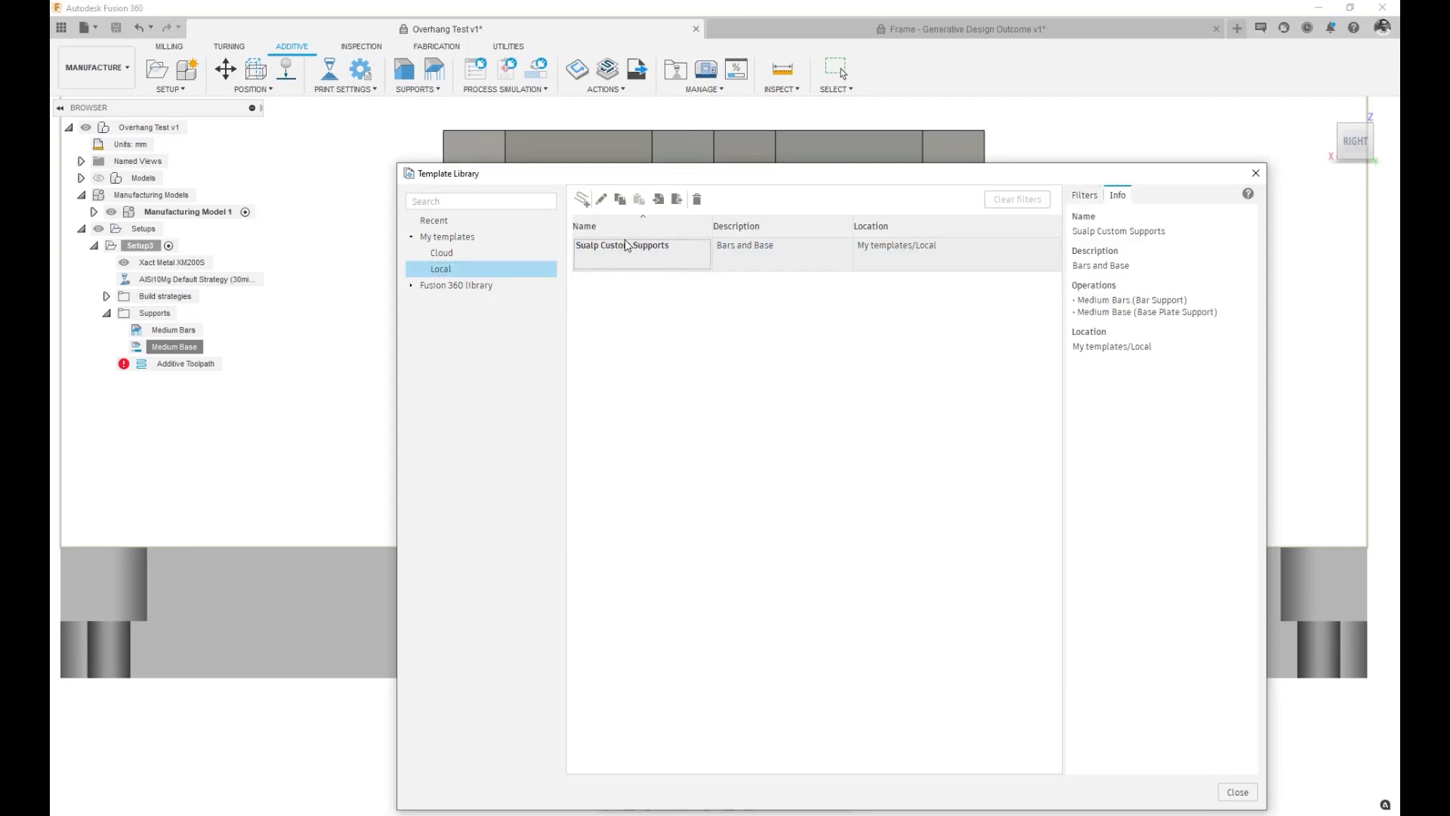
left_click(429, 270)
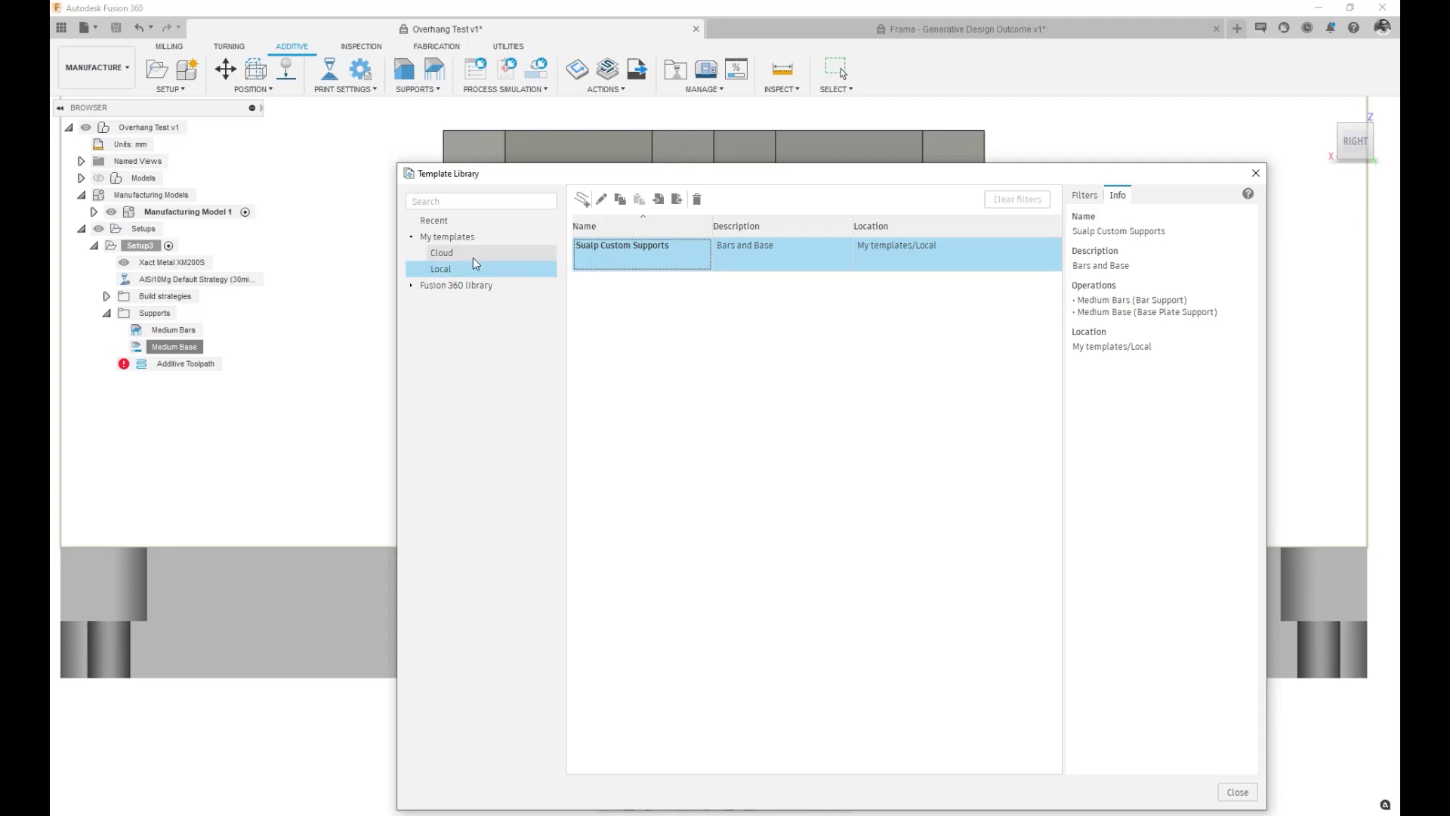
left_click(1237, 792)
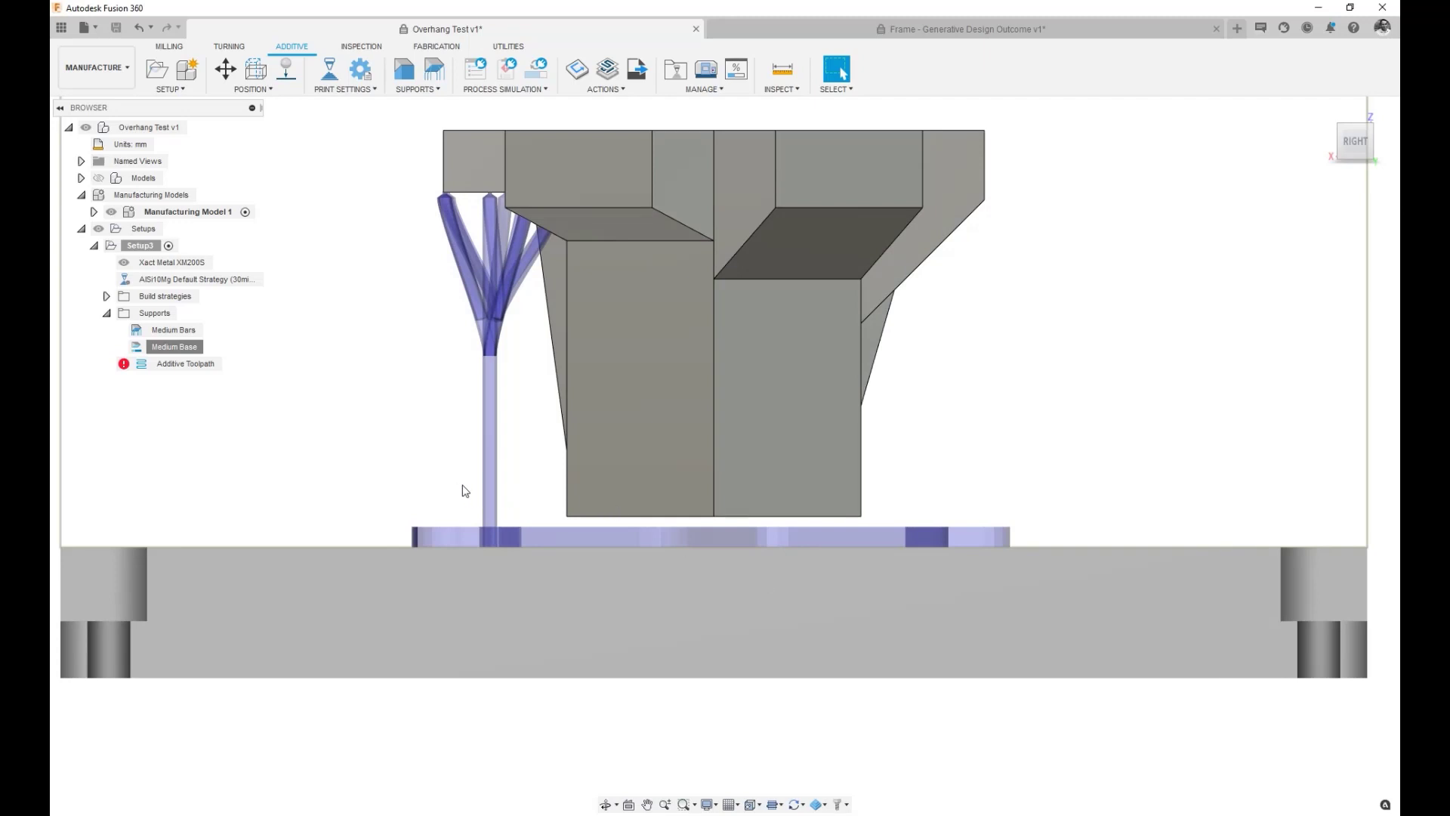
middle_click_drag(486, 483, 531, 509, "shift")
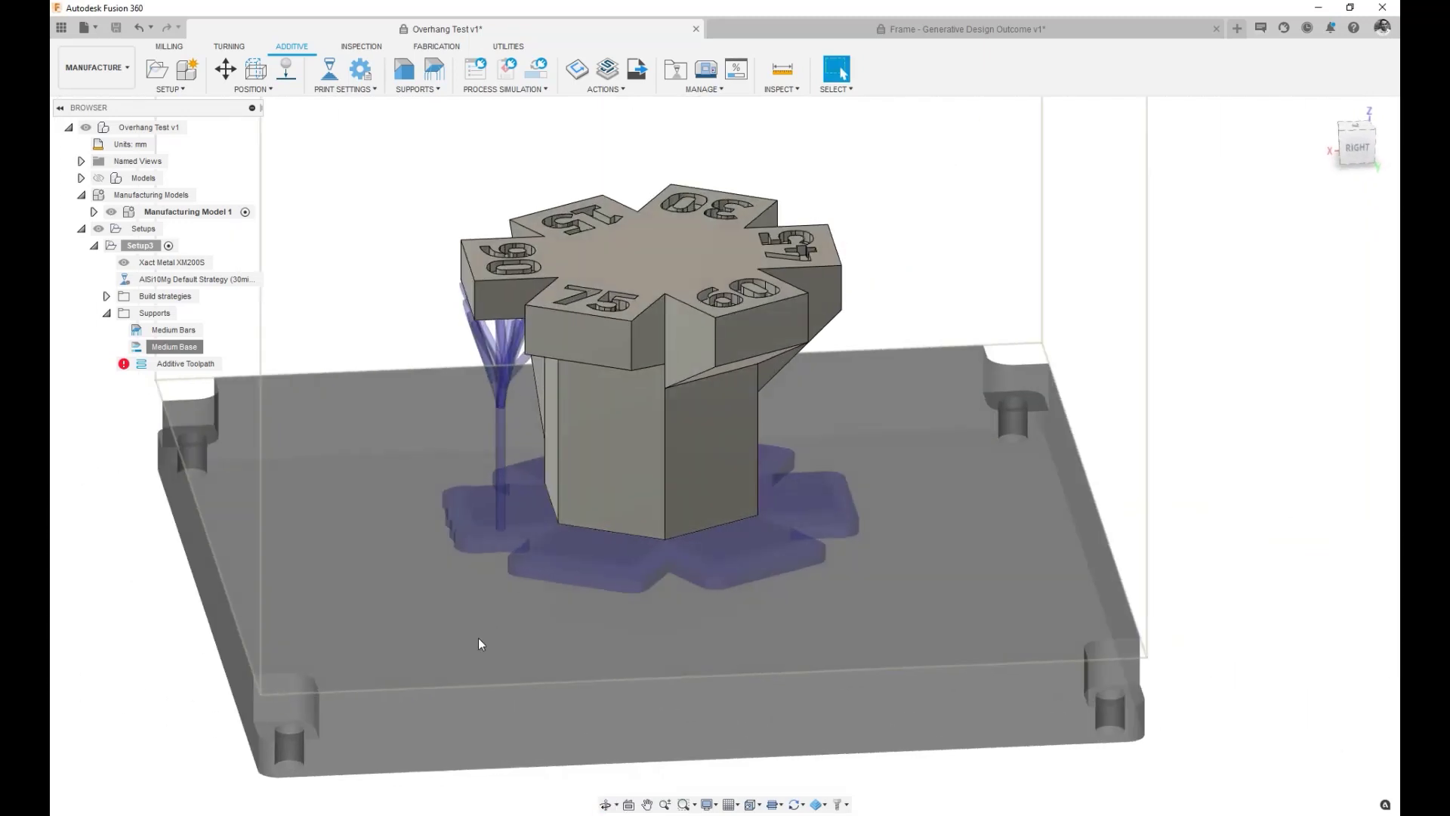
Step: Switch to the Frame - Generative Design Outcome v1 design, go Home, and use an orthographic camera
left_click(827, 22)
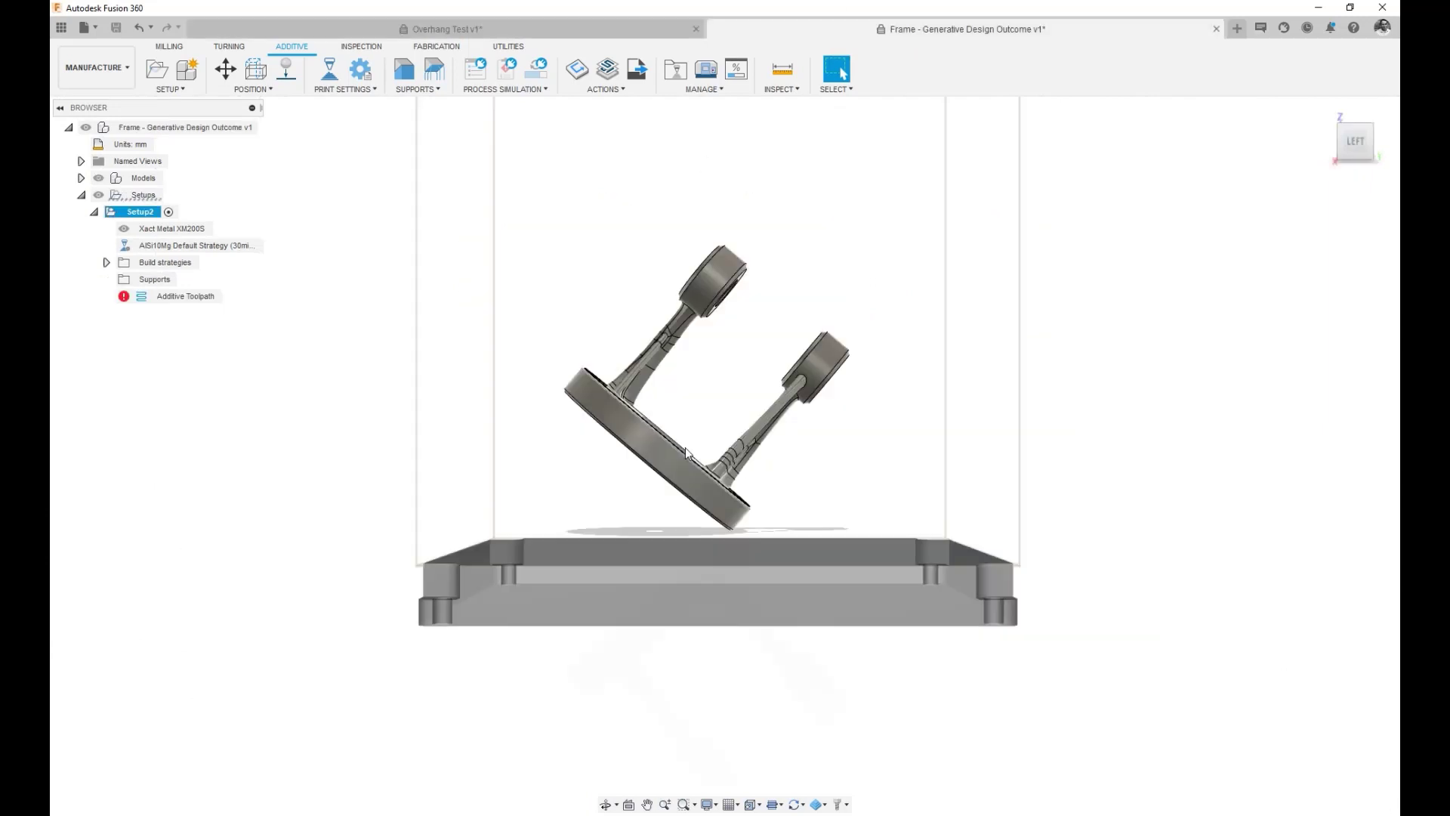
key("F6")
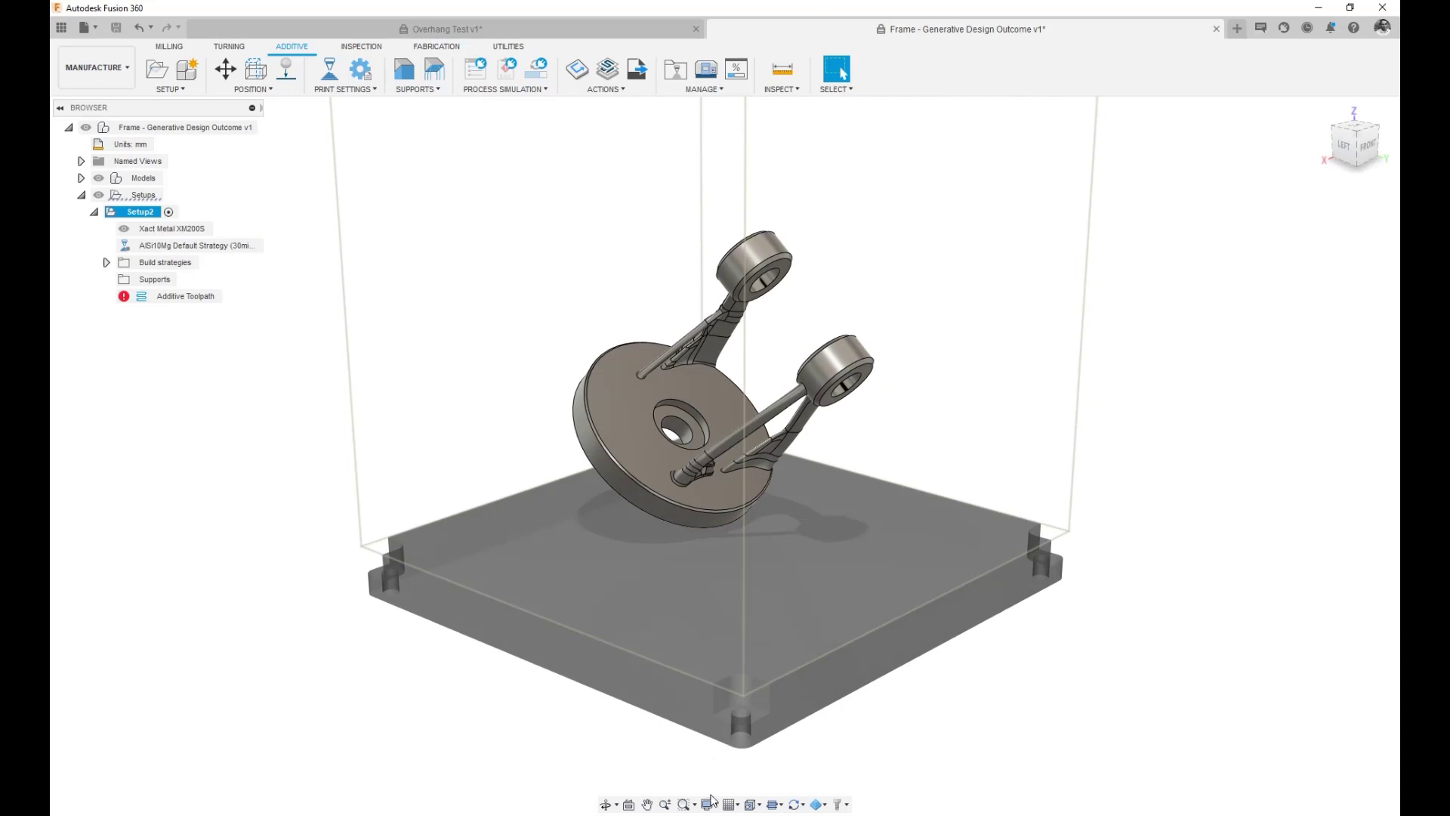
left_click(710, 802)
mouse_move(816, 754)
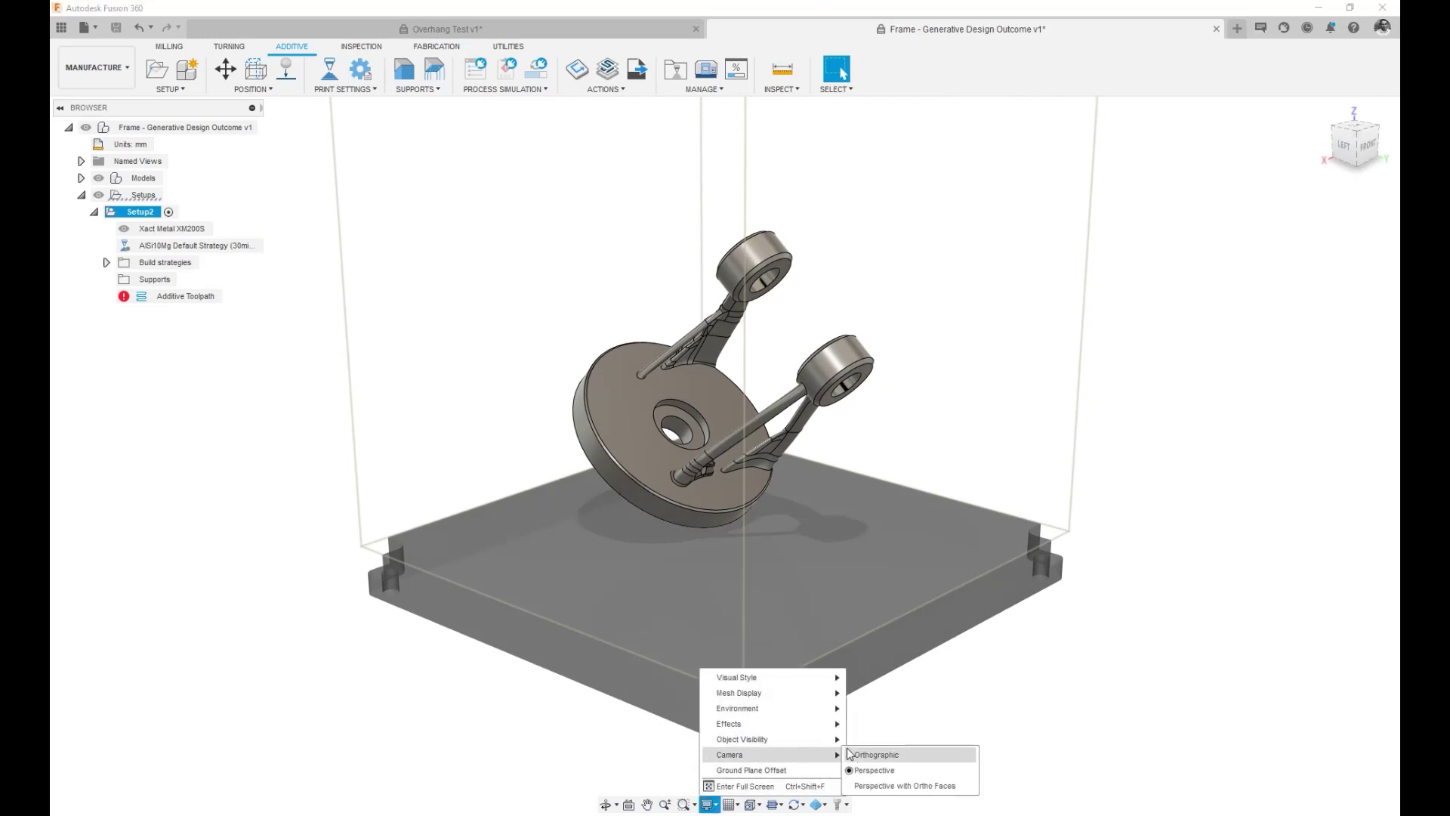
left_click(869, 756)
key("F4")
left_click_drag(932, 659, 983, 665)
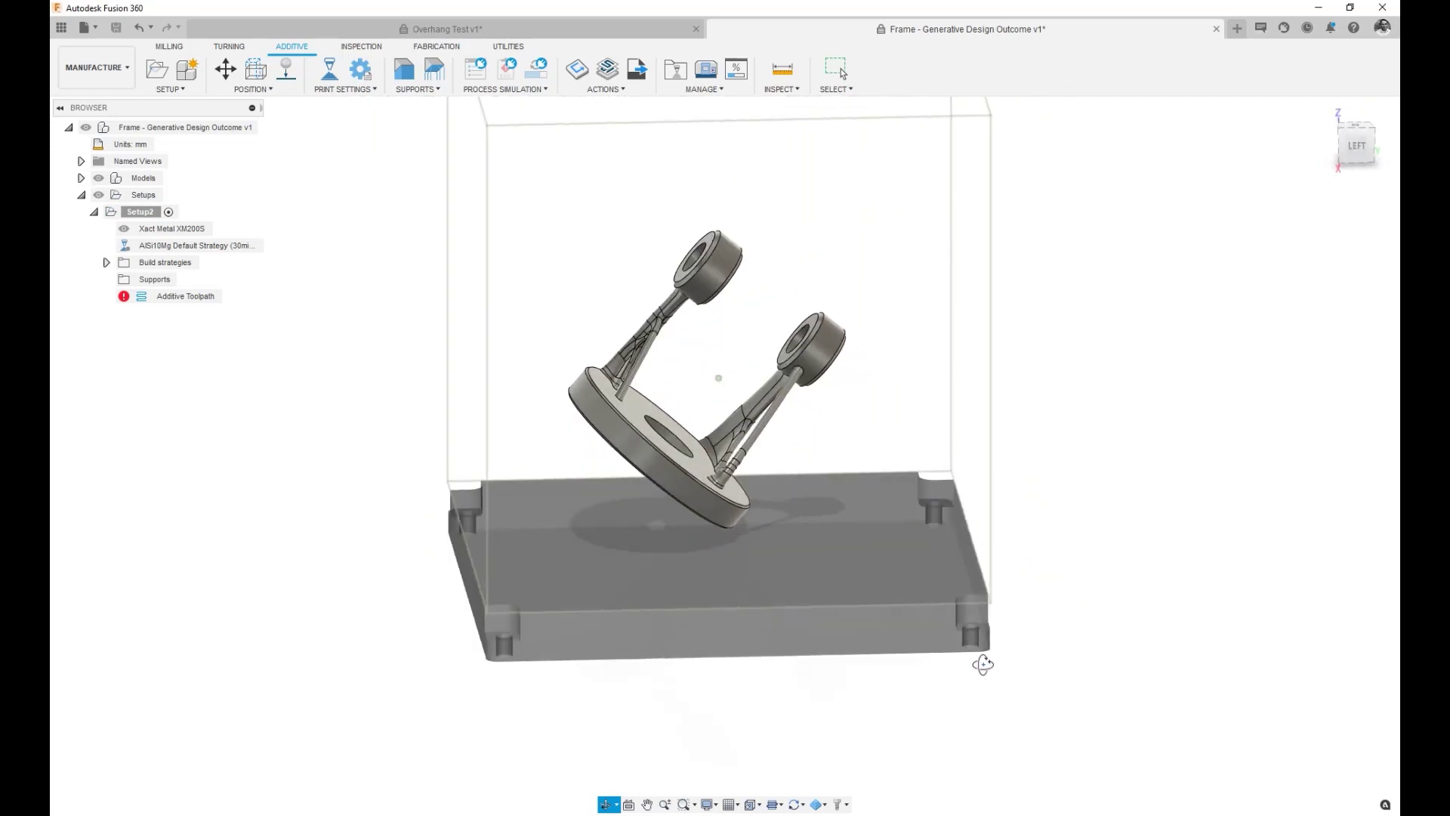
key("Escape")
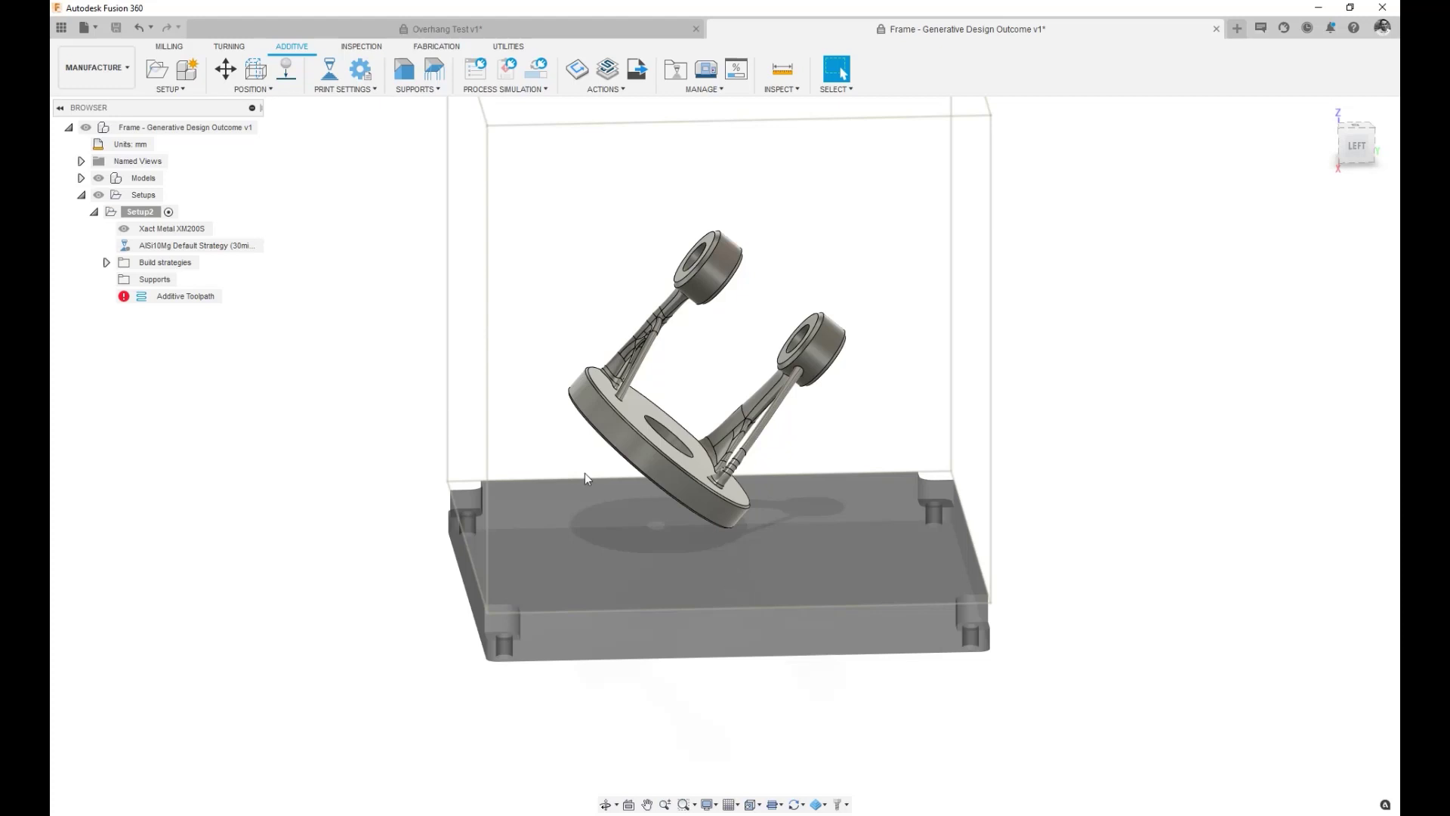
Step: Create Setup2's supports from the Sualp Custom Supports template in the Template Library
right_click(142, 214)
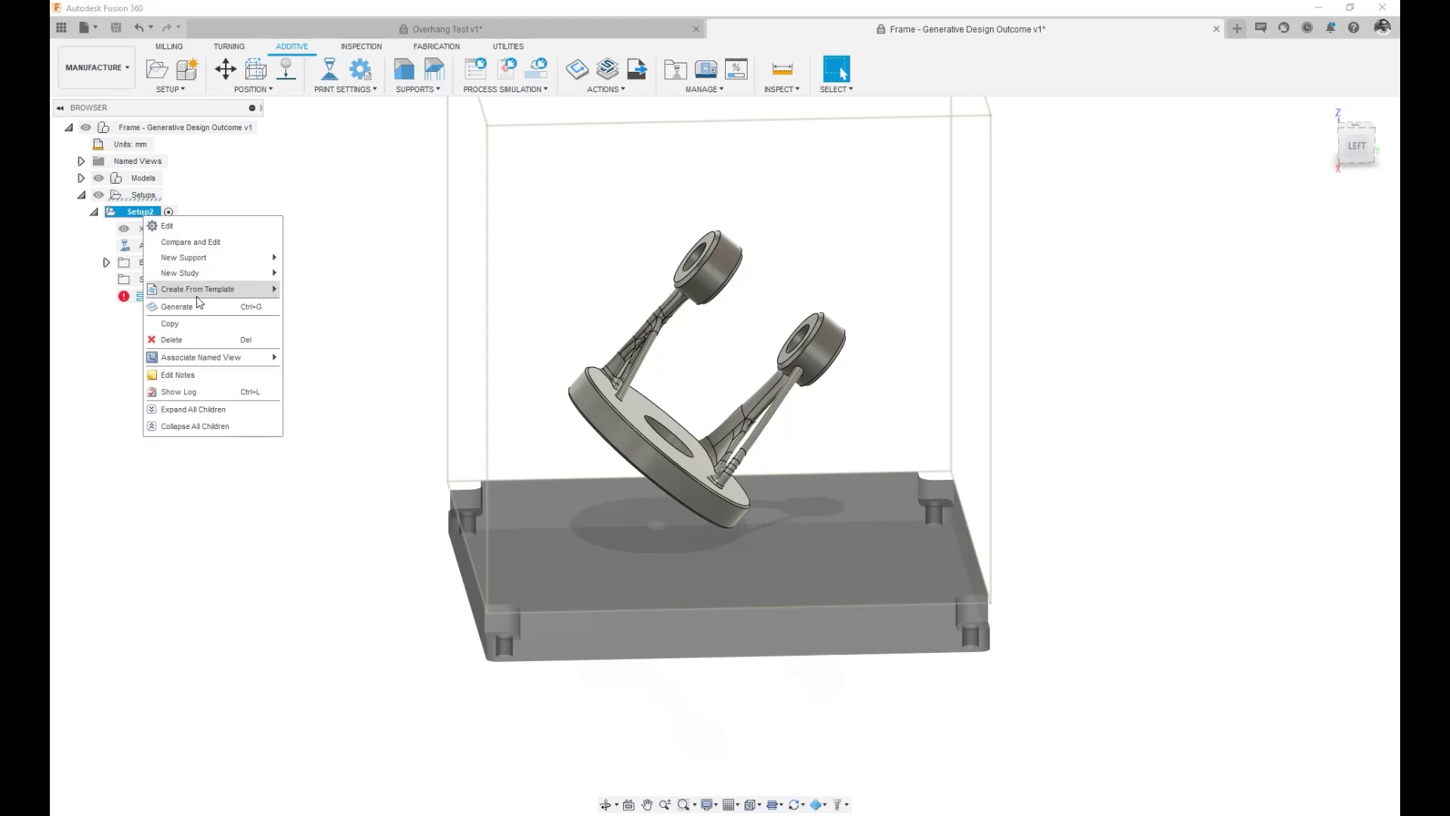
mouse_move(197, 294)
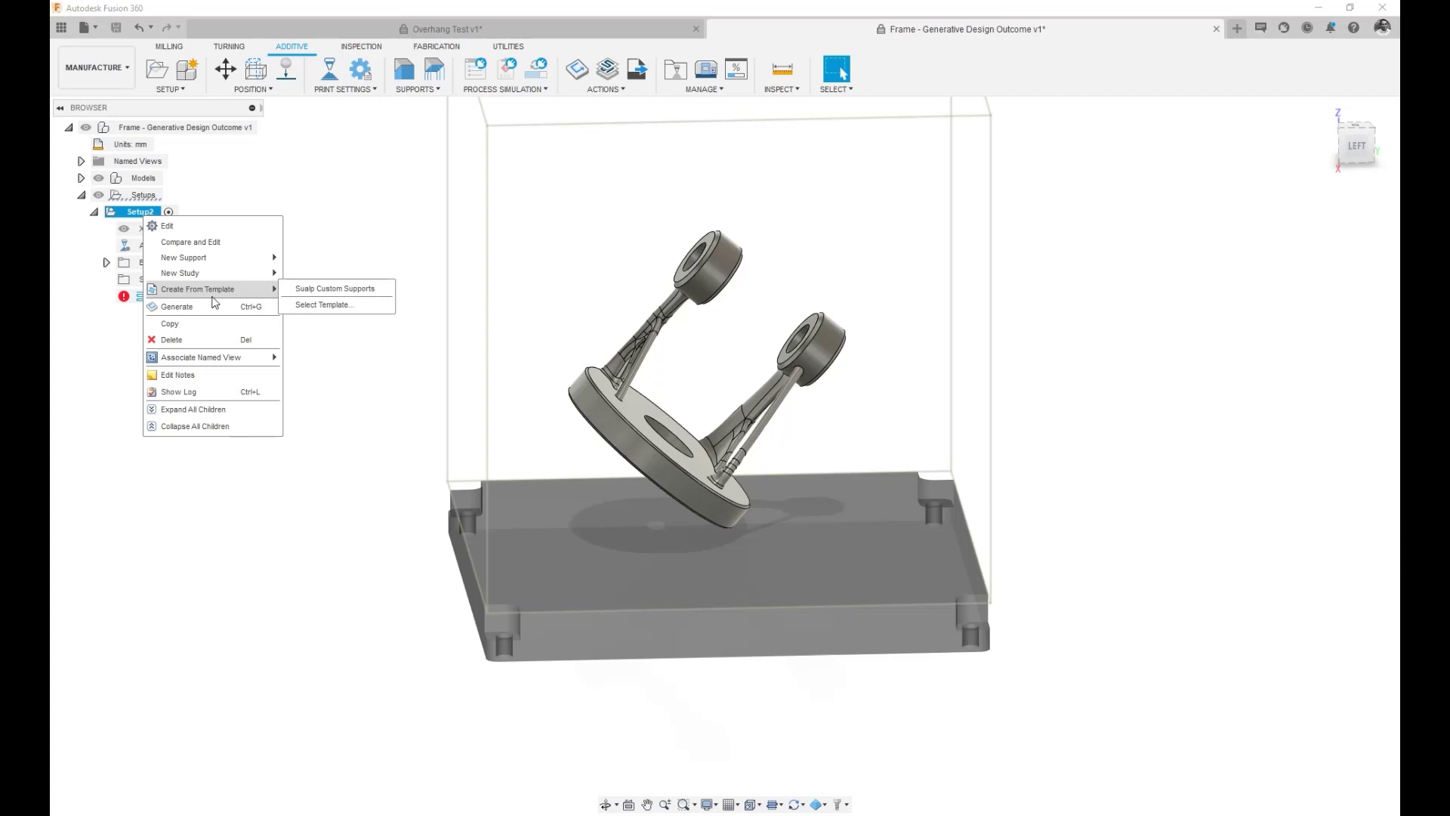
left_click(351, 304)
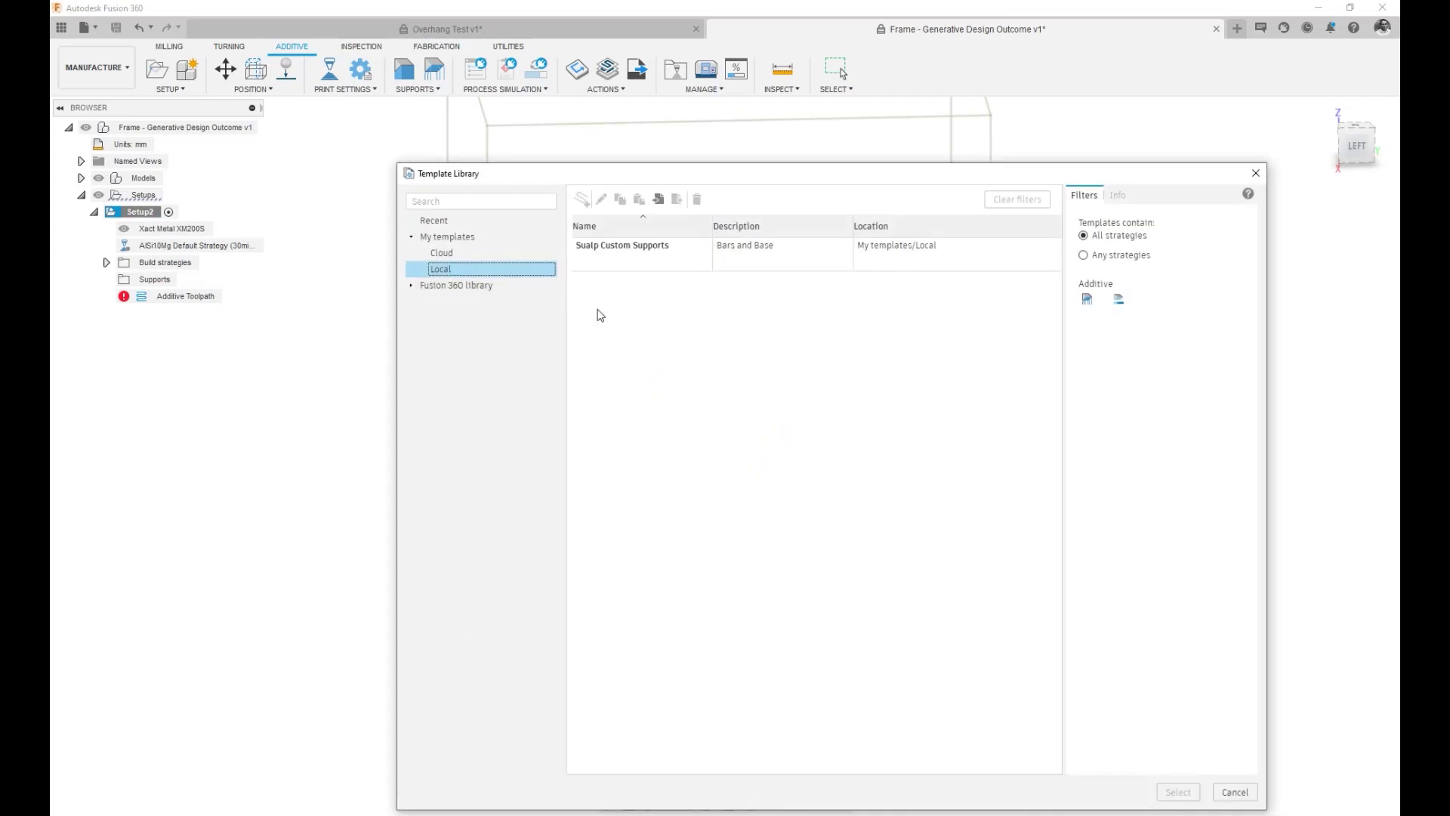
left_click(631, 261)
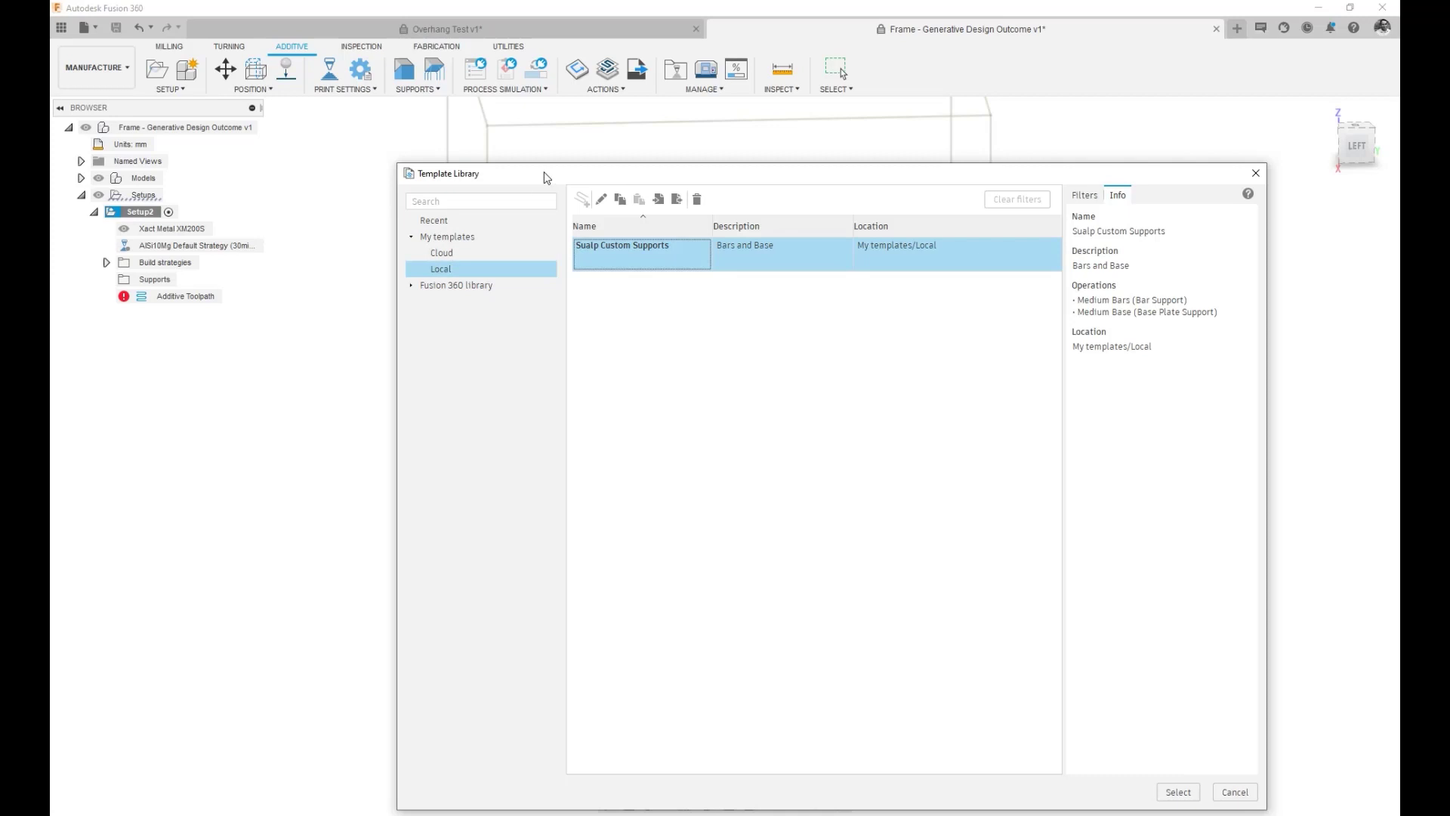
left_click_drag(544, 171, 408, 45)
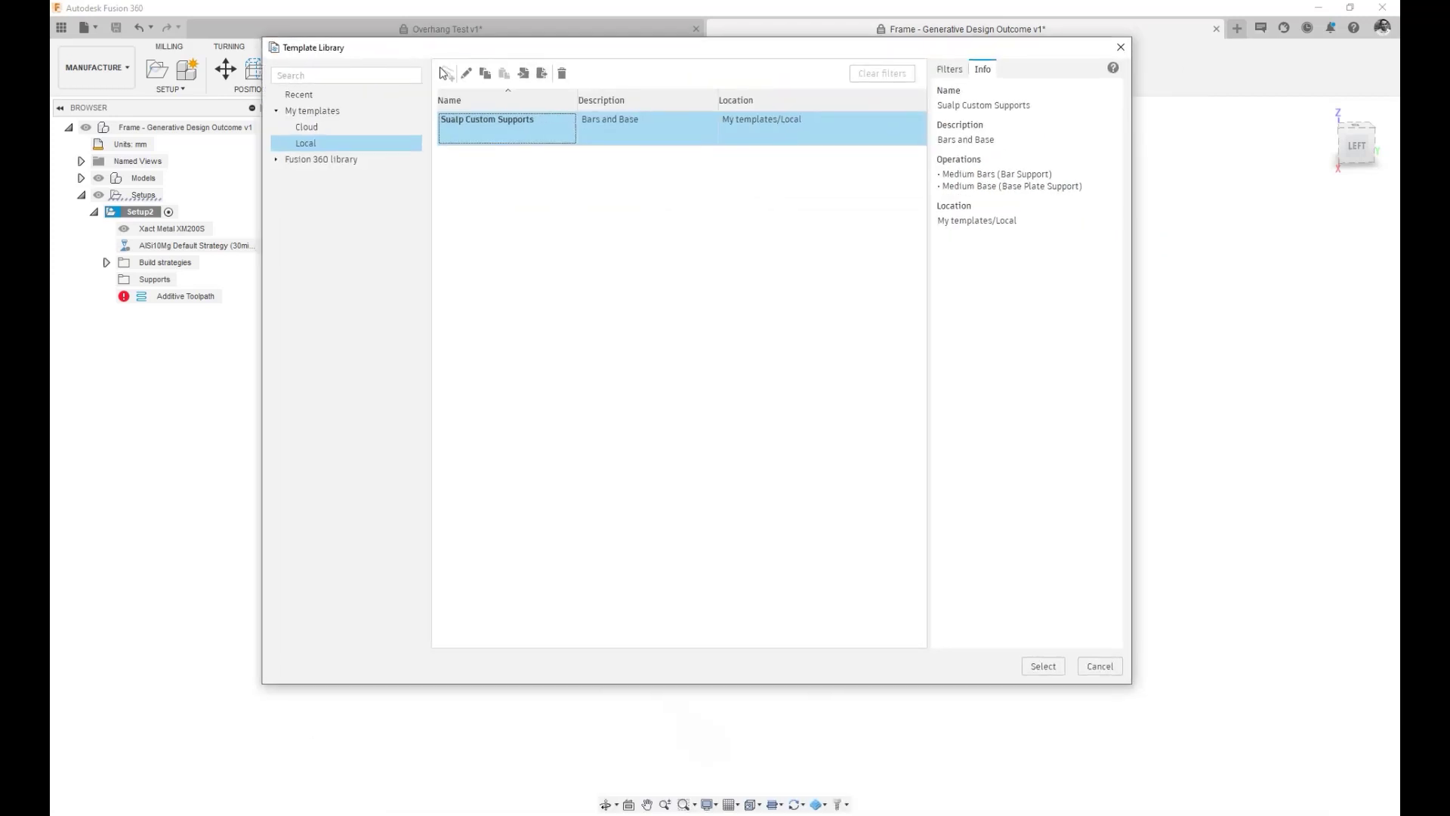
left_click(1042, 666)
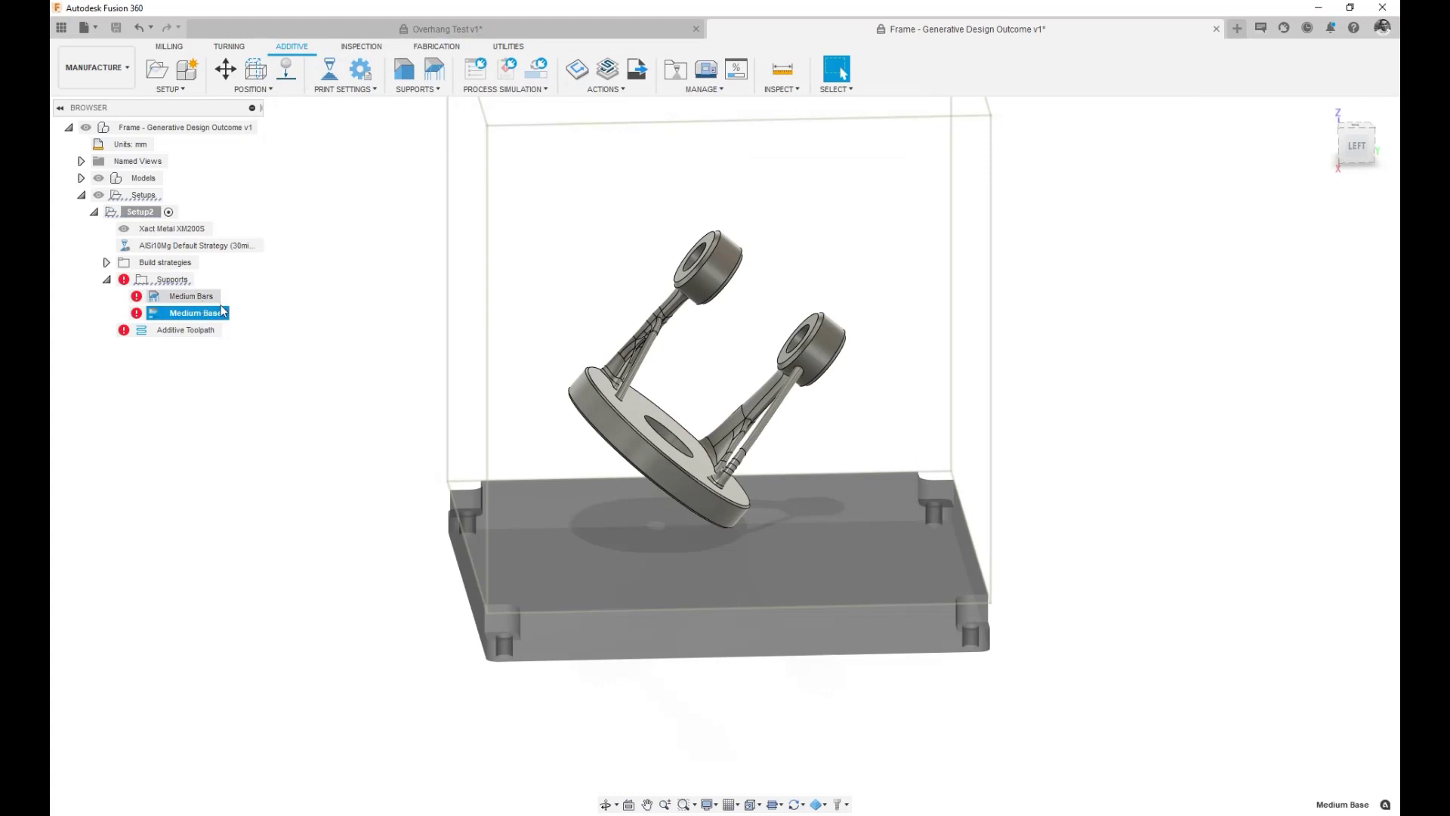
Step: Generate the Medium Bars supports with the frame body as the supported target
left_click(337, 322)
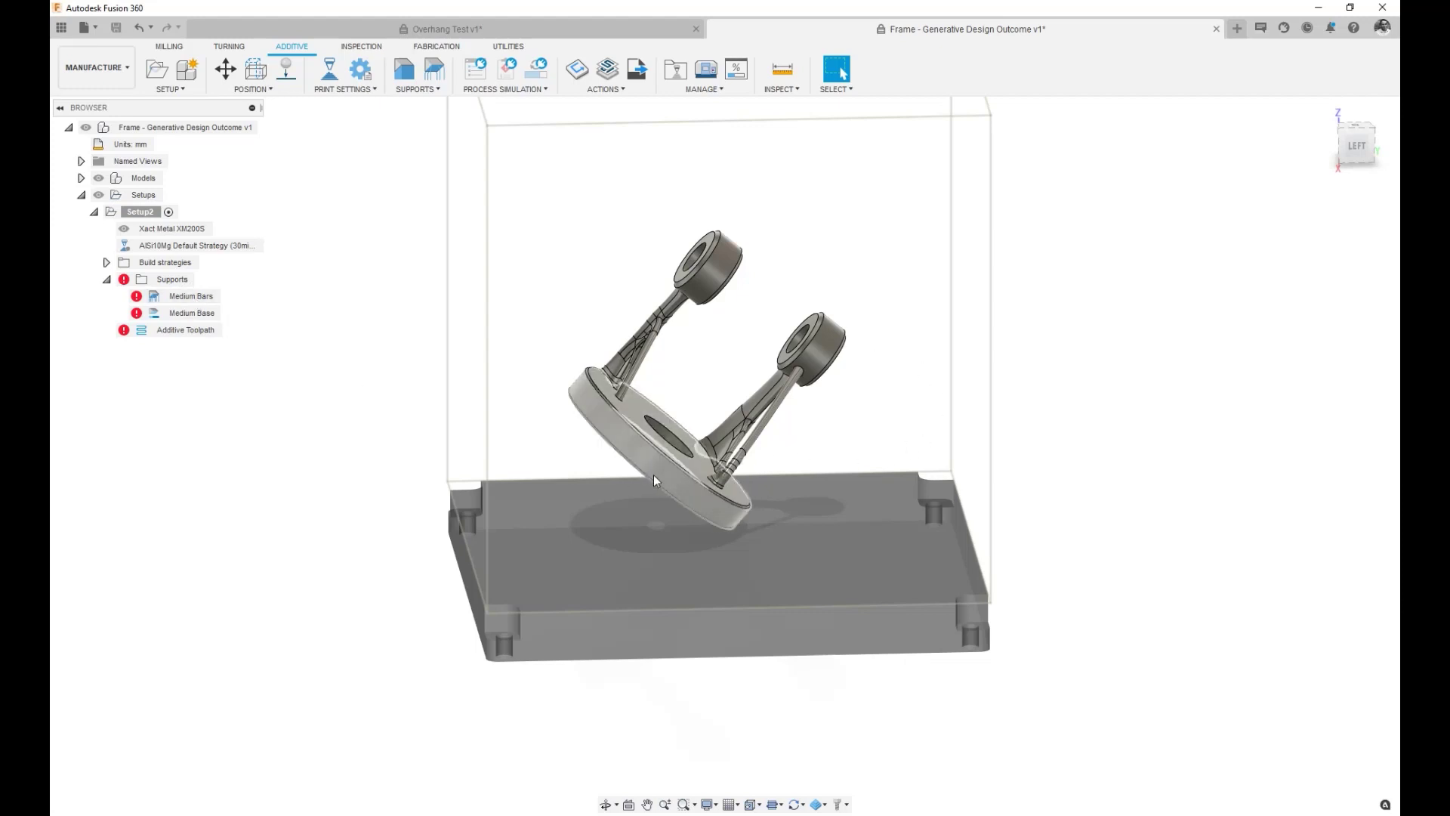
double_click(193, 300)
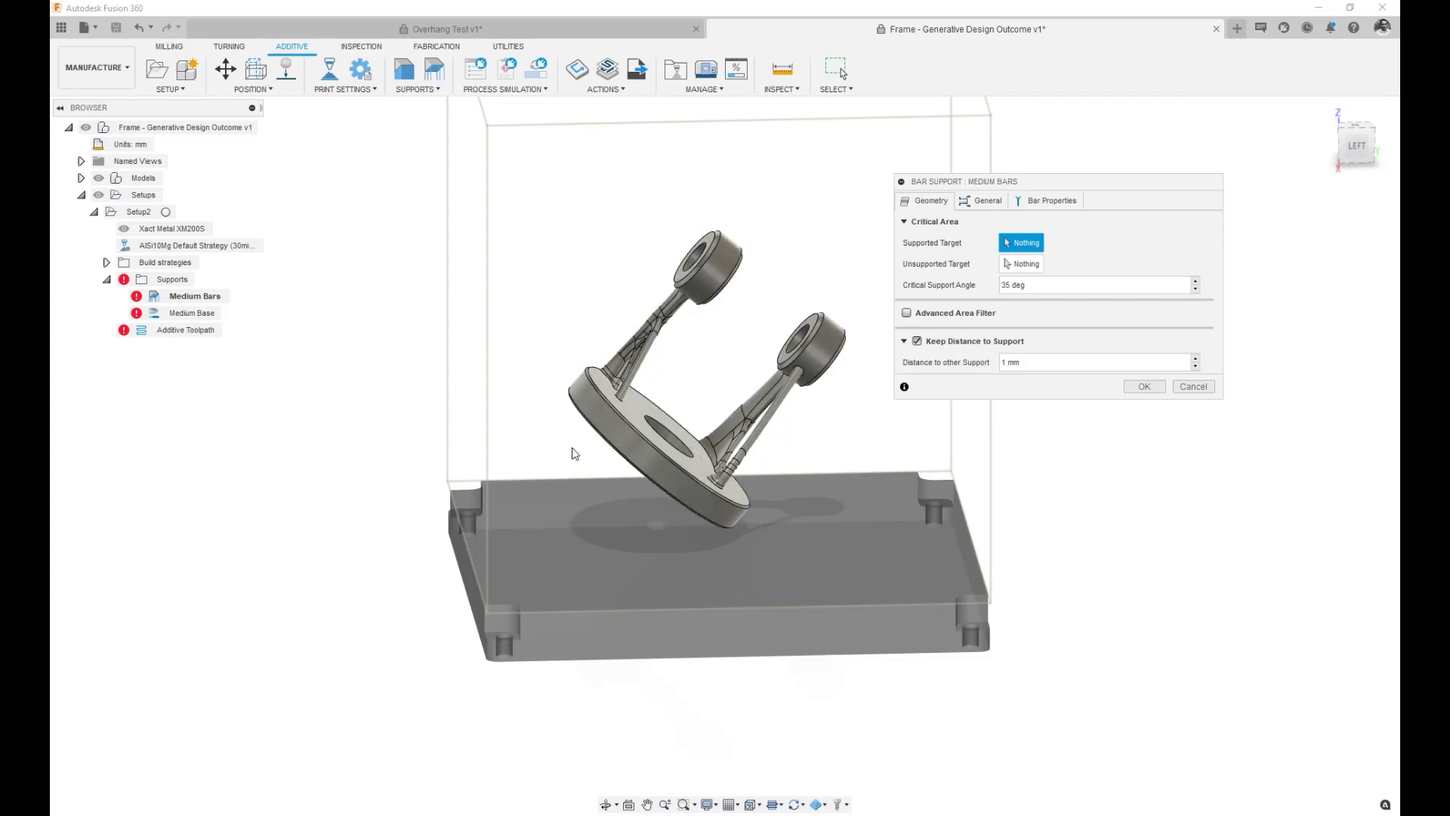
left_click(606, 406)
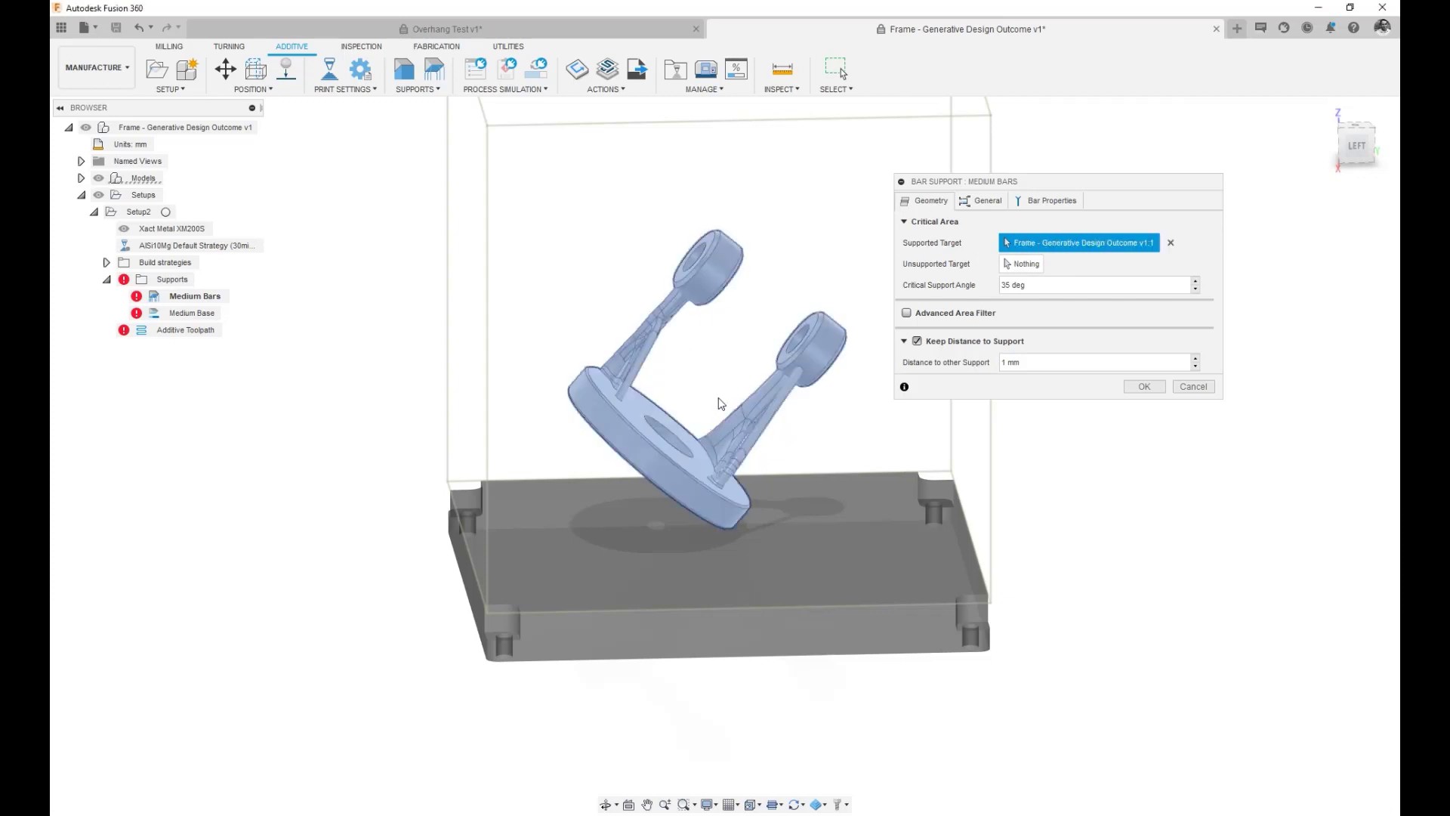
left_click(1143, 387)
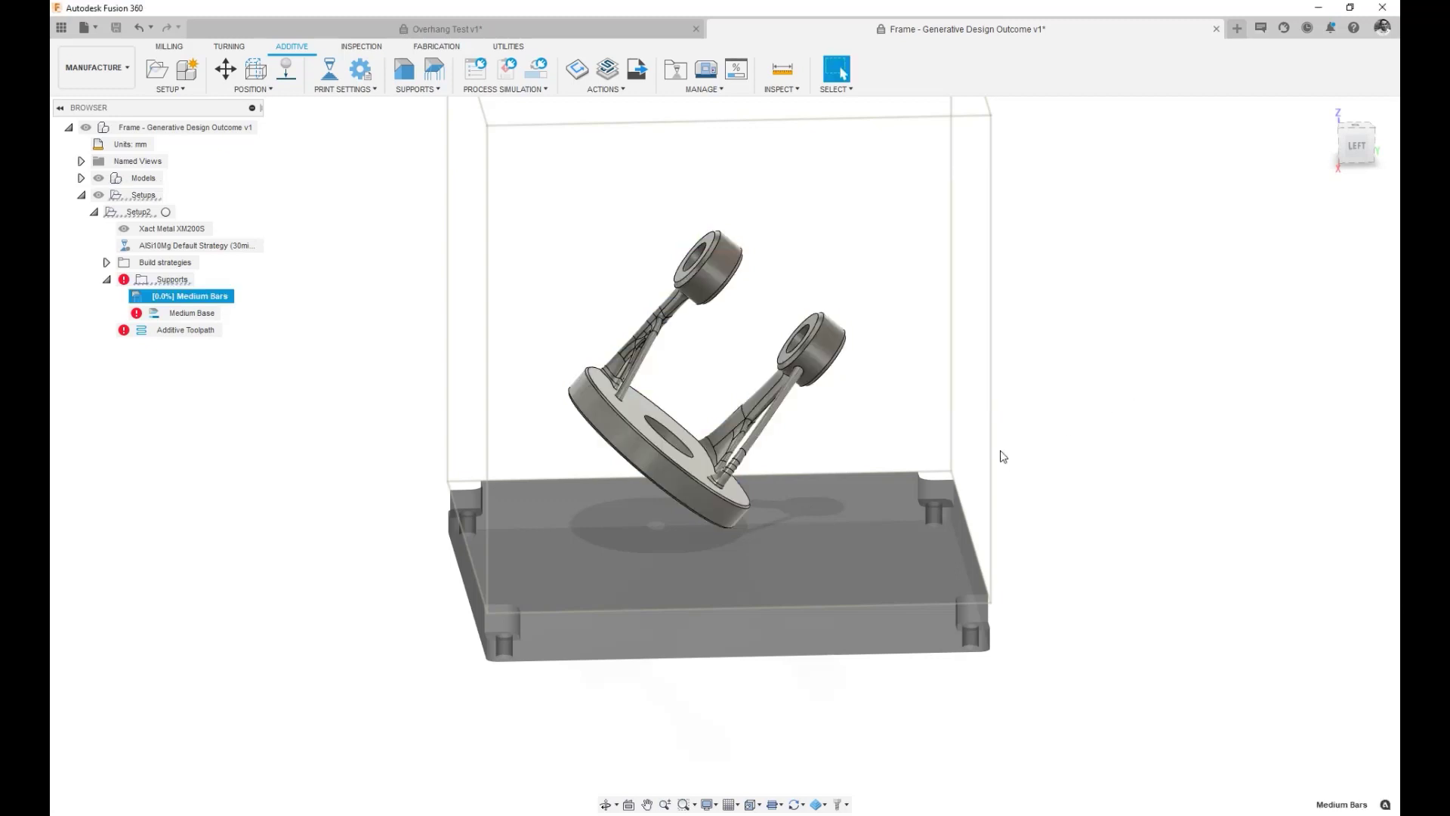
Step: Generate the Medium Base plate under the frame body and orbit to inspect the supports
double_click(182, 313)
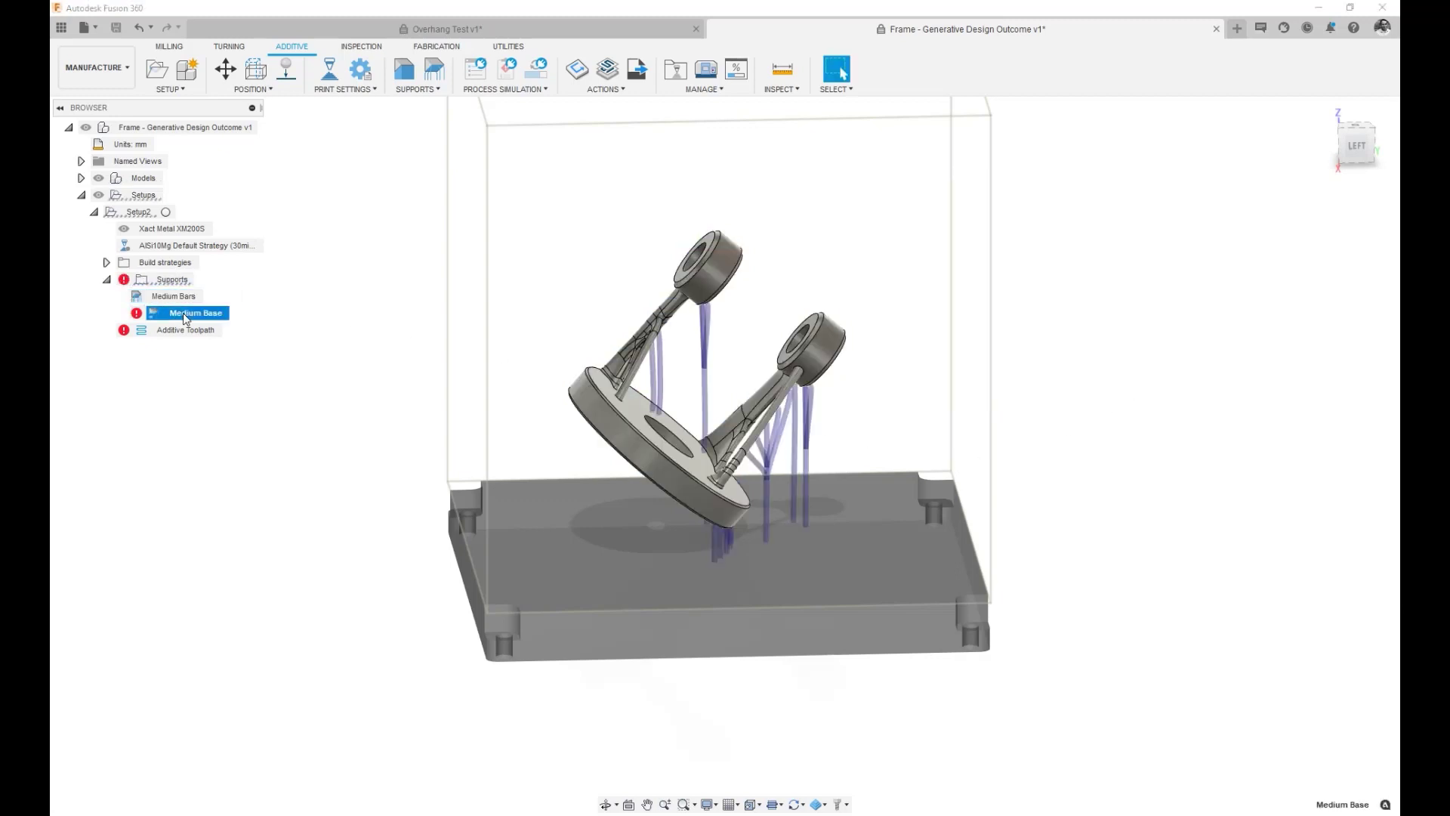
left_click(630, 427)
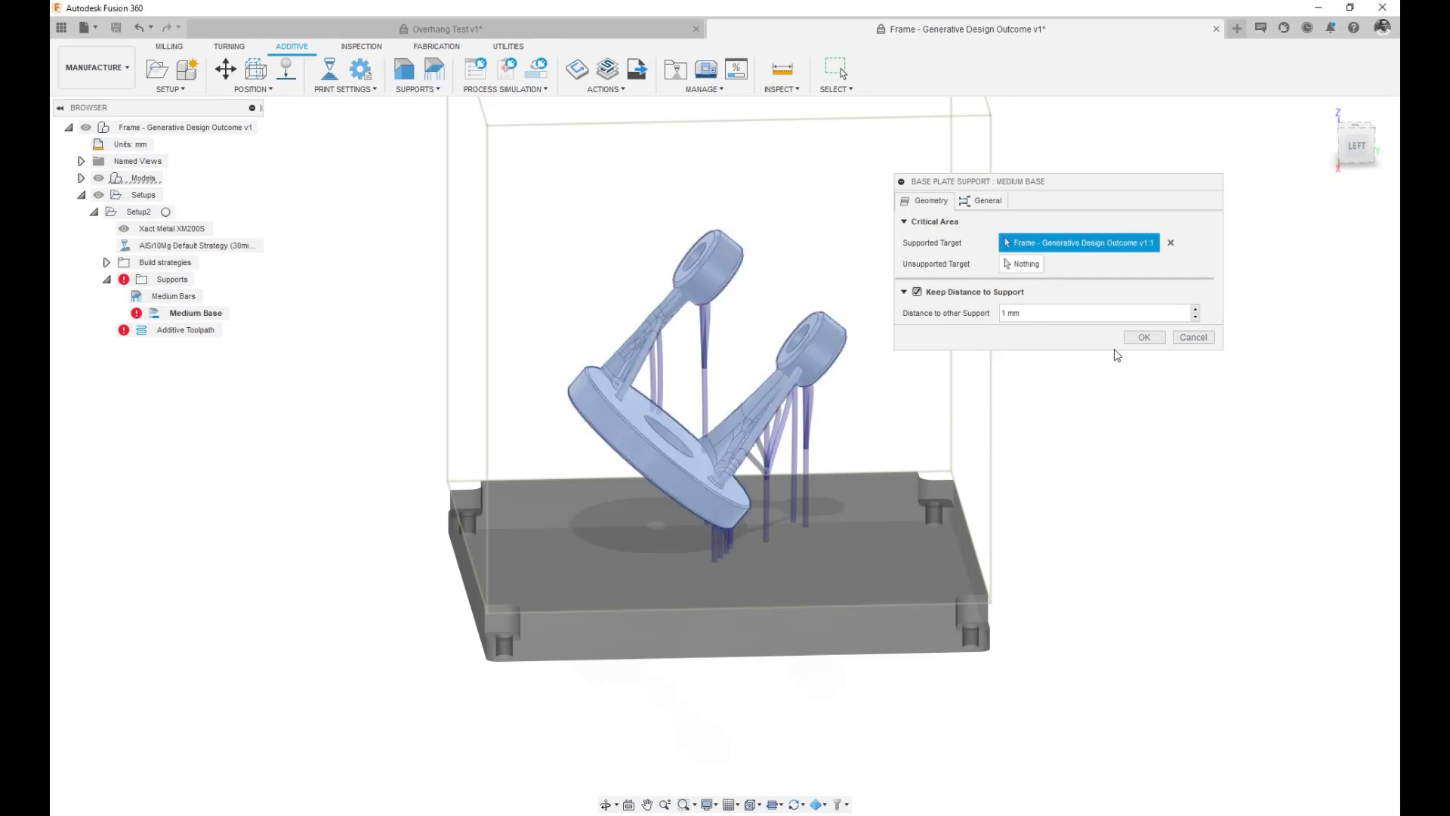
left_click(1144, 337)
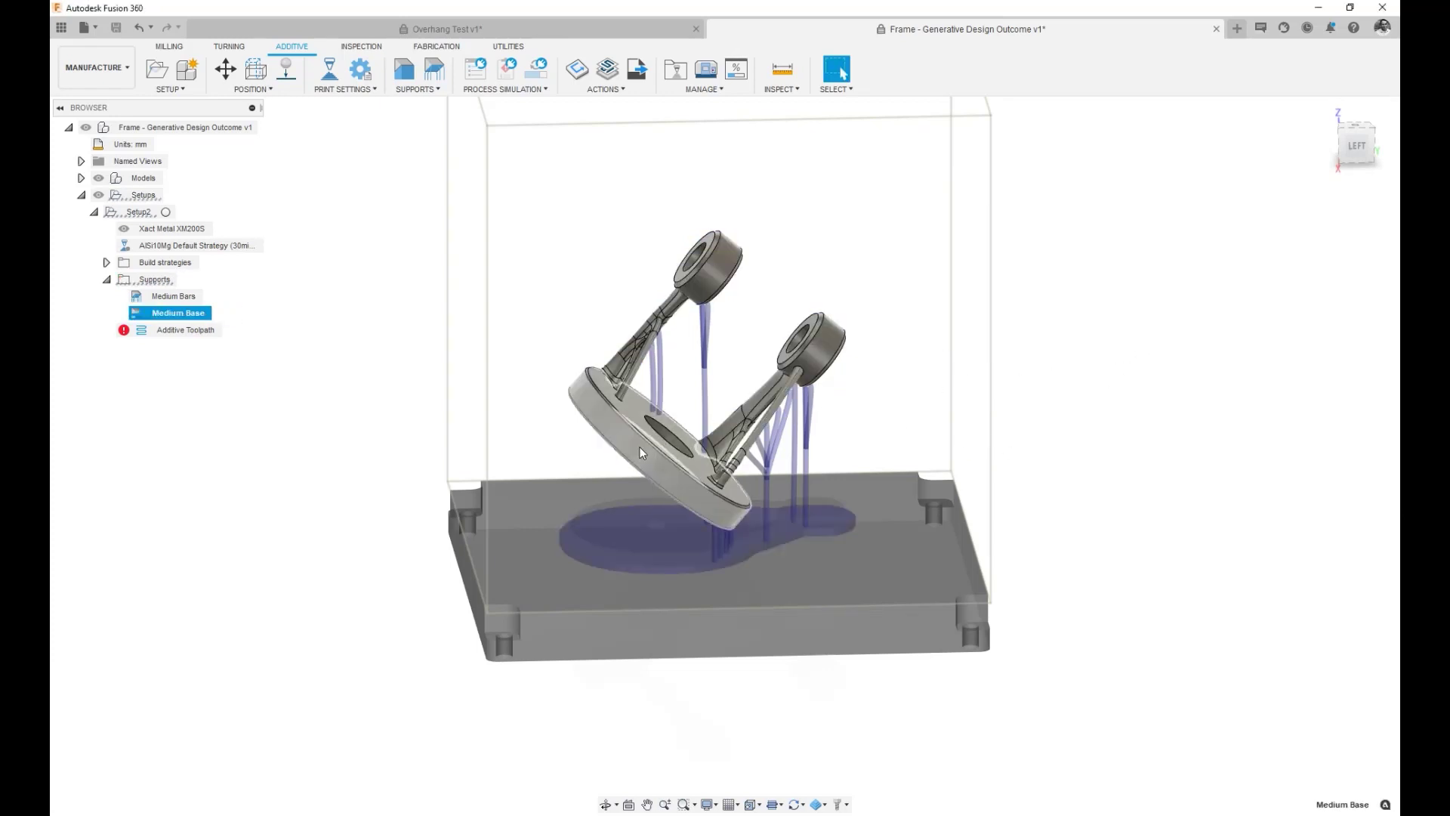
middle_click_drag(827, 459, 778, 455, "shift")
mouse_move(842, 378)
middle_mouse_down("shift")
mouse_move(840, 332)
mouse_move(842, 379)
mouse_move(816, 378)
middle_mouse_up("shift")
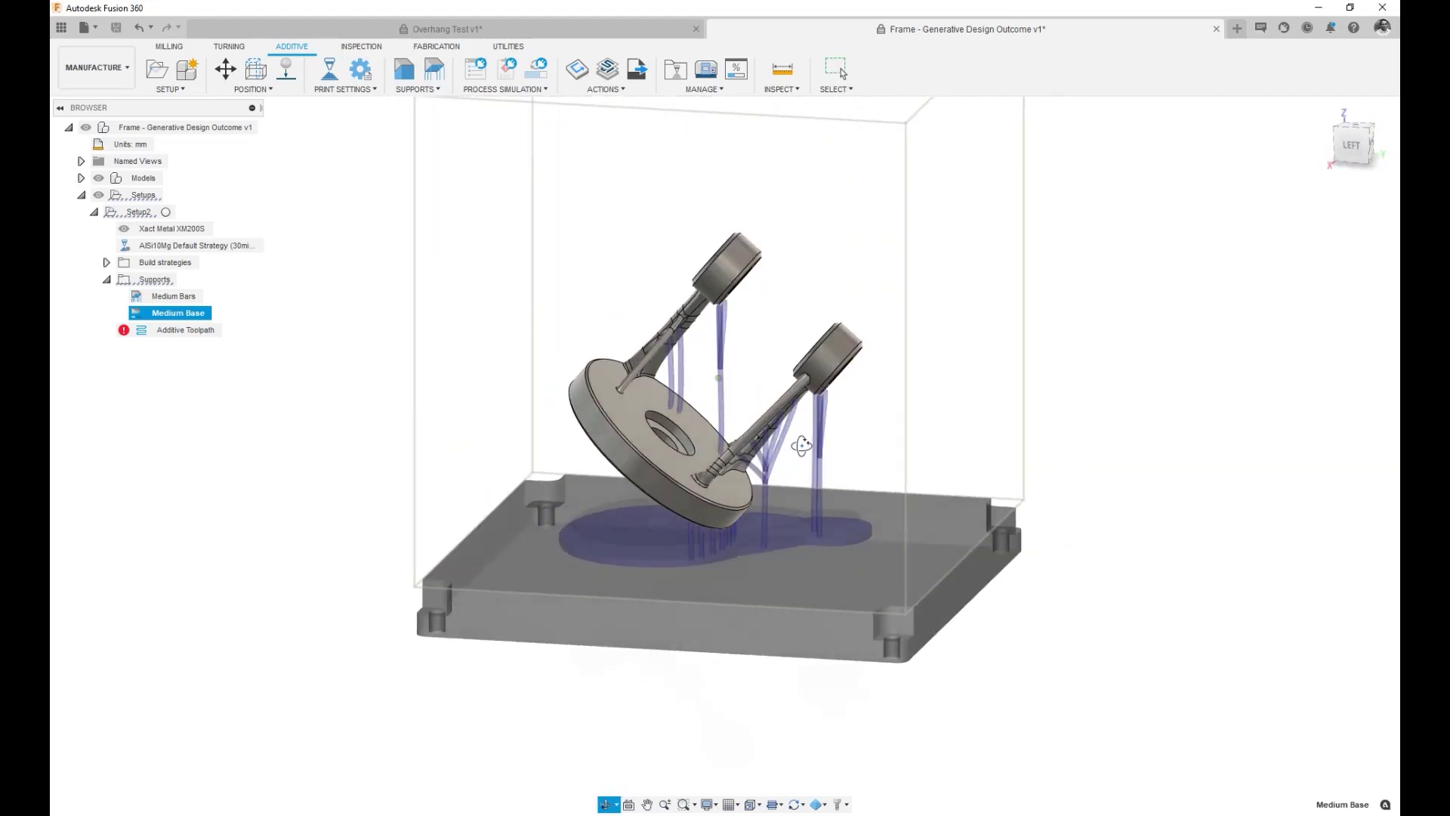